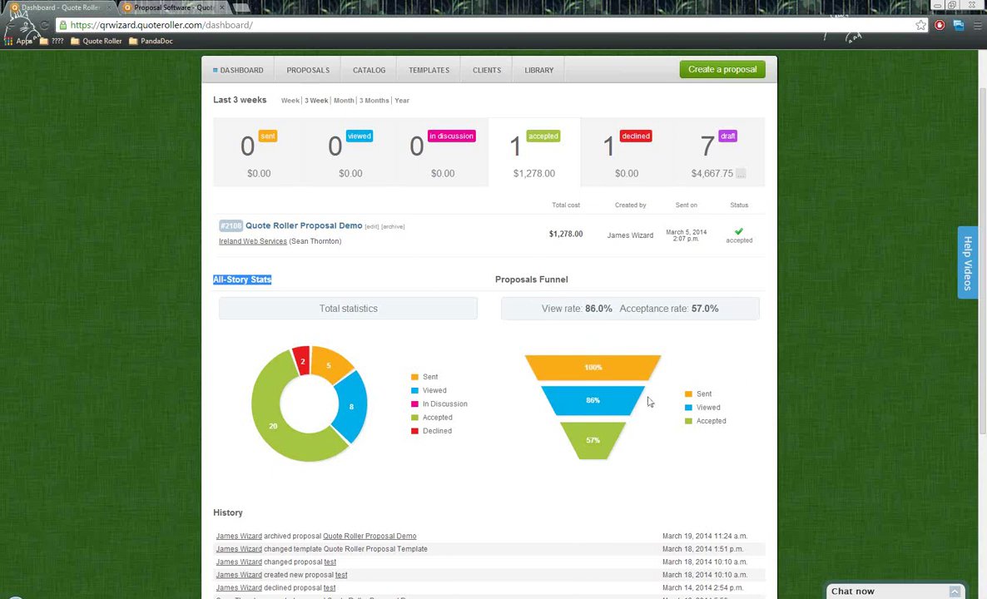
Review the dashboard's All-Story Stats, Proposals Funnel and the dated entries in the History section
scroll(463, 378, "down", 2)
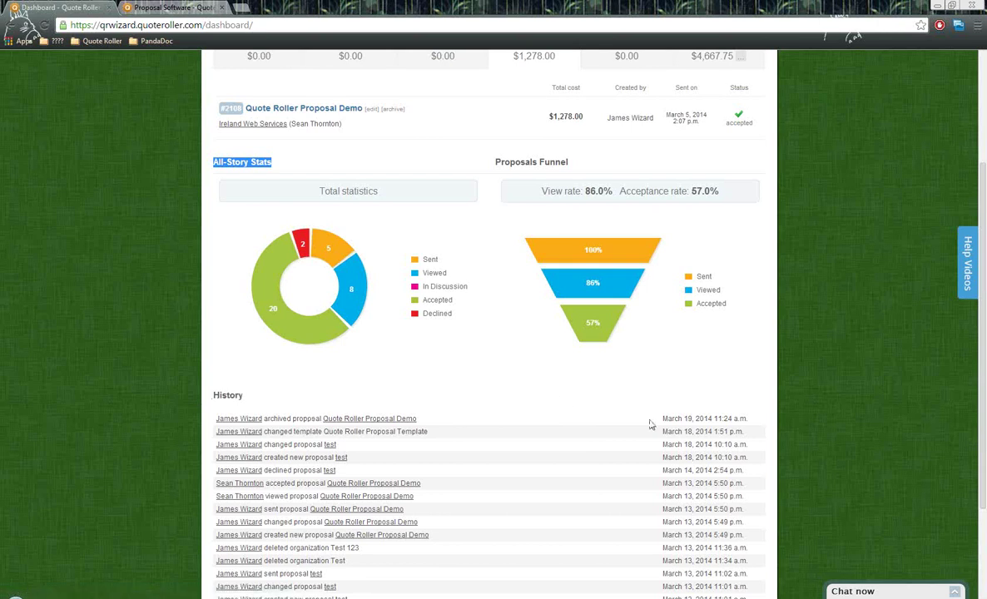
left_click_drag(663, 418, 753, 423)
left_click(481, 405)
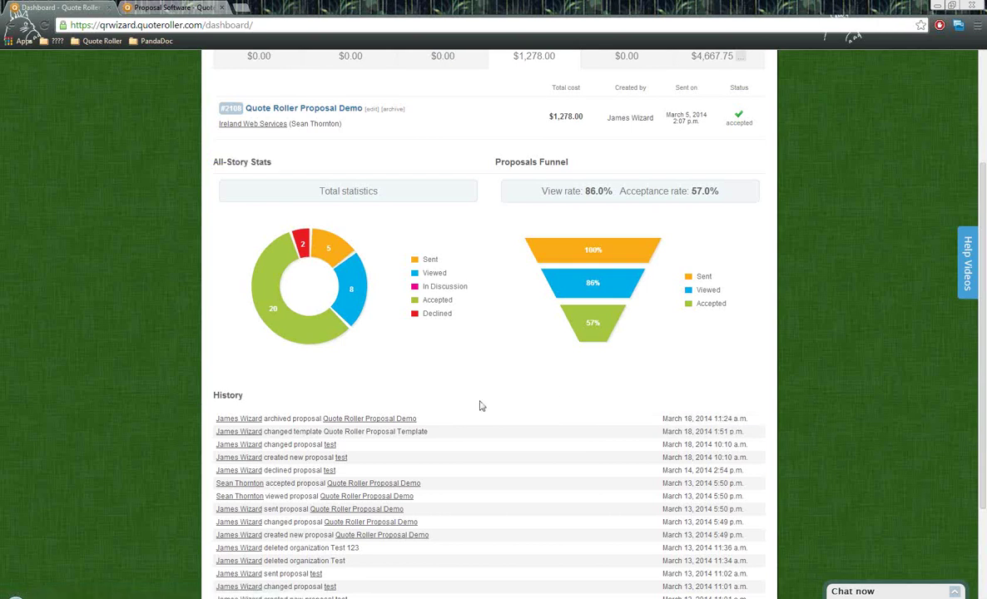
scroll(480, 406, "up", 3)
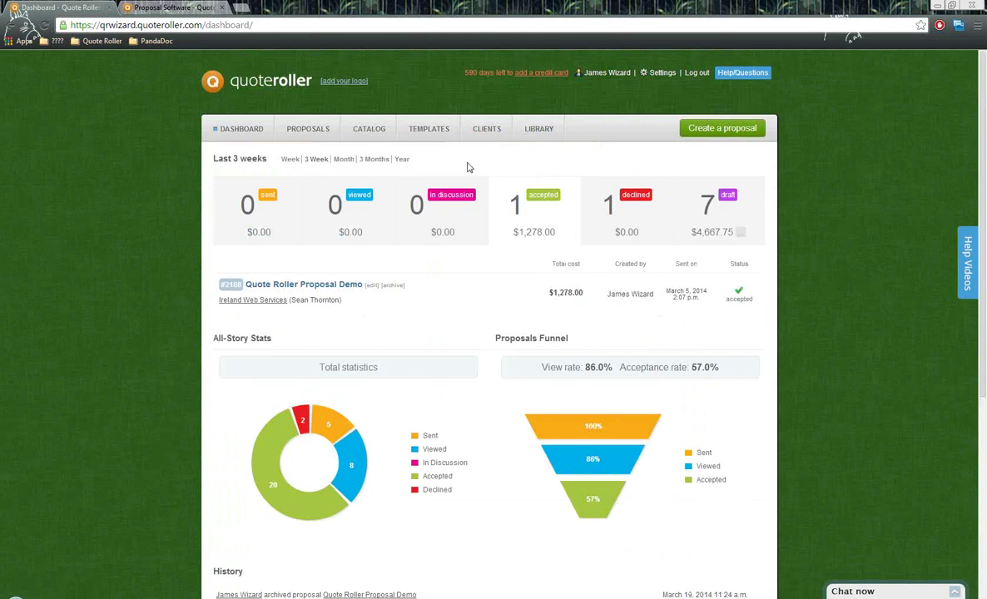
Open the contact import page for clients and look through the available services, down to the generic CSV file option
left_click(482, 129)
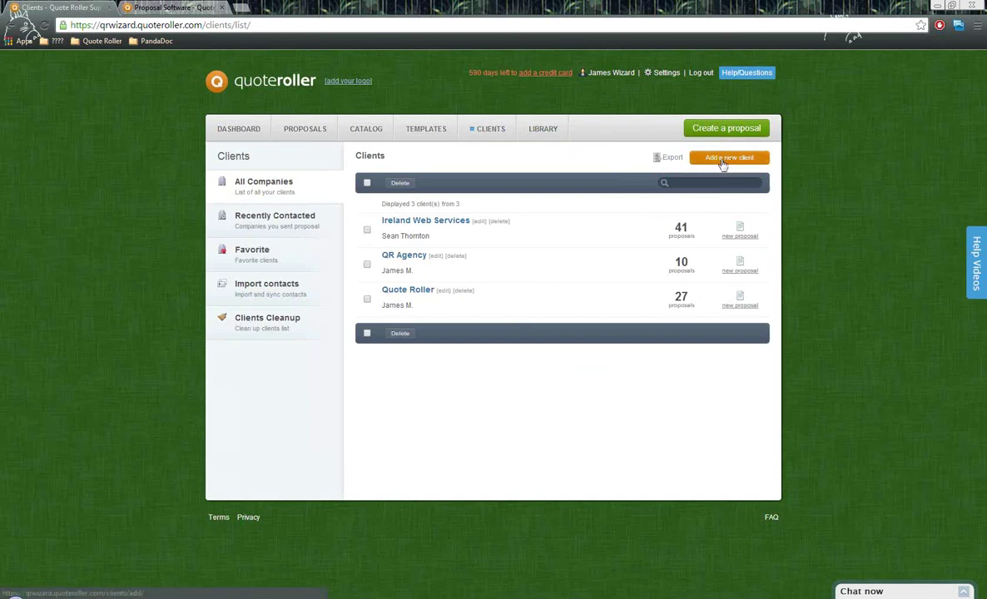
left_click(268, 285)
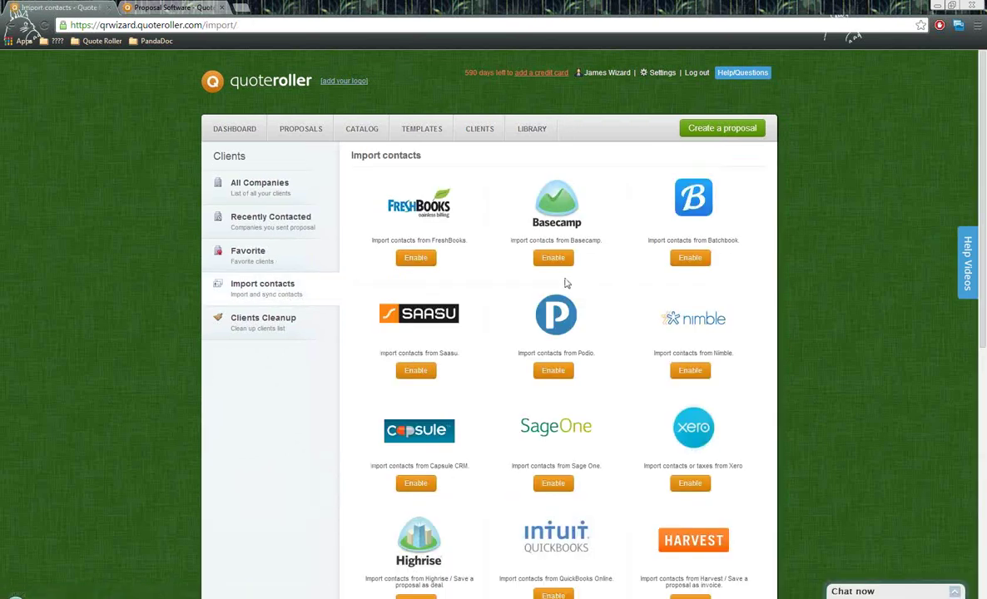
scroll(499, 268, "down", 1)
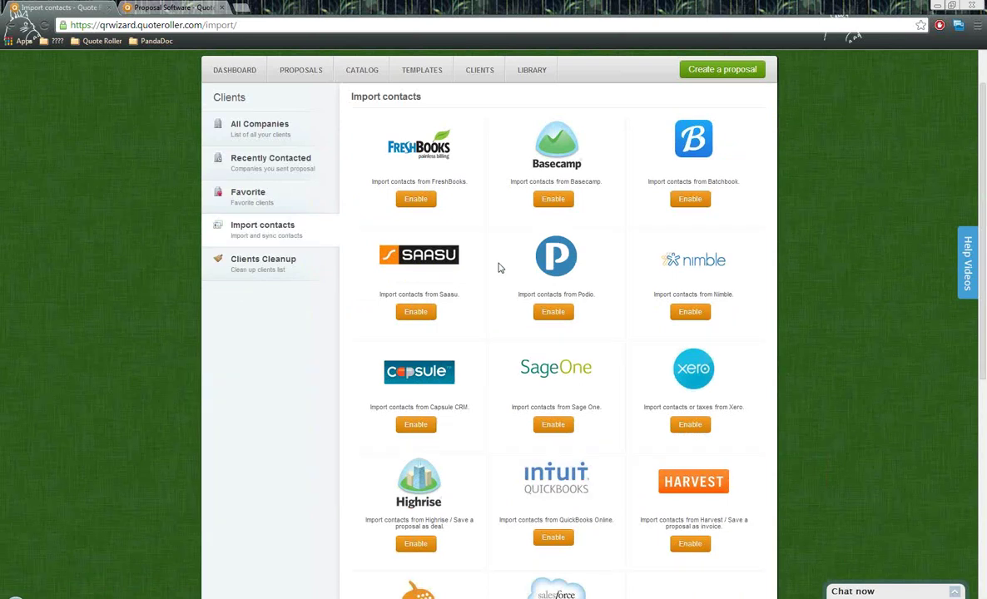
scroll(500, 268, "down", 5)
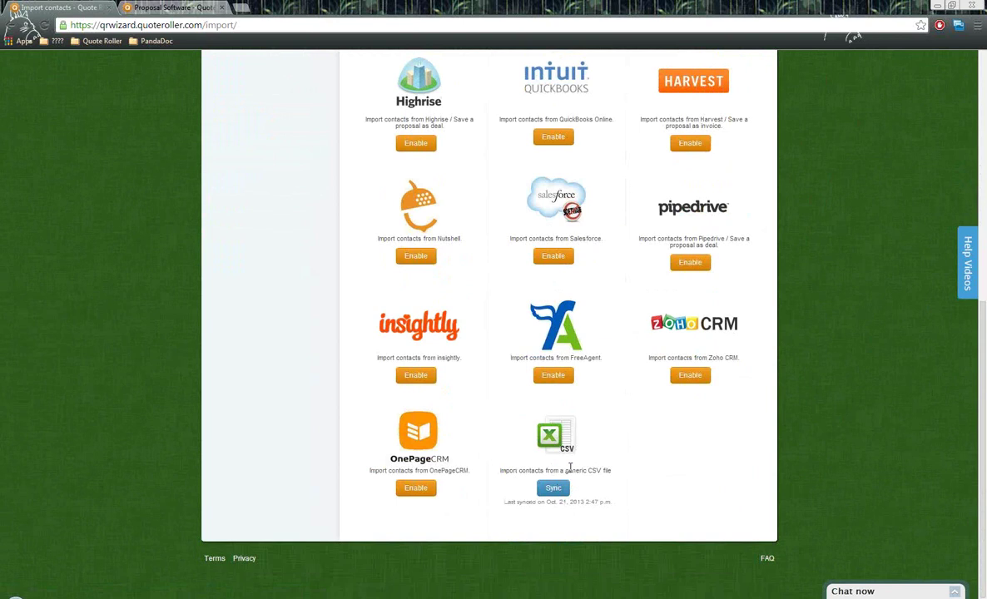
scroll(555, 468, "up", 6)
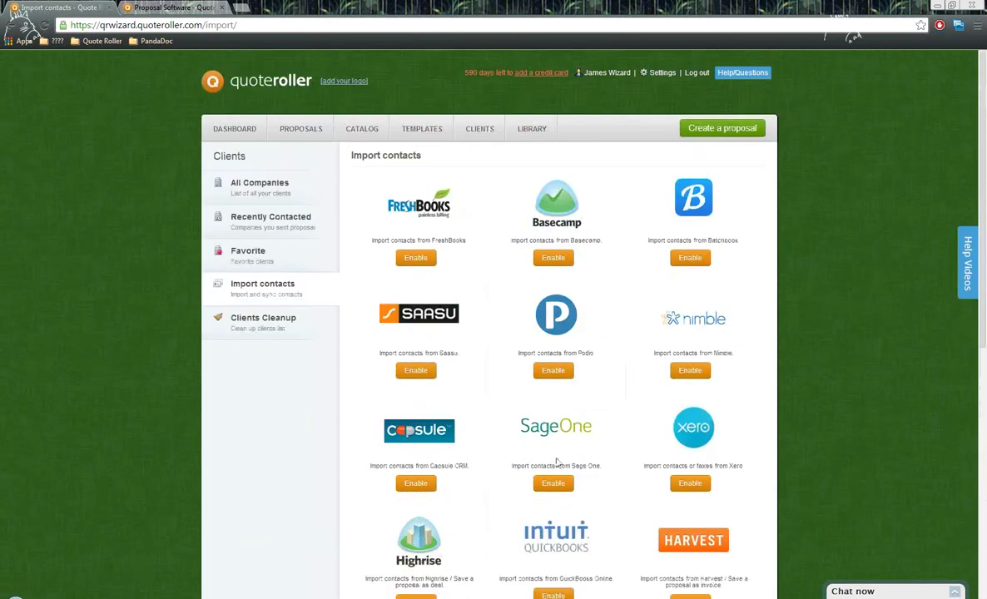
From the list of all companies, open a blank new-client form, look over its company and primary contact fields, and cancel it
left_click(266, 188)
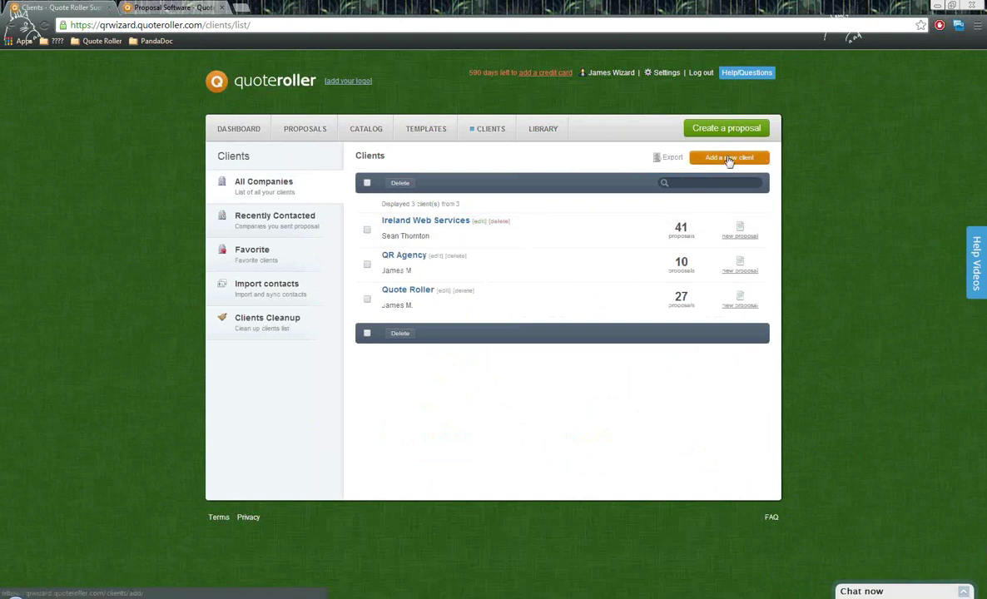
left_click(716, 157)
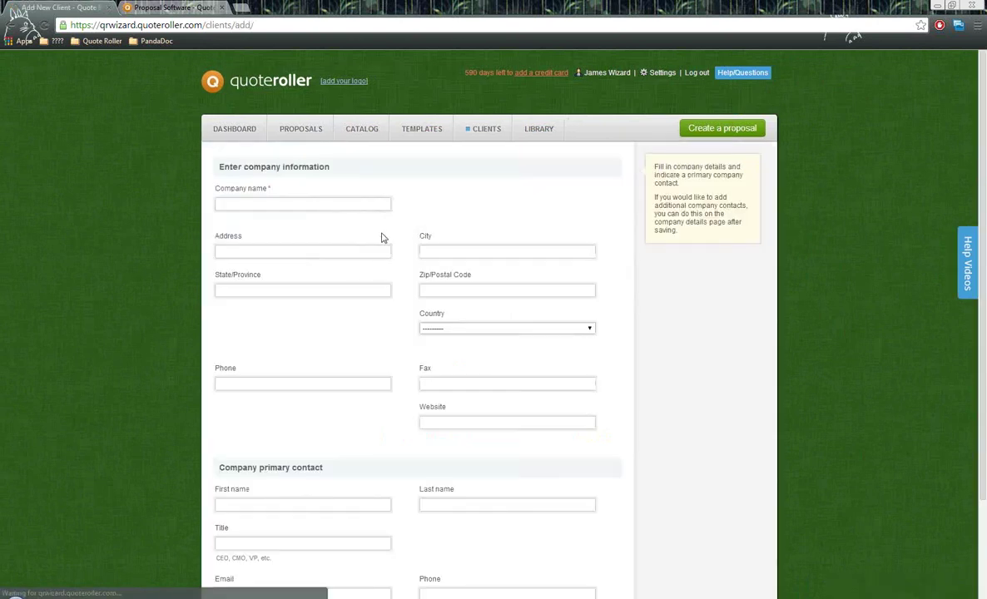
left_click(327, 206)
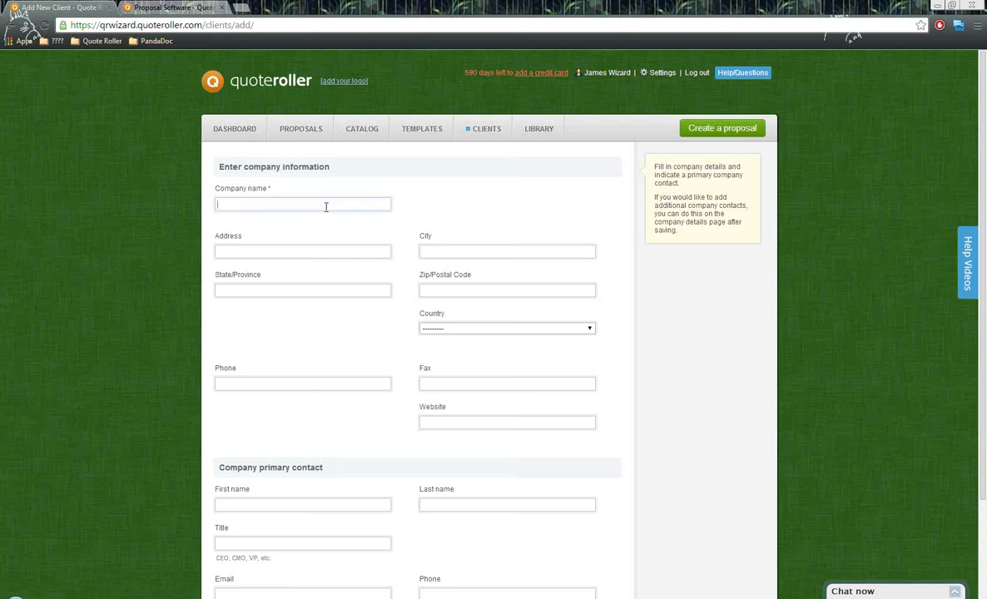
left_click(325, 207)
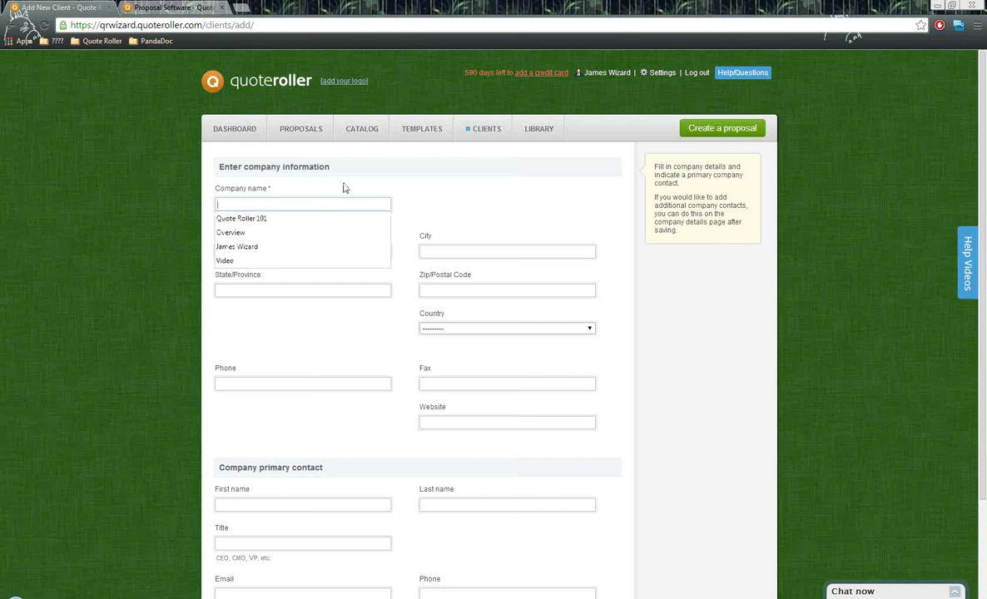
left_click(342, 188)
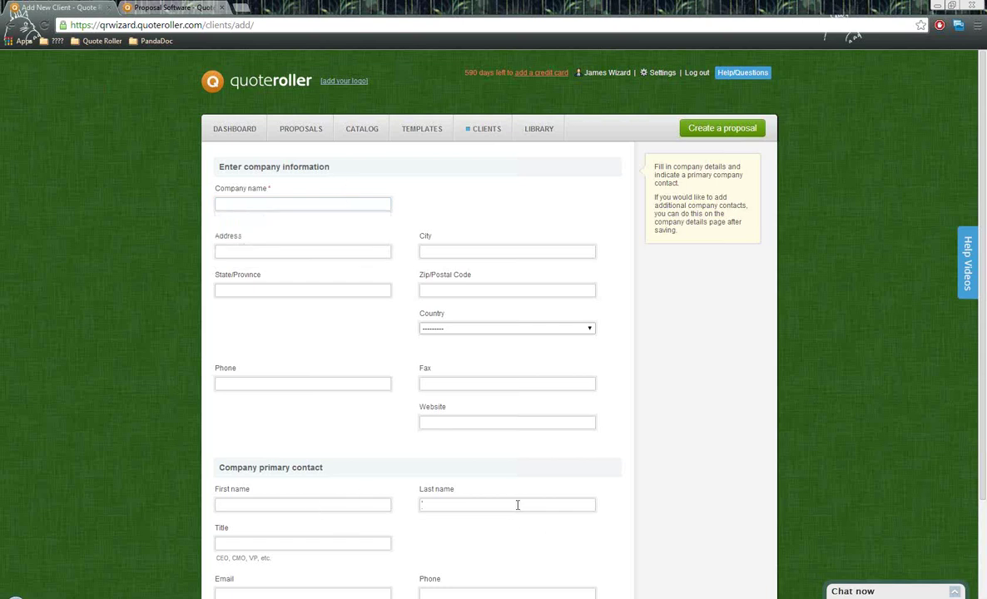
left_click(277, 593)
scroll(364, 459, "down", 1)
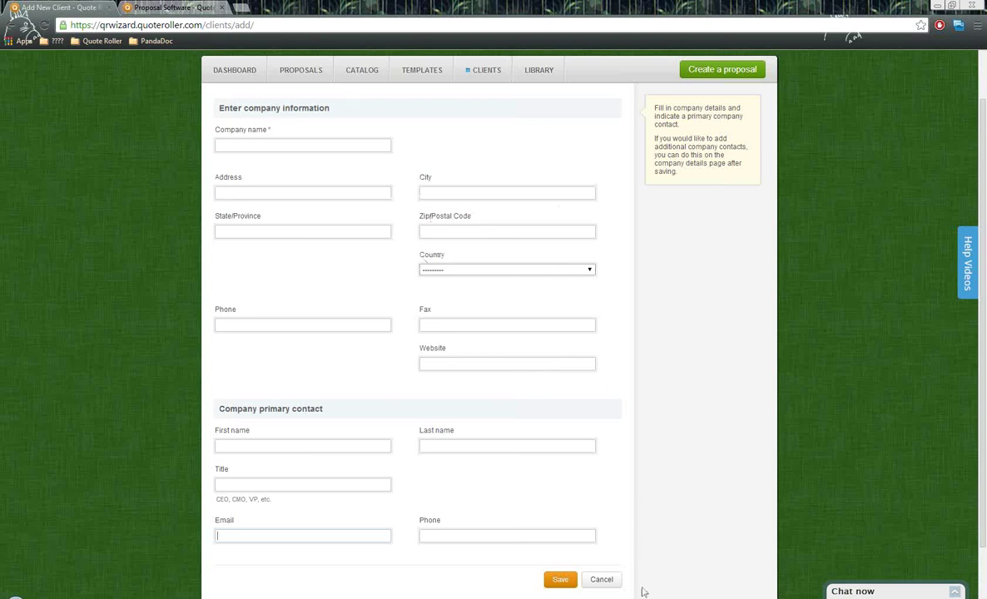
left_click(600, 580)
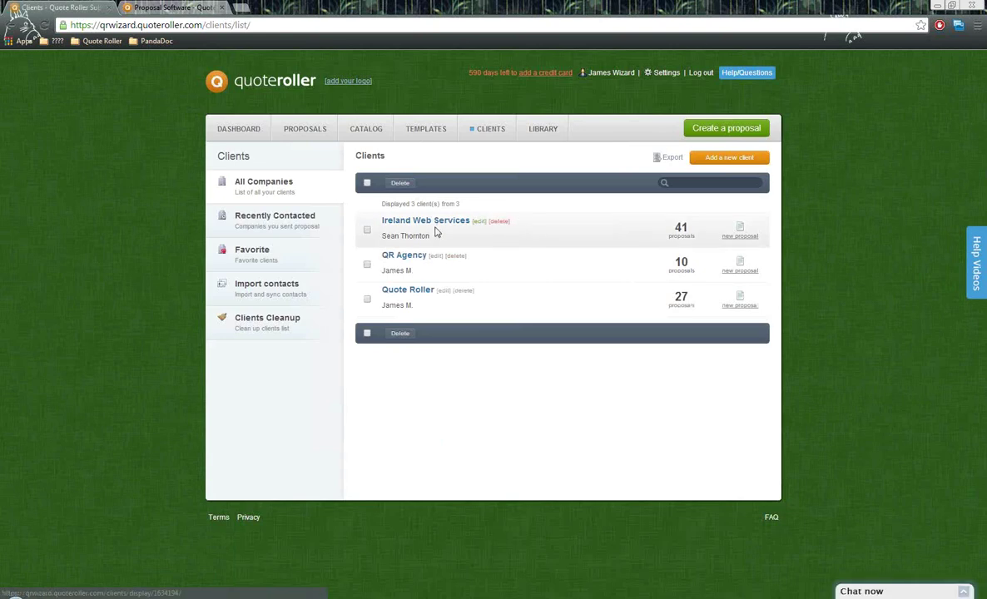
View the company information and contacts of Ireland Web Services in its edit form, and return to the client list
left_click(480, 223)
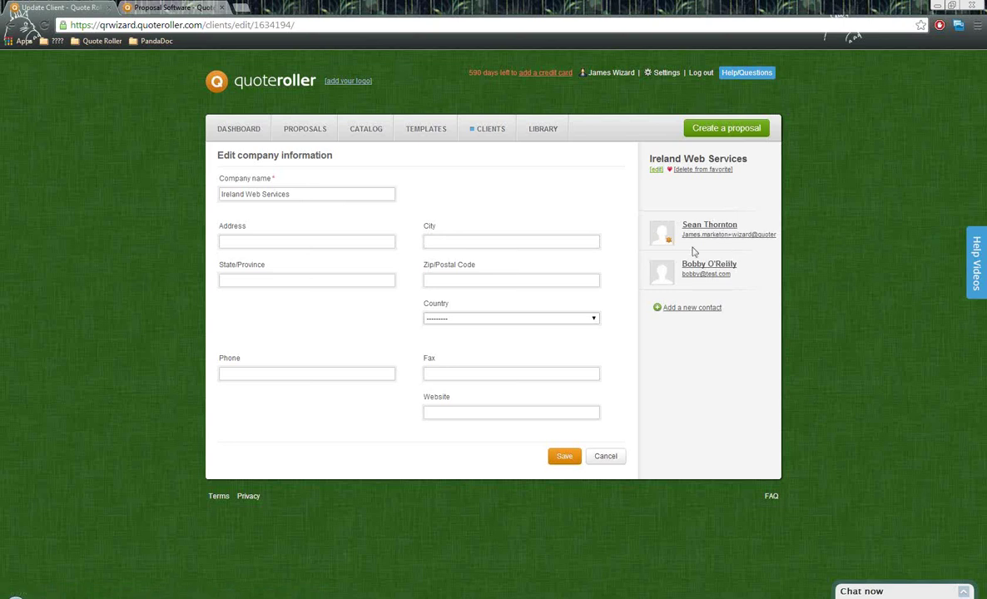
left_click(488, 129)
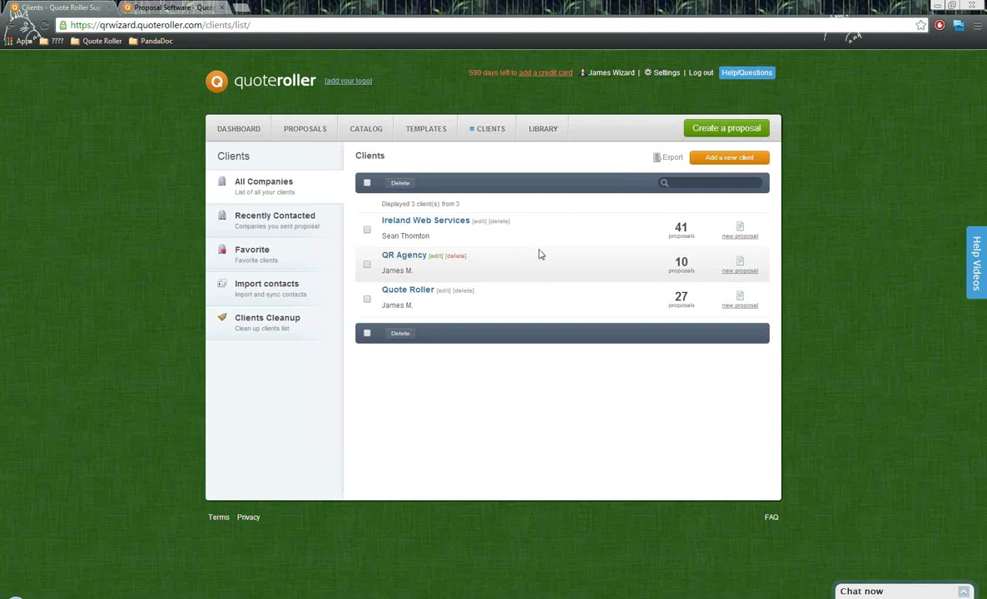
In the catalog, look over the new-service form with its unit options and the blank new-product form
left_click(352, 128)
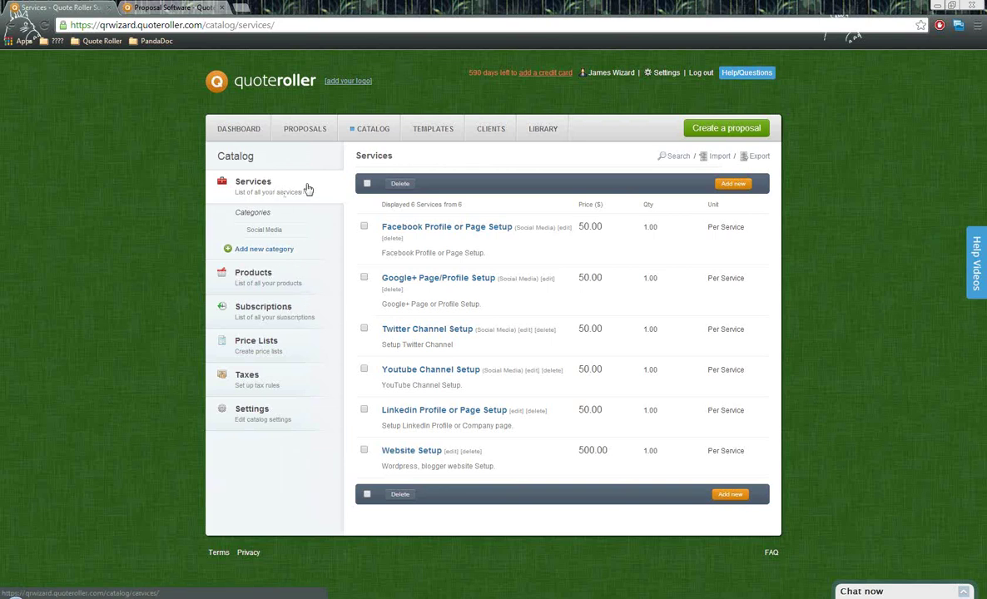
left_click(735, 190)
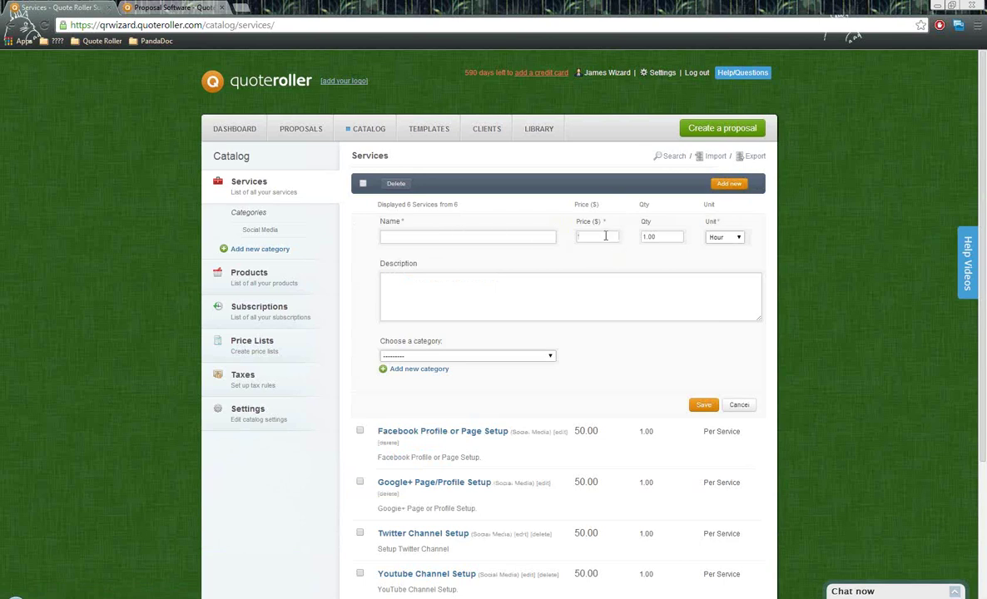
left_click(737, 239)
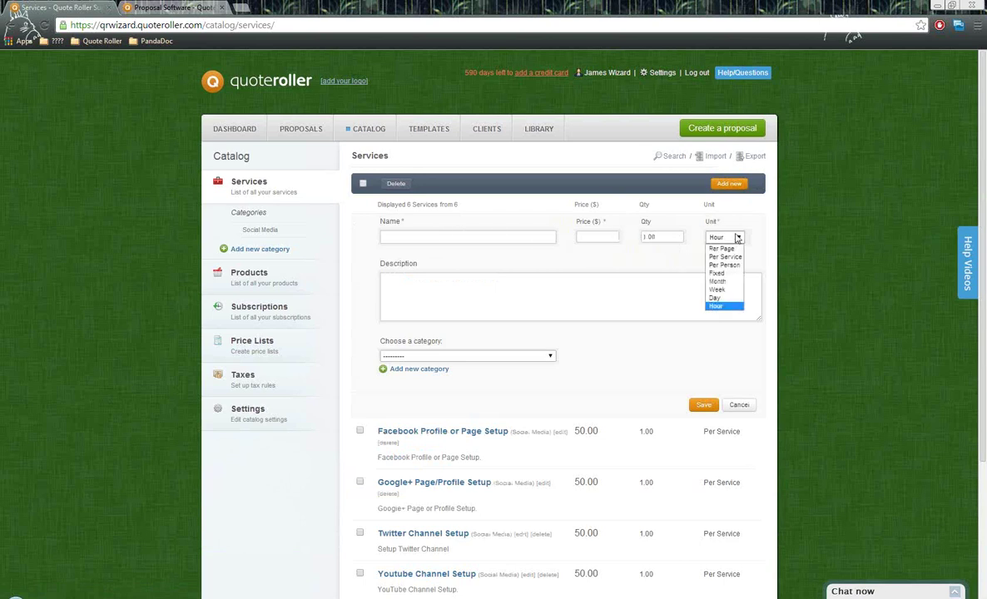
left_click(555, 305)
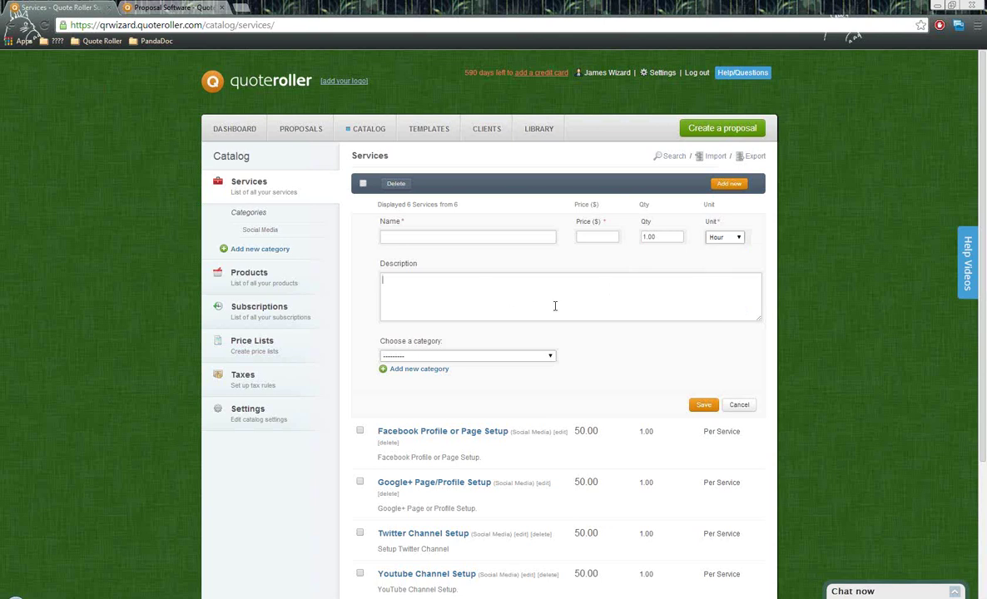
left_click(249, 272)
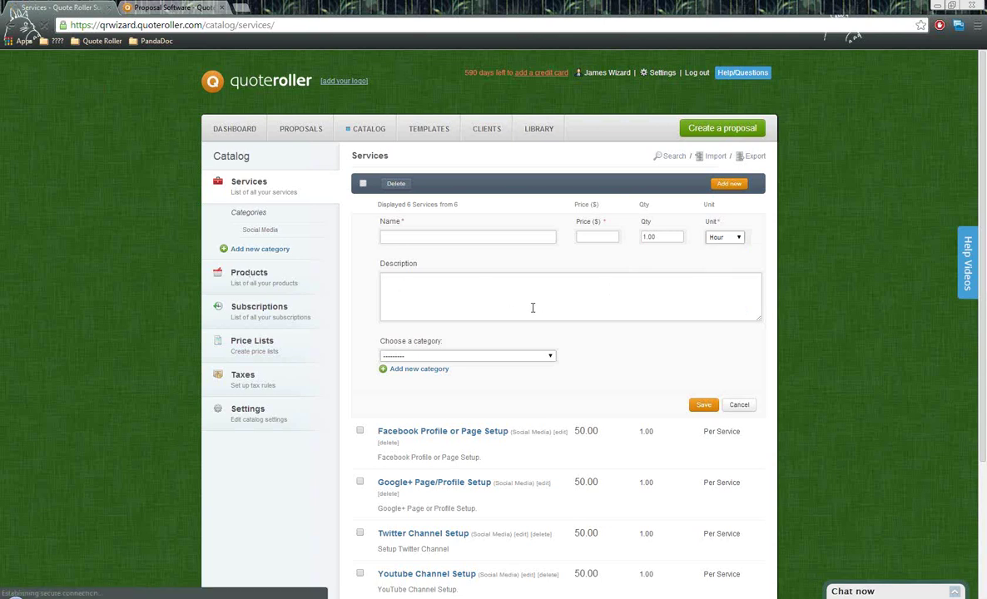
left_click(736, 184)
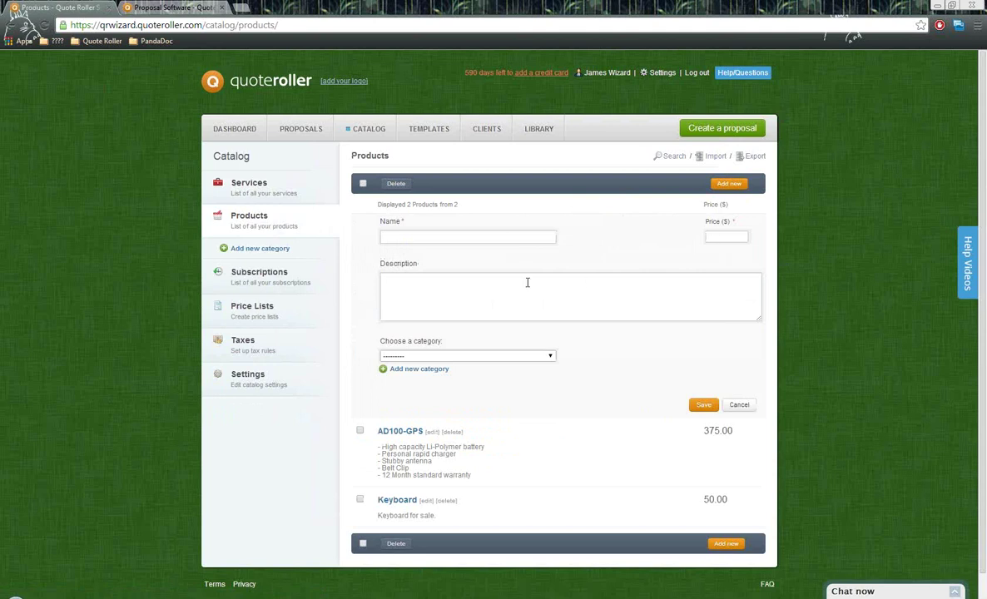
Look over the new-subscription form with its period options, and the price of the Monthly Website Update subscription
left_click(249, 272)
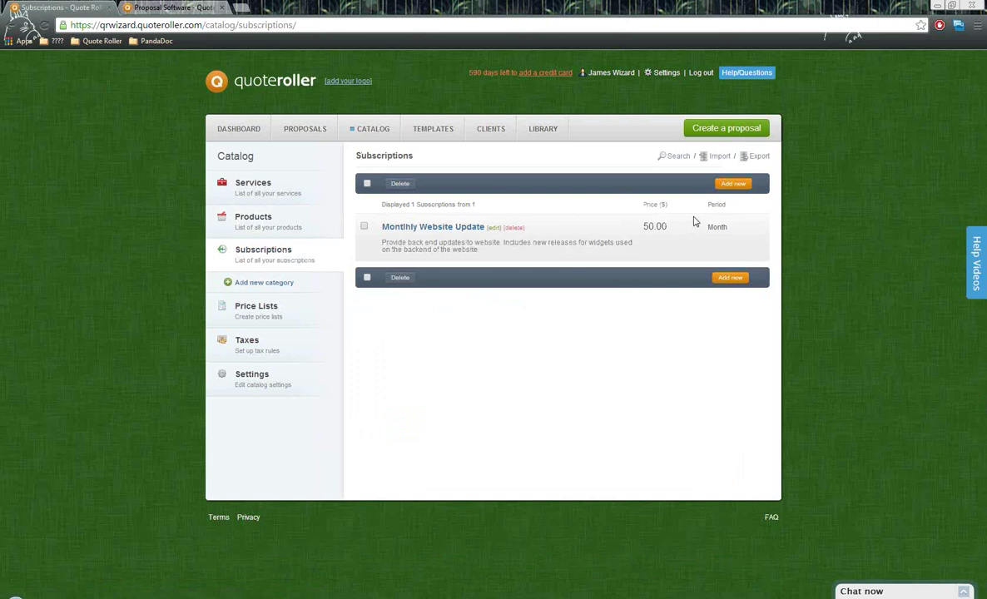
left_click(732, 185)
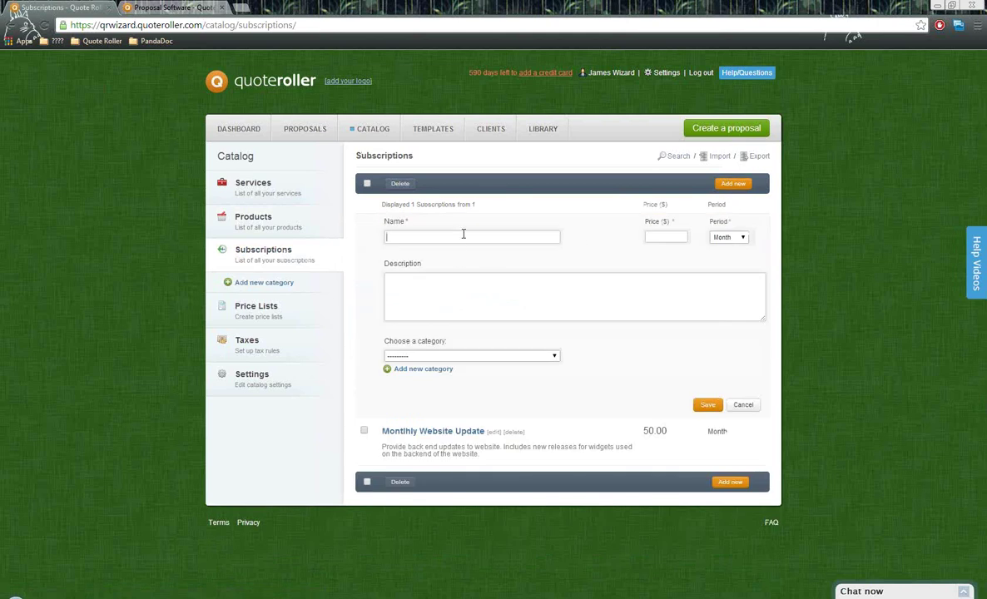
left_click(744, 238)
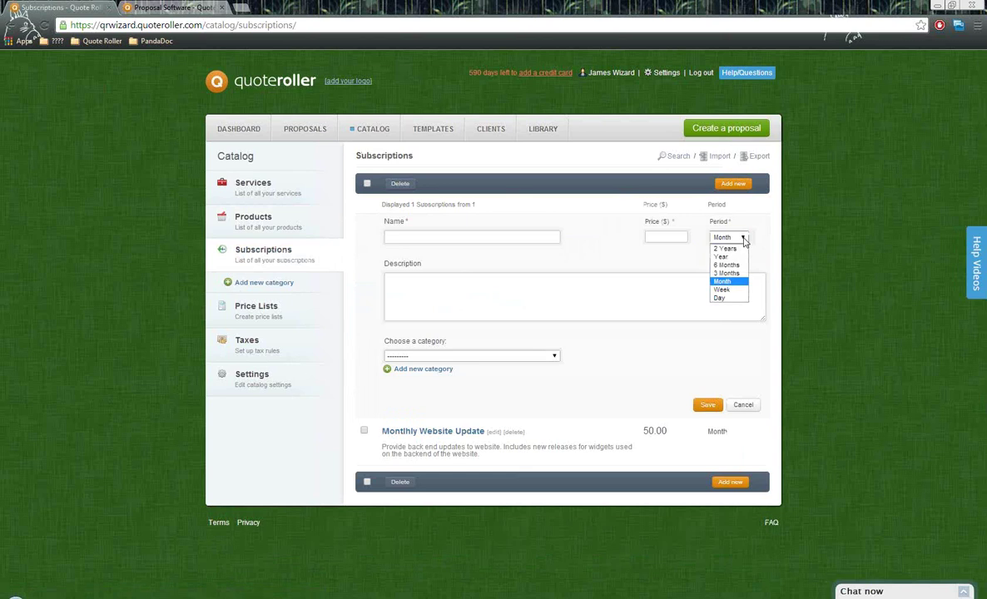
left_click(616, 364)
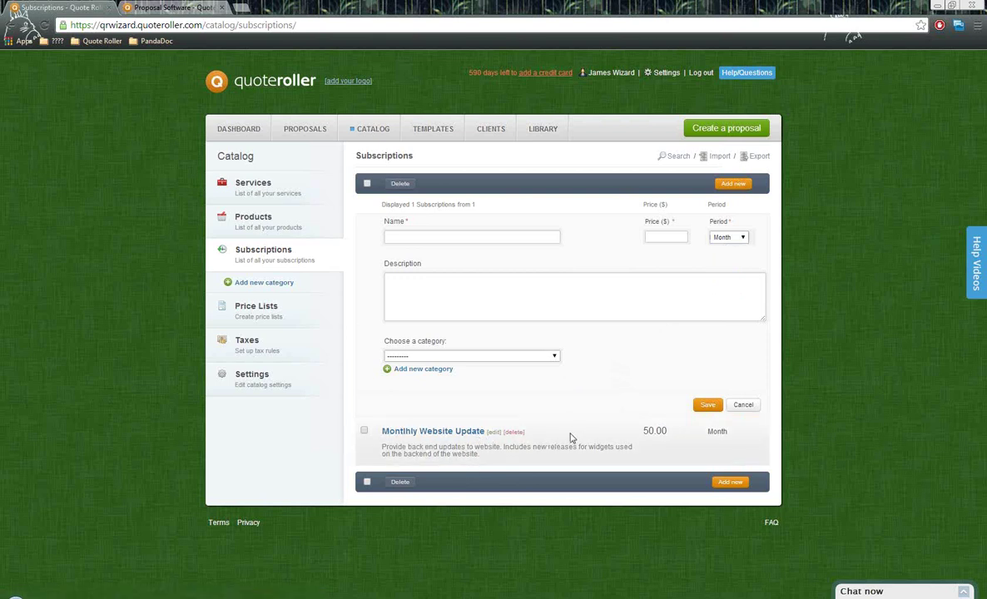
triple_click(637, 432)
left_click(656, 438)
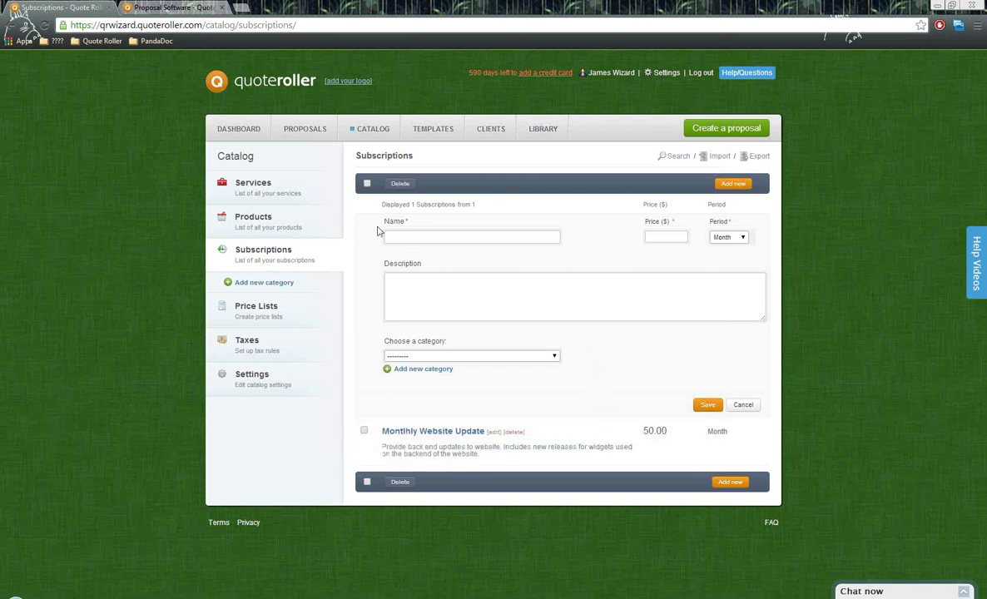
Check the category choices of the Facebook Profile or Page Setup service, and list only the services in the Social Media category
left_click(240, 178)
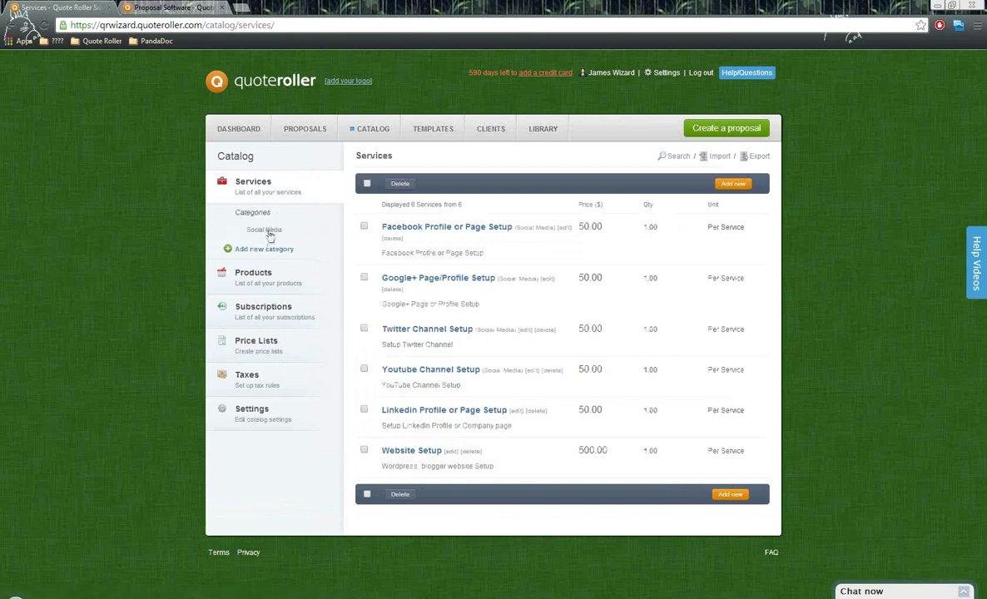
left_click(565, 230)
left_click(489, 358)
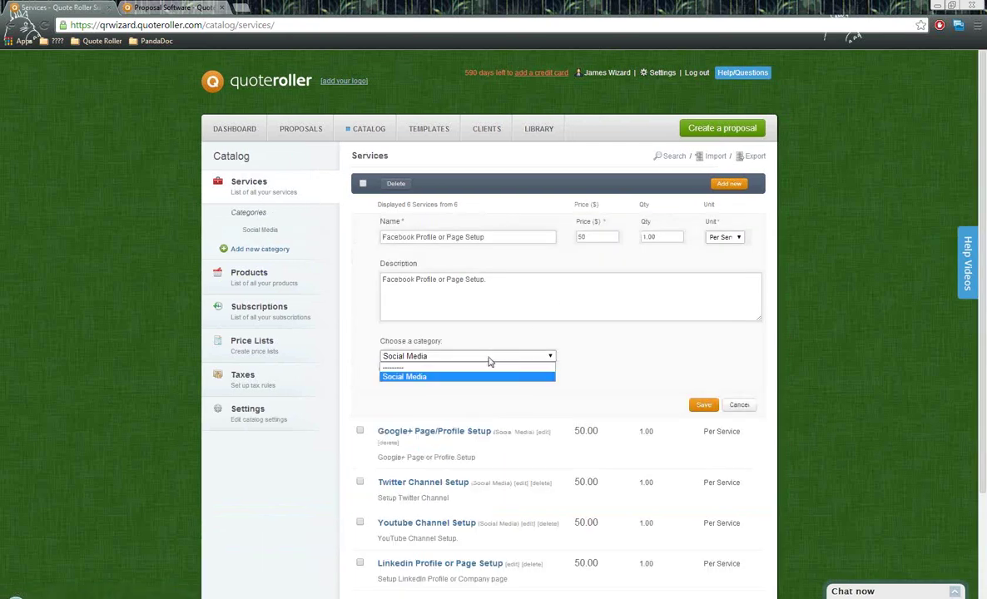
left_click(489, 358)
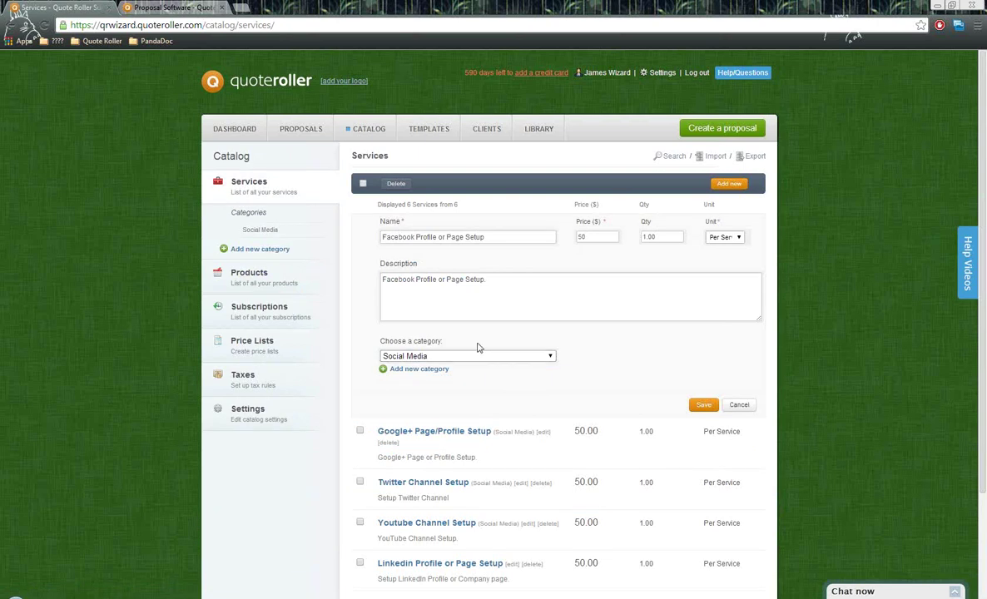
left_click(248, 182)
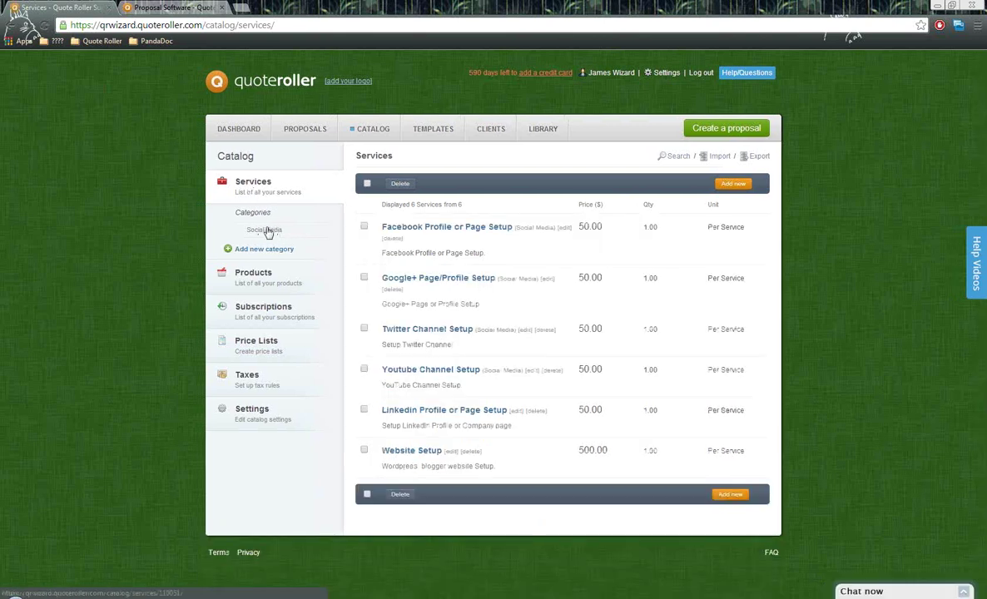
left_click(268, 231)
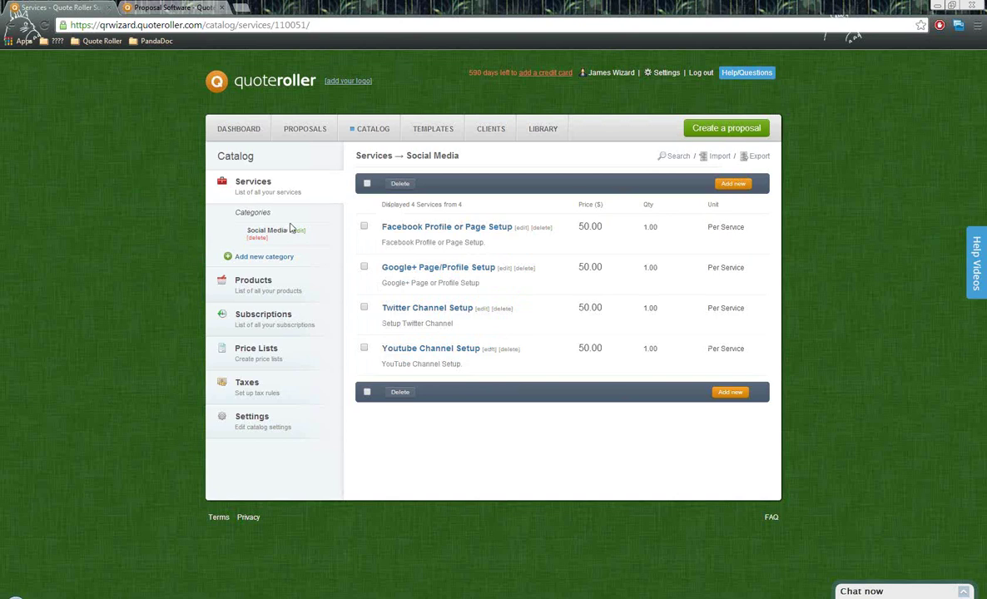
Open the website setup and social media sites price list for editing and highlight its full name
left_click(258, 350)
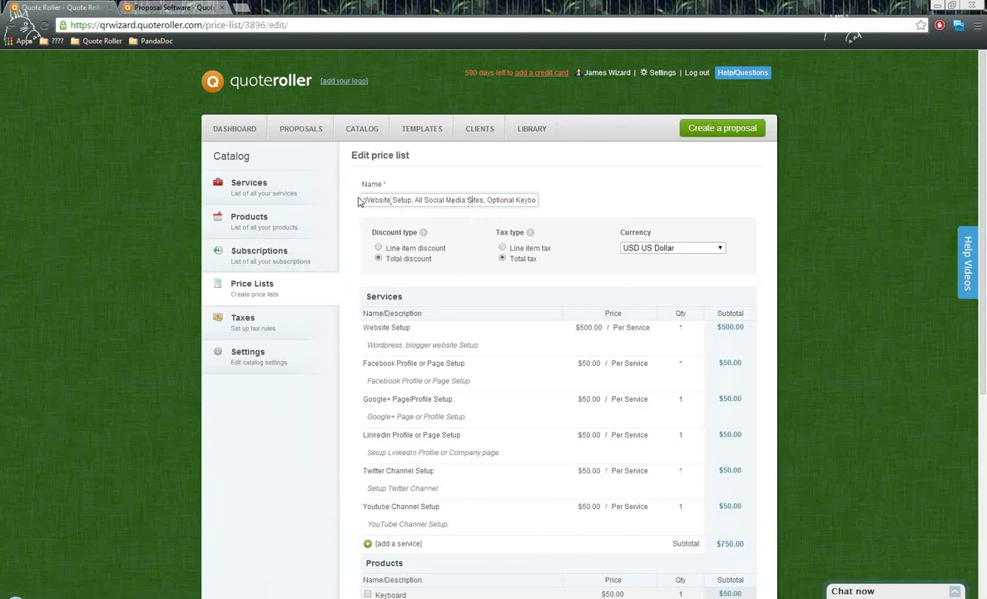
left_click_drag(361, 200, 635, 226)
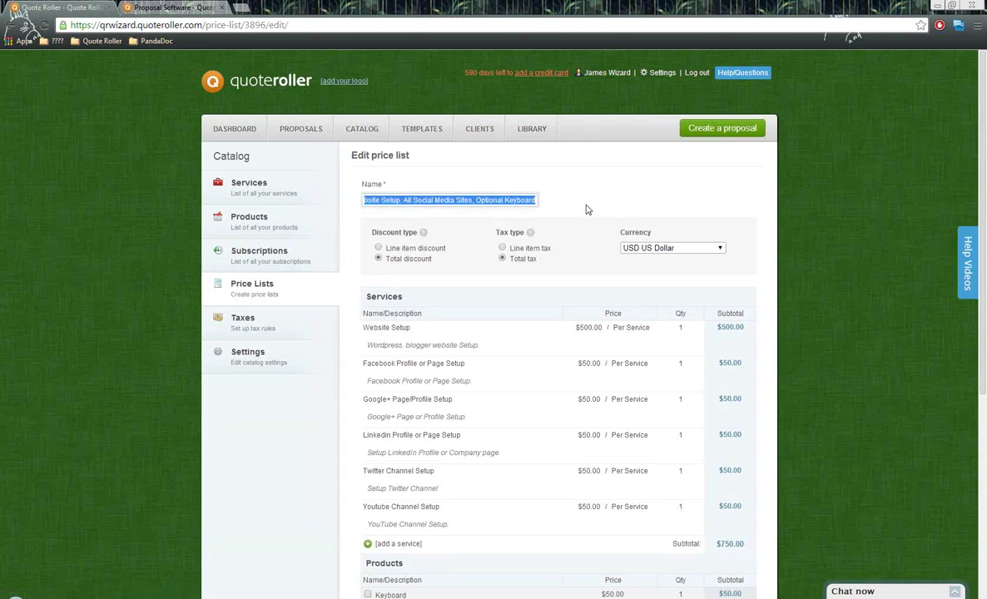
Look over the services, products, subscriptions and totals of the website setup and social media sites price list
left_click(543, 194)
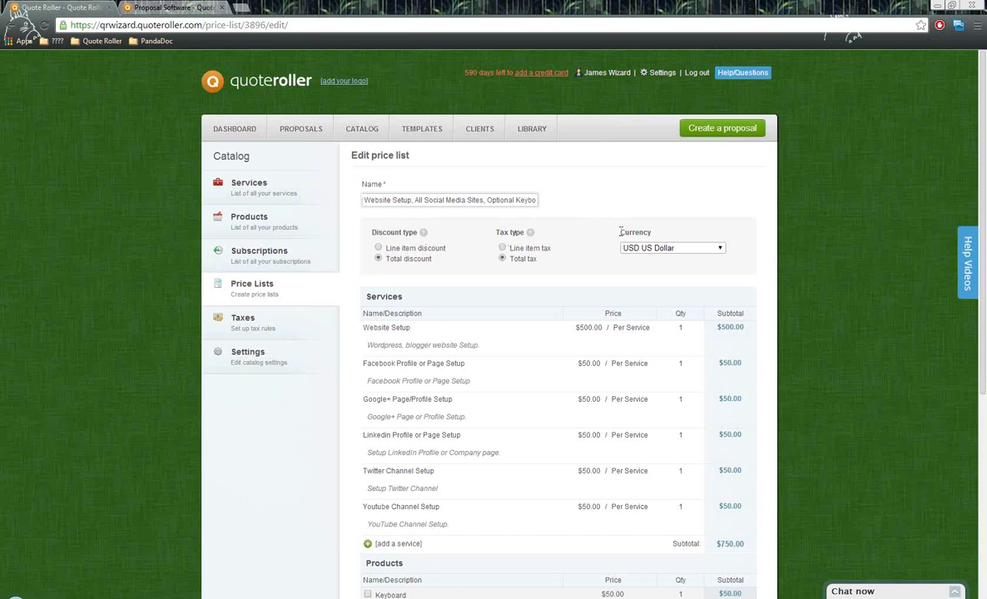
scroll(549, 265, "down", 1)
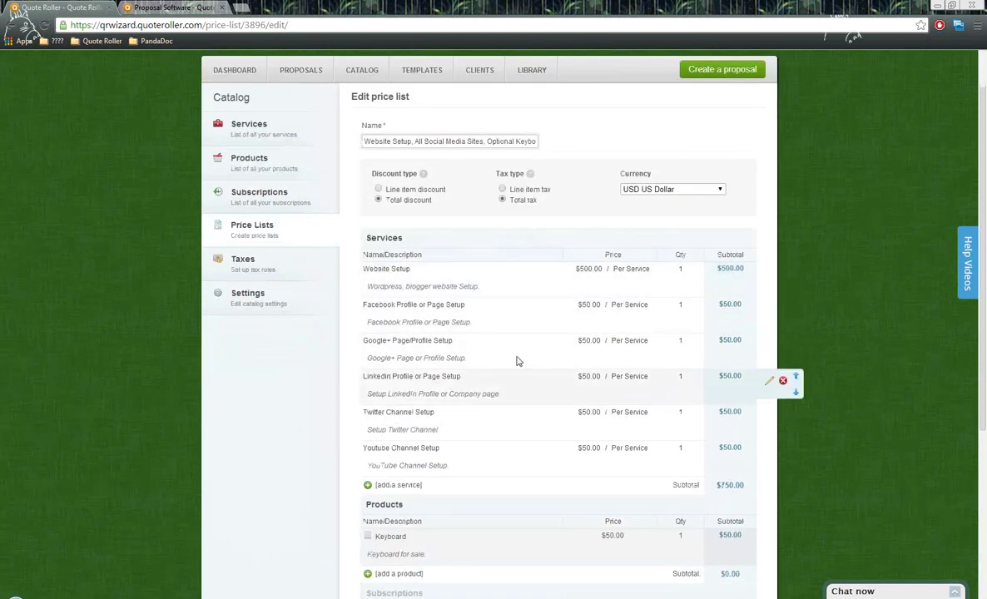
scroll(516, 361, "down", 2)
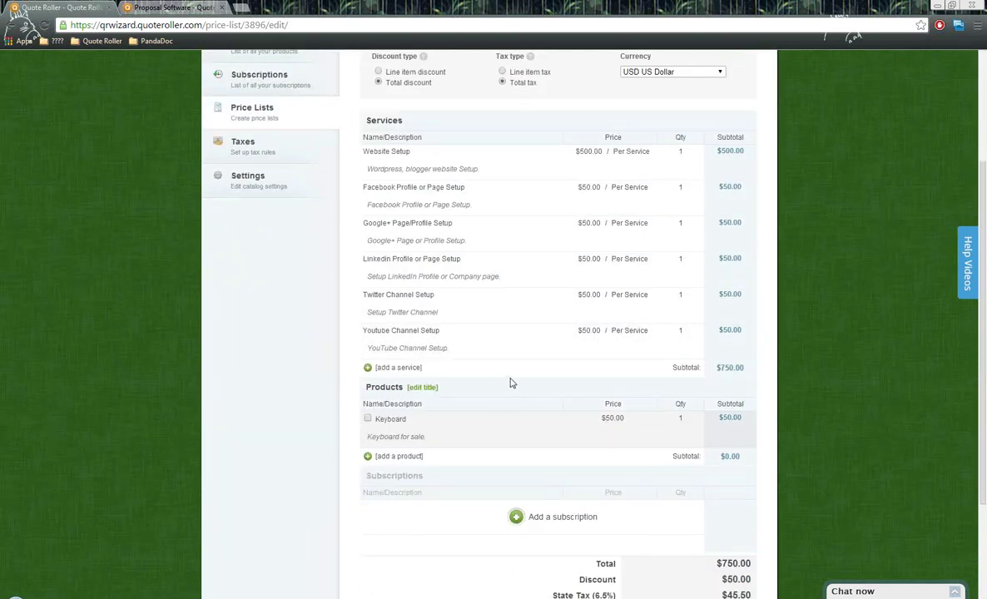
scroll(512, 383, "up", 2)
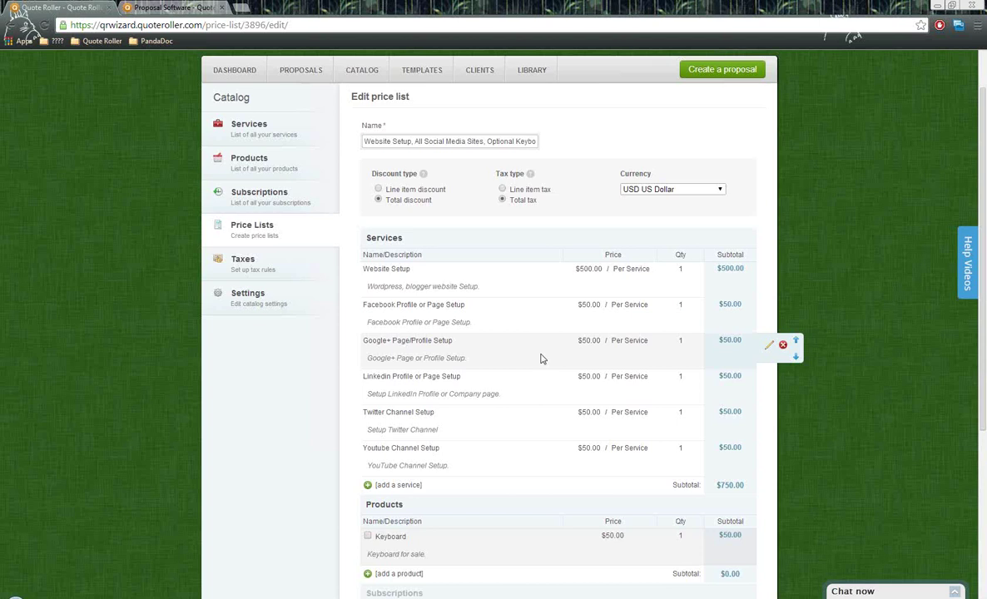
Check the blank new-tax form in the catalog's tax rules, and save the catalog settings with the Image field enabled
left_click(265, 265)
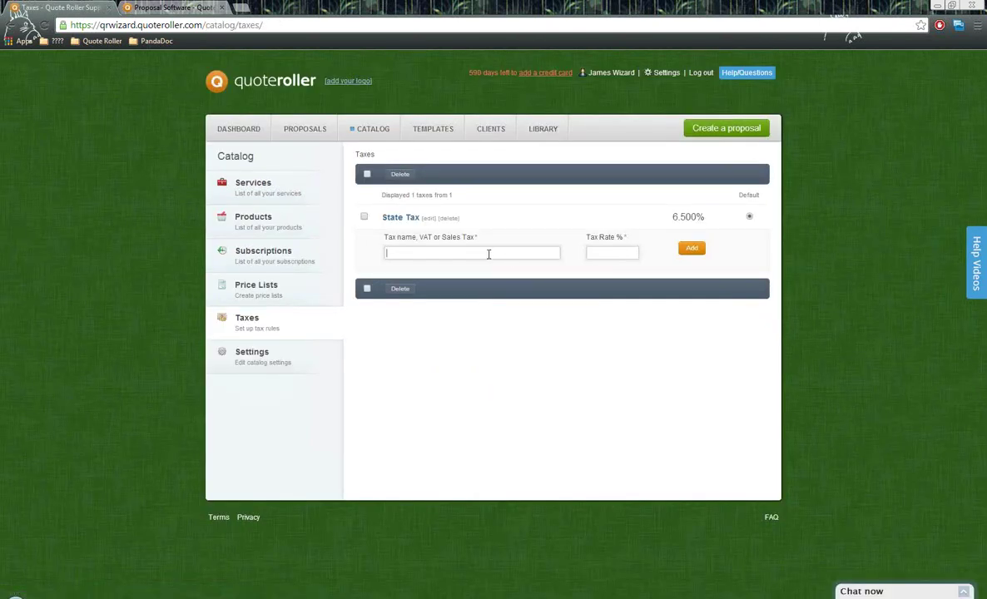
left_click(501, 256)
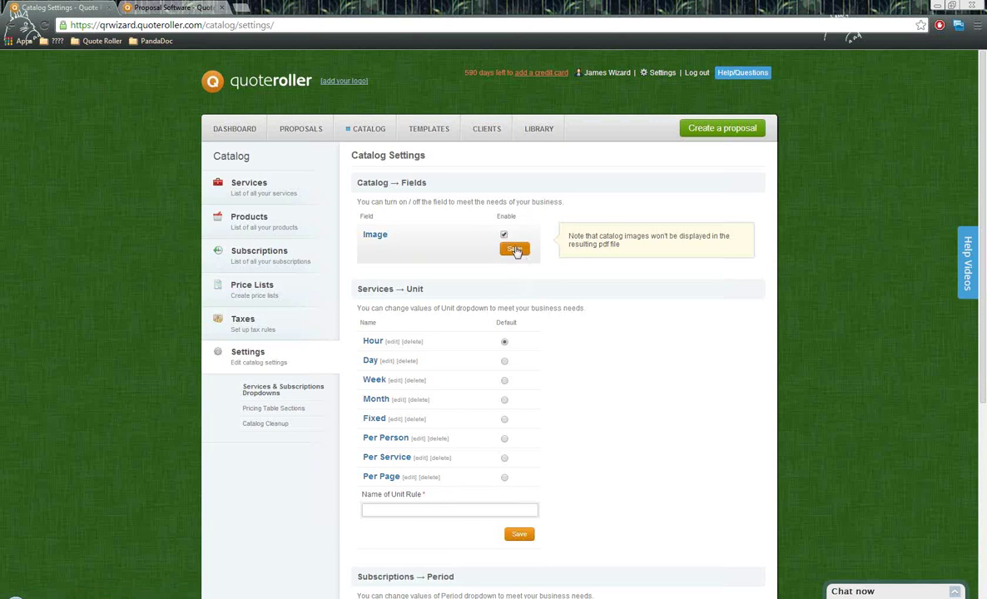
left_click(517, 249)
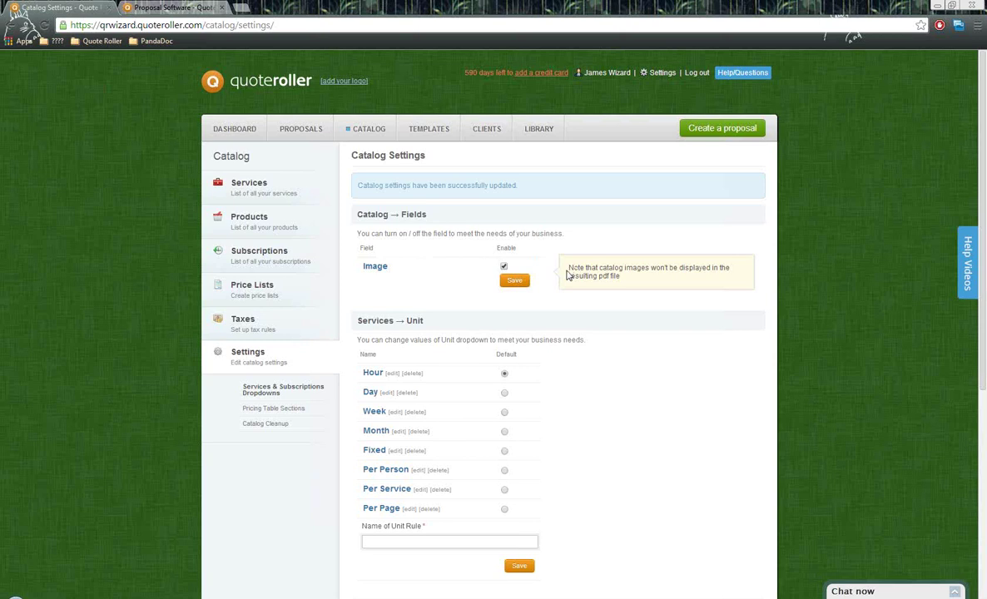
Review the unit options for services and the period options for subscriptions in the catalog settings
scroll(568, 275, "down", 2)
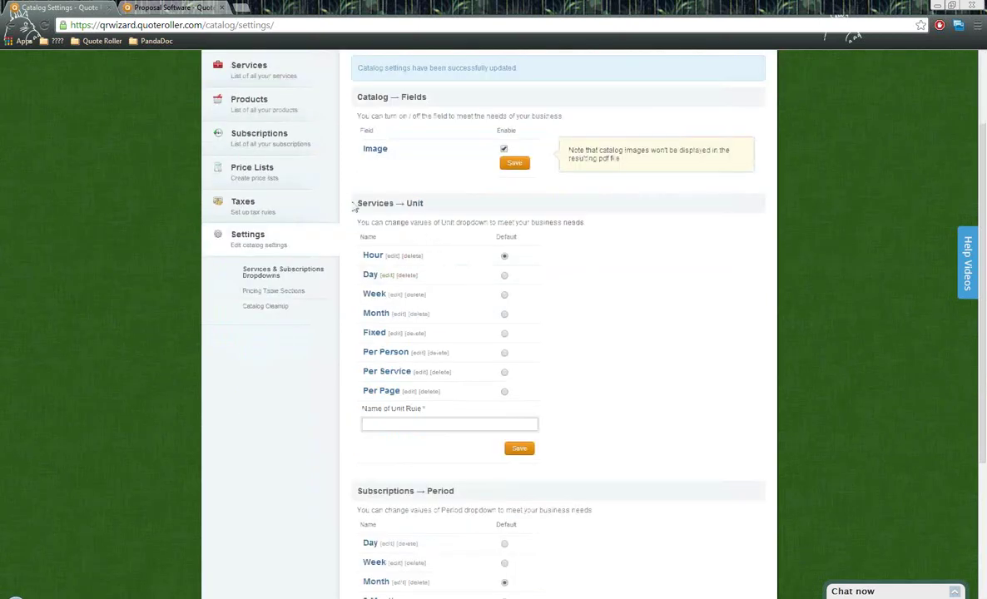
left_click_drag(353, 207, 406, 202)
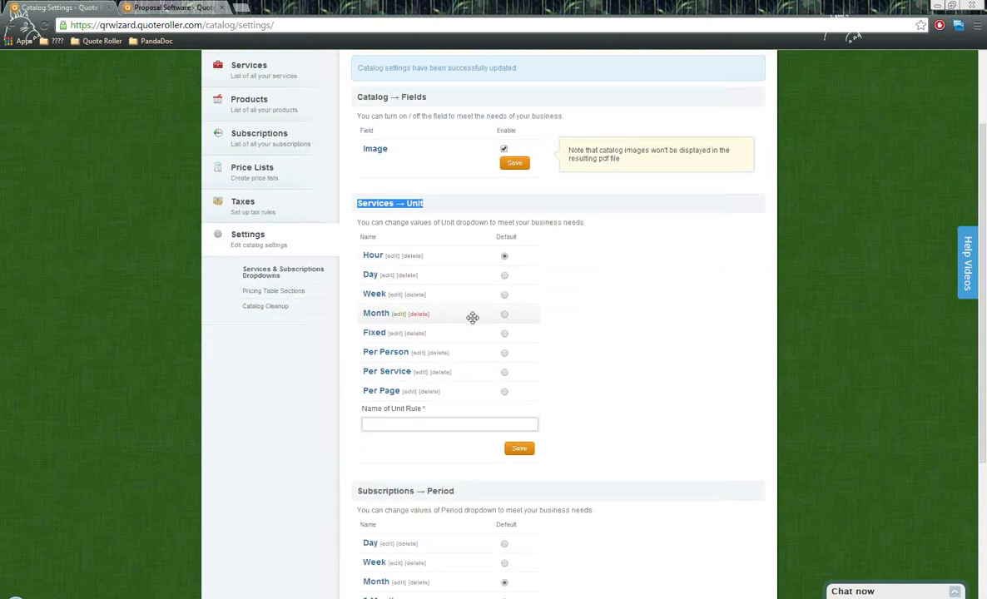
left_click(421, 424)
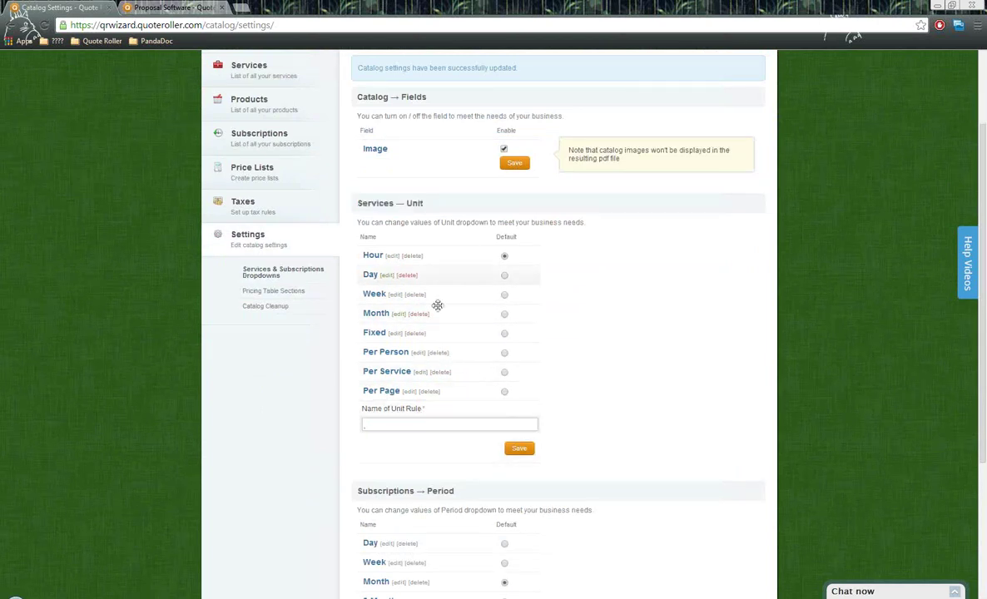
scroll(471, 316, "down", 2)
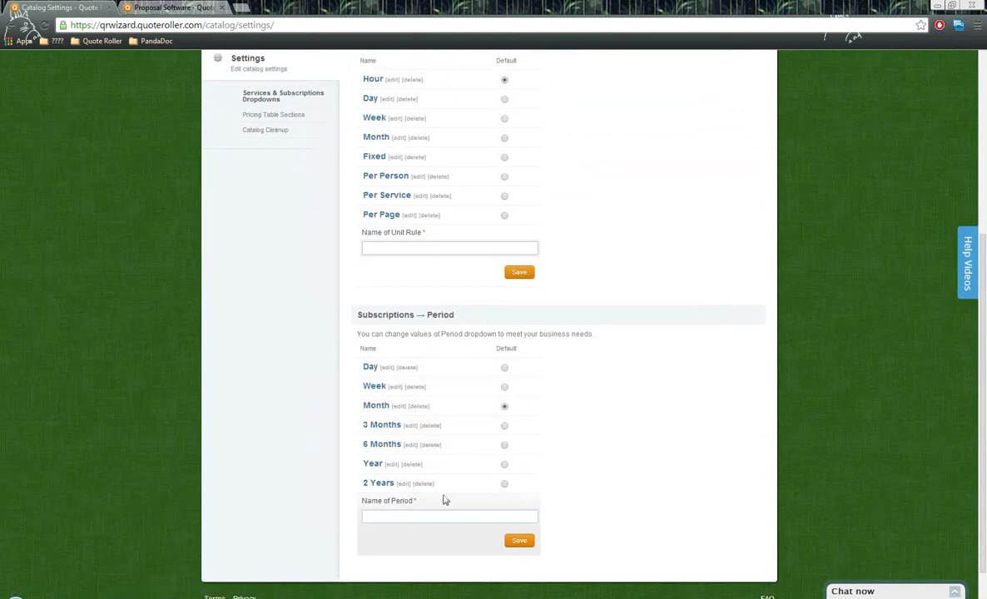
key("Return")
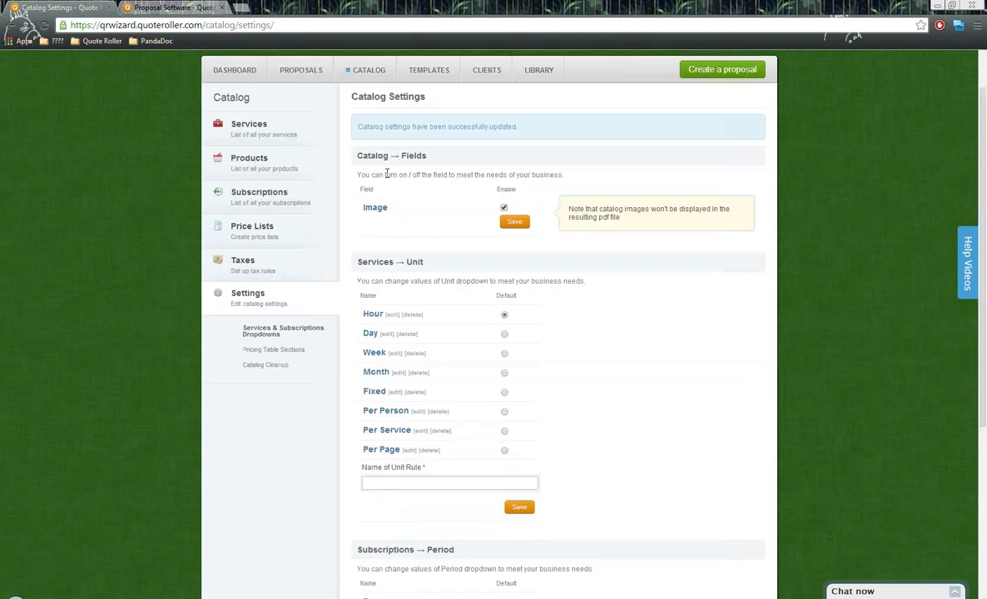
View the image and details of the Facebook Profile or Page Setup service, and return to the full services list
left_click(258, 133)
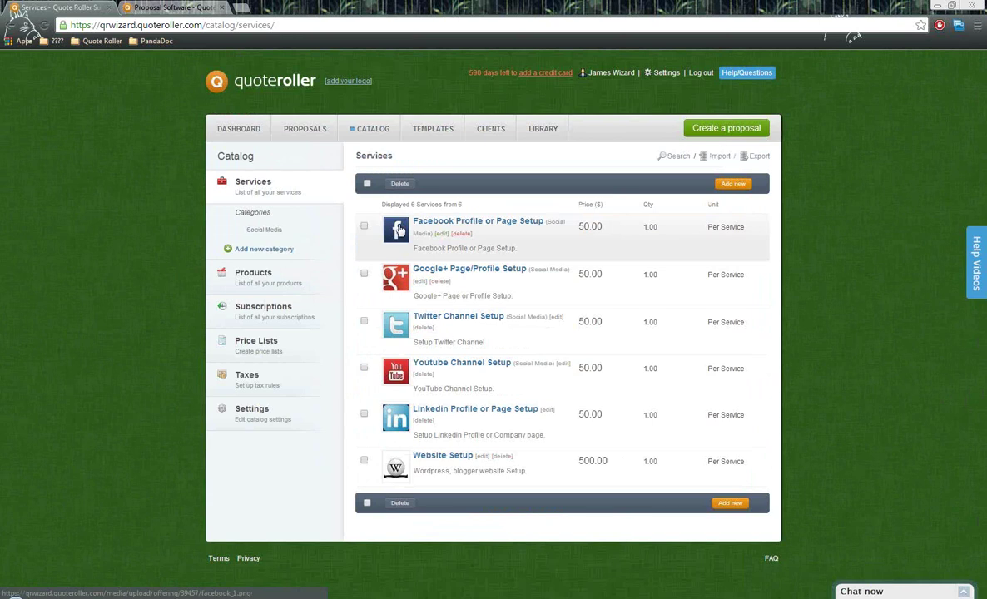
left_click(413, 222)
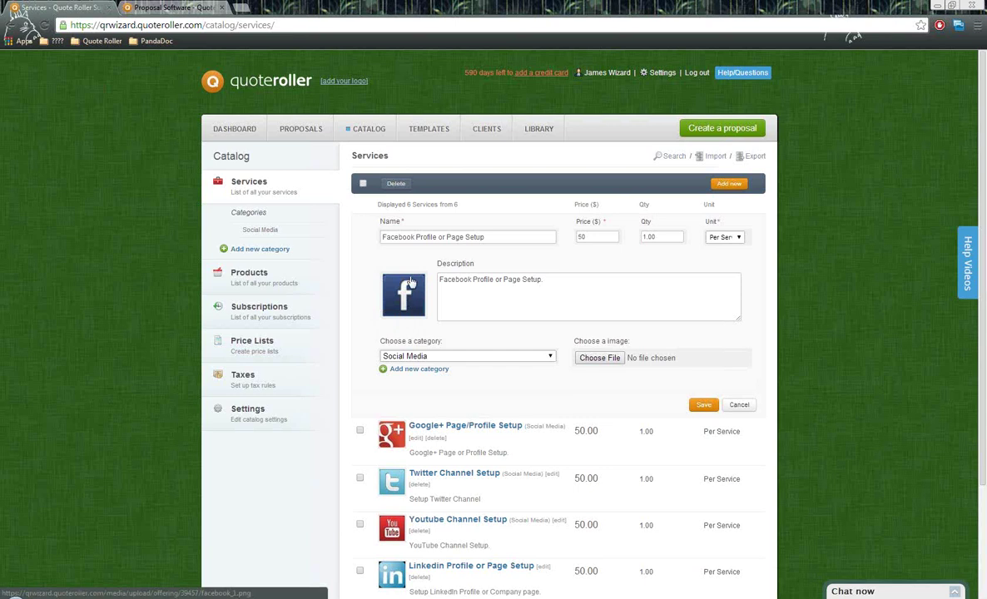
left_click(263, 188)
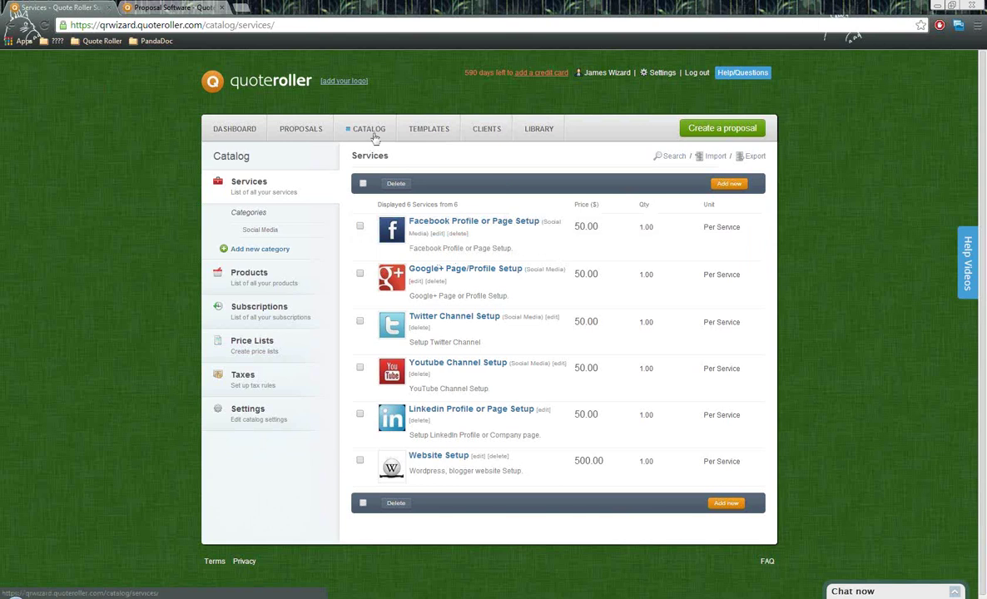
Browse the team's own templates and the templates shared by the community, ending on the team's own
left_click(432, 130)
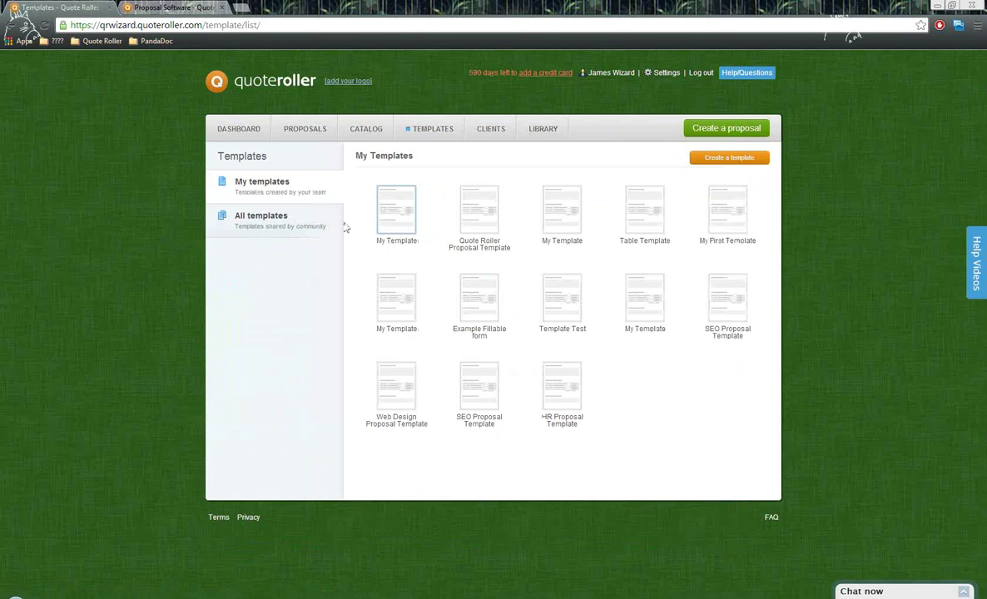
left_click(277, 225)
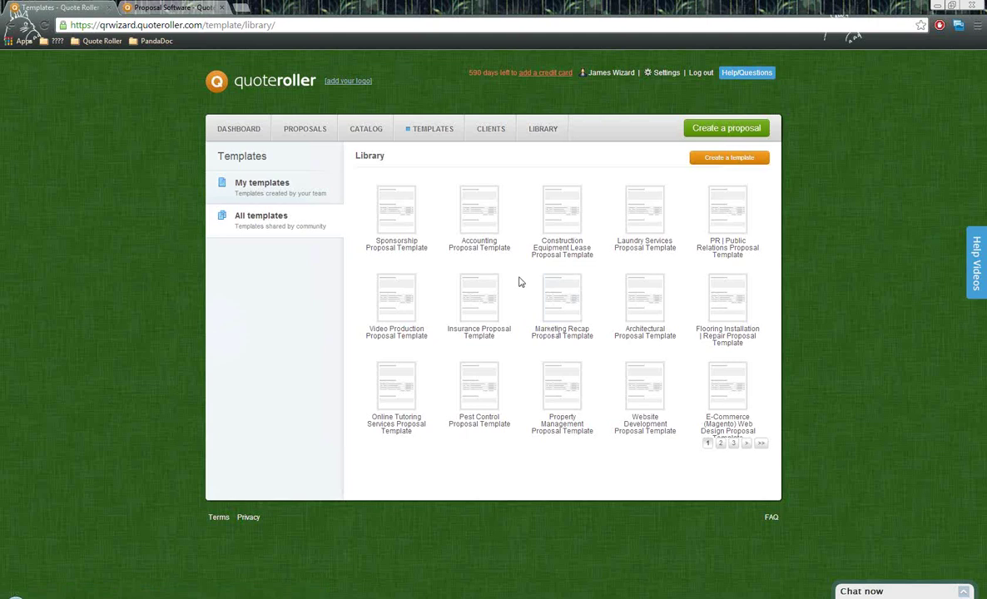
left_click(261, 186)
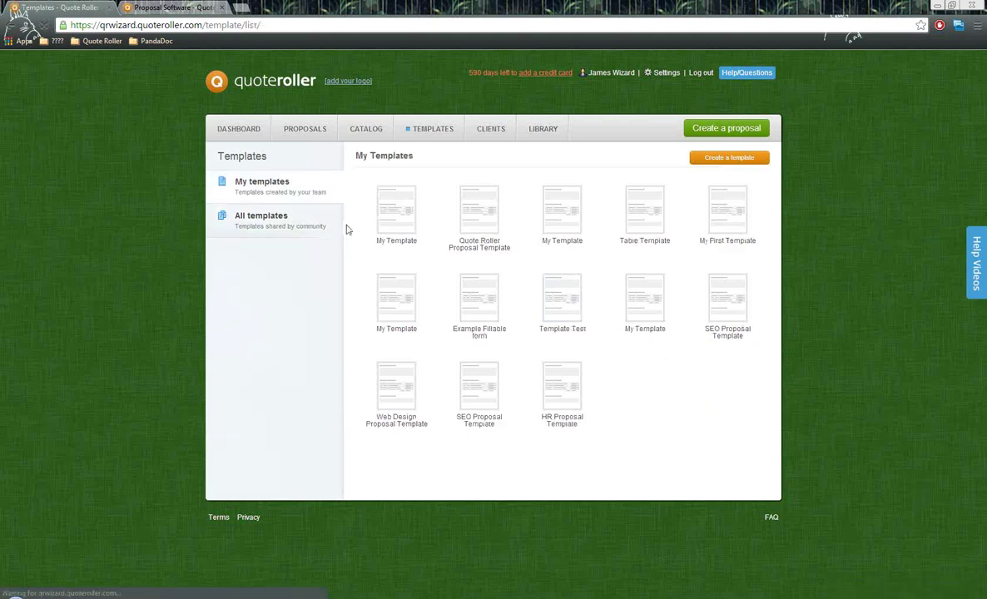
Open the Quote Roller Proposal Template for content editing and check its template name
left_click(487, 218)
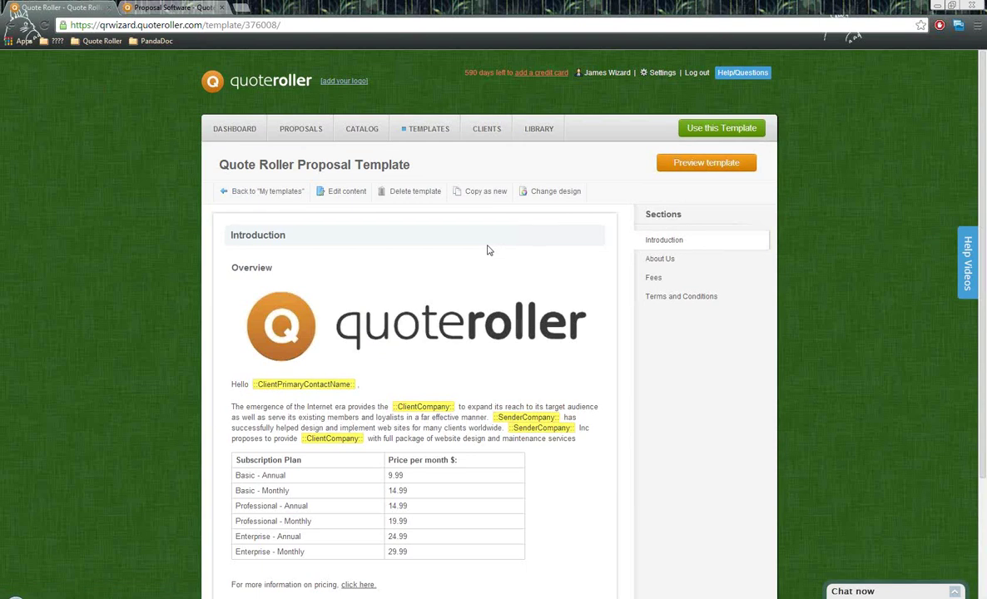
left_click(326, 191)
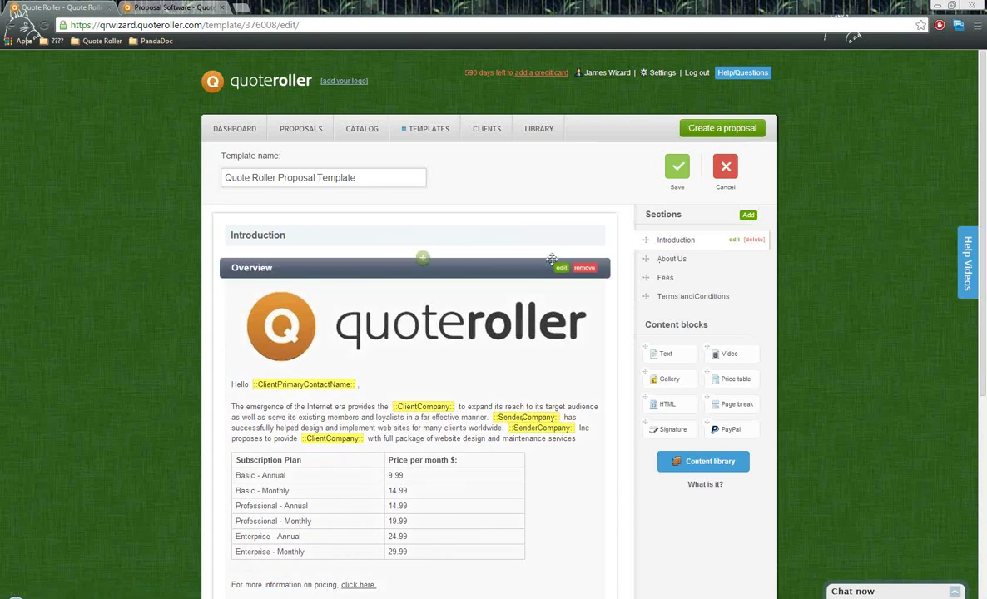
triple_click(393, 177)
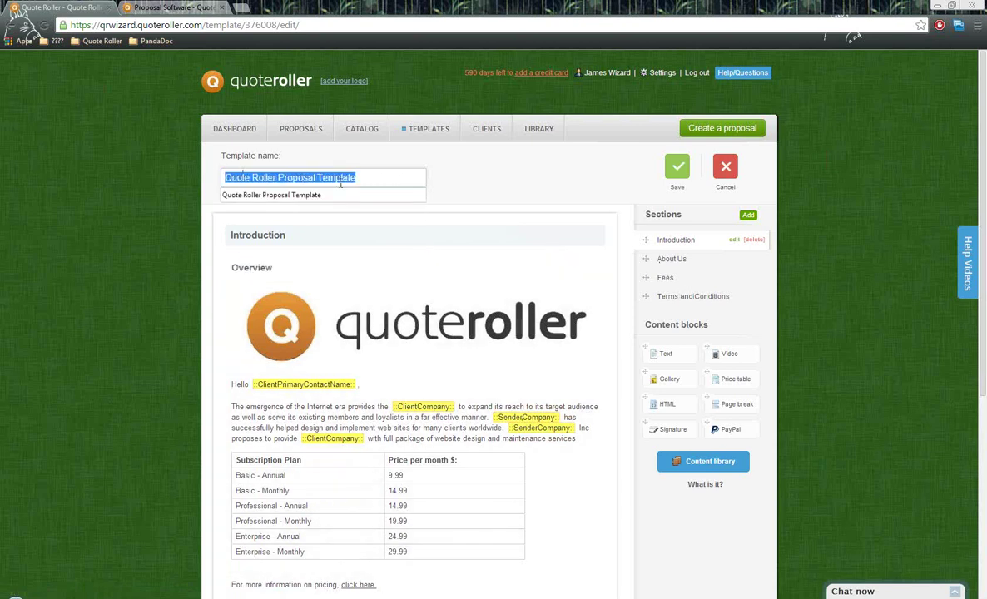
left_click(462, 189)
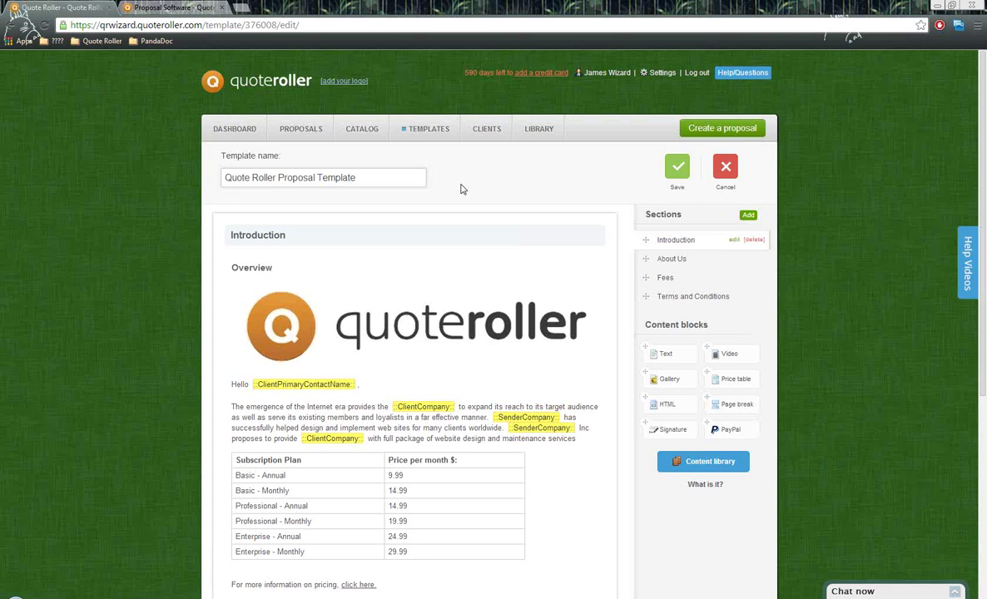
Examine the template editor's name field, its list of sections and the available content blocks
left_click(403, 178)
left_click_drag(646, 215, 685, 215)
mouse_move(647, 296)
left_mouse_down()
mouse_move(631, 260)
mouse_move(626, 299)
mouse_move(637, 287)
left_mouse_up()
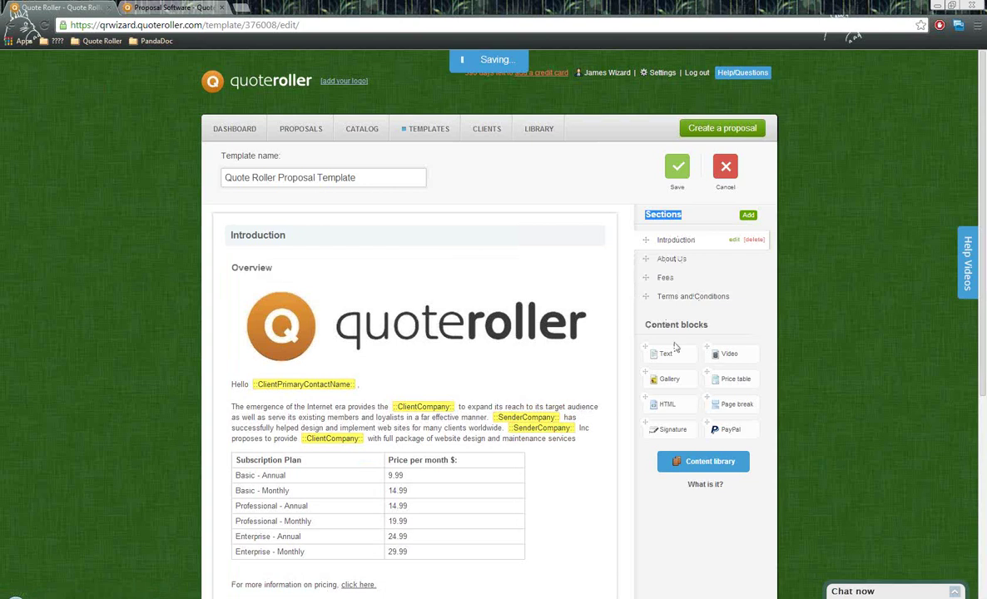
left_click_drag(643, 333, 711, 333)
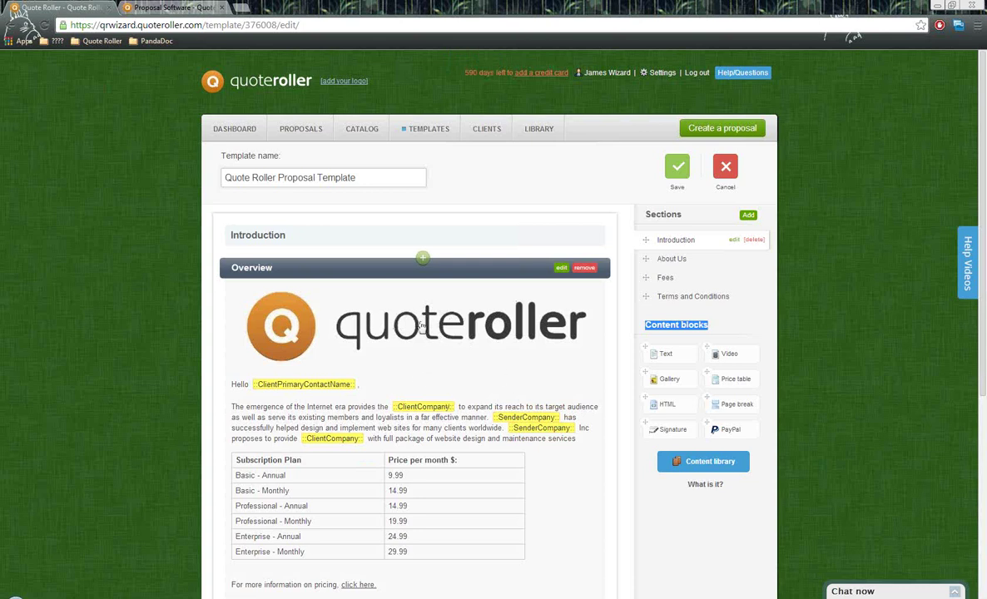
Open the Overview block of the Introduction section for editing, and select its name and then its logo image
left_click(561, 268)
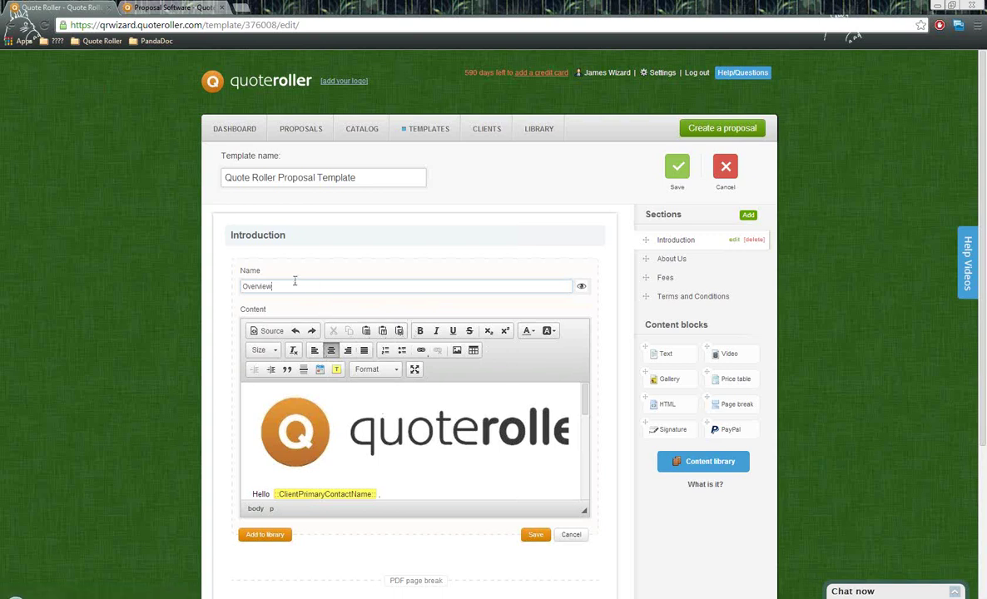
left_click_drag(294, 283, 231, 282)
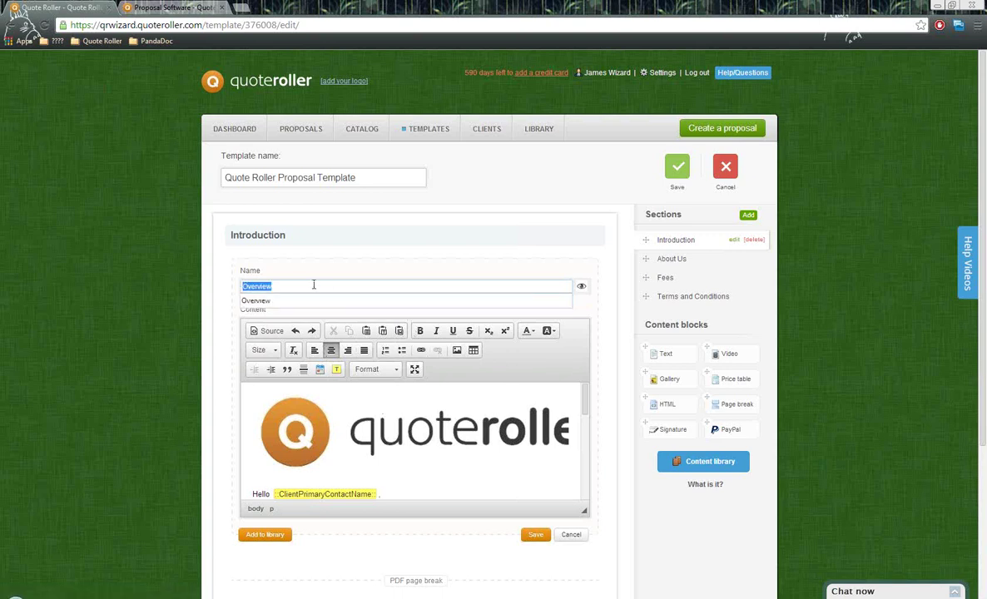
left_click(313, 284)
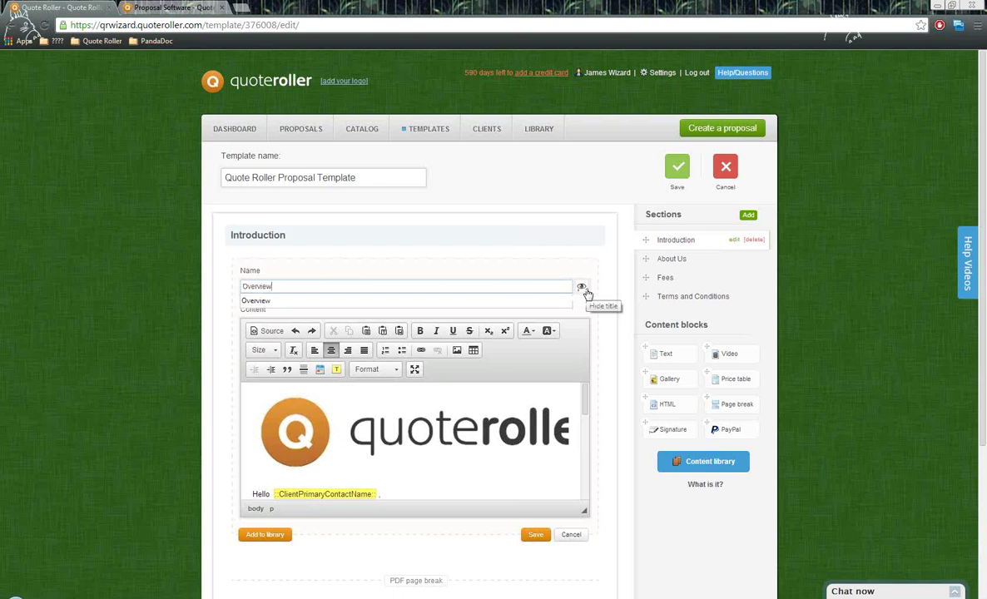
left_click(436, 397)
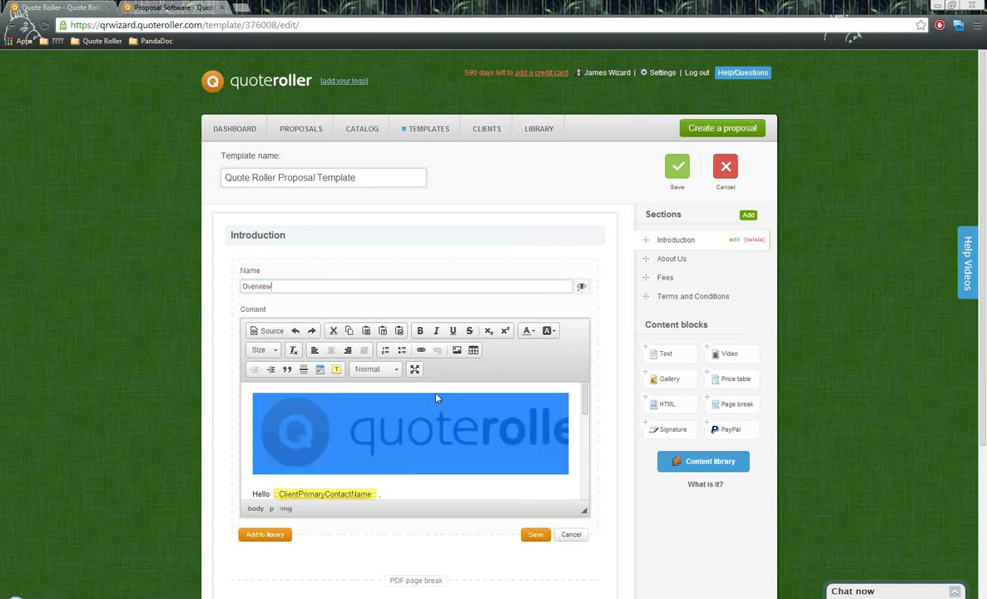
Highlight the opening sentence of the Overview text, from "The emergence of the Internet era" to the ClientCompany token
scroll(433, 416, "down", 1)
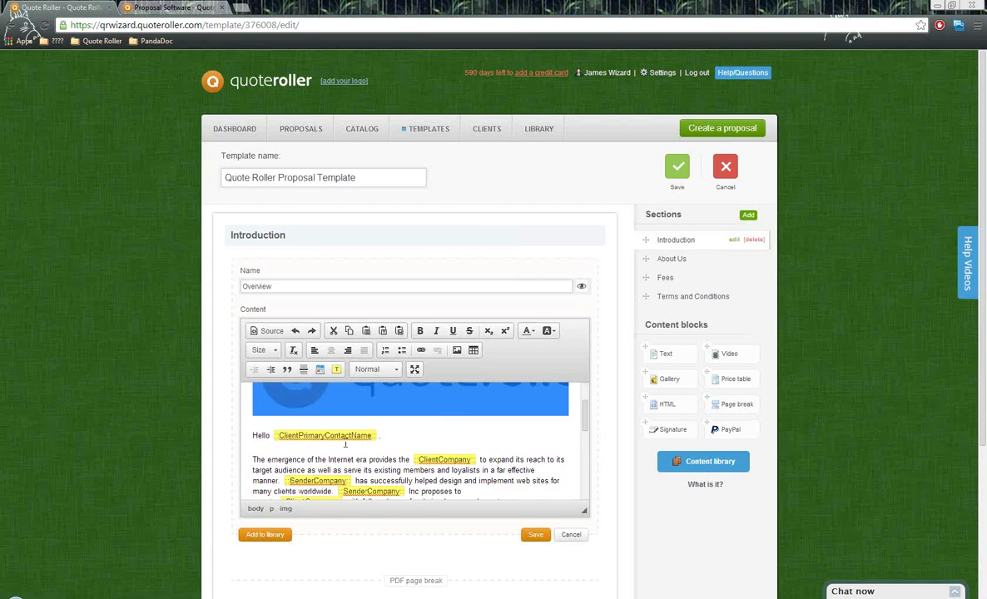
left_click_drag(252, 461, 411, 460)
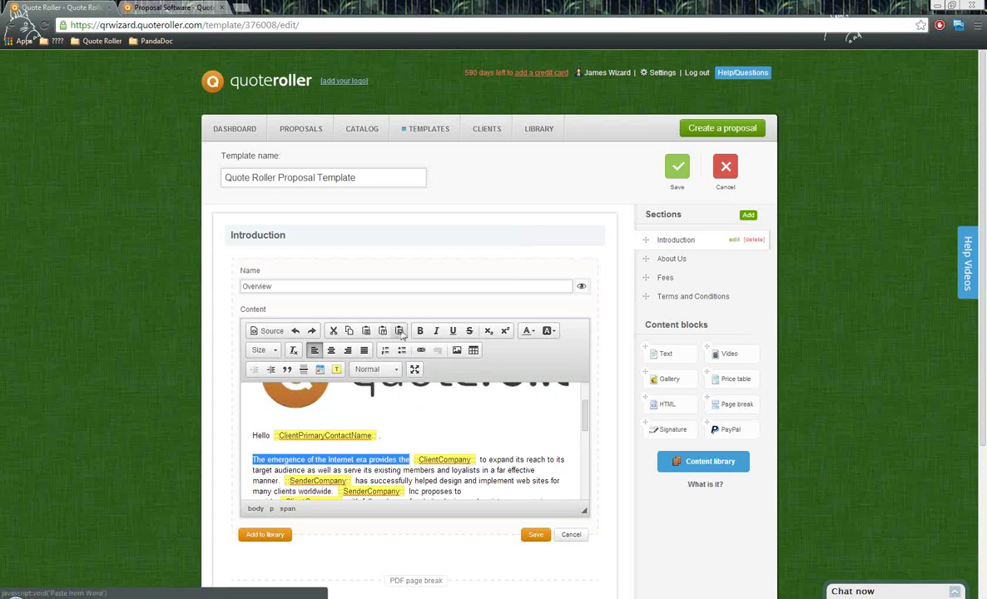
left_click(442, 434)
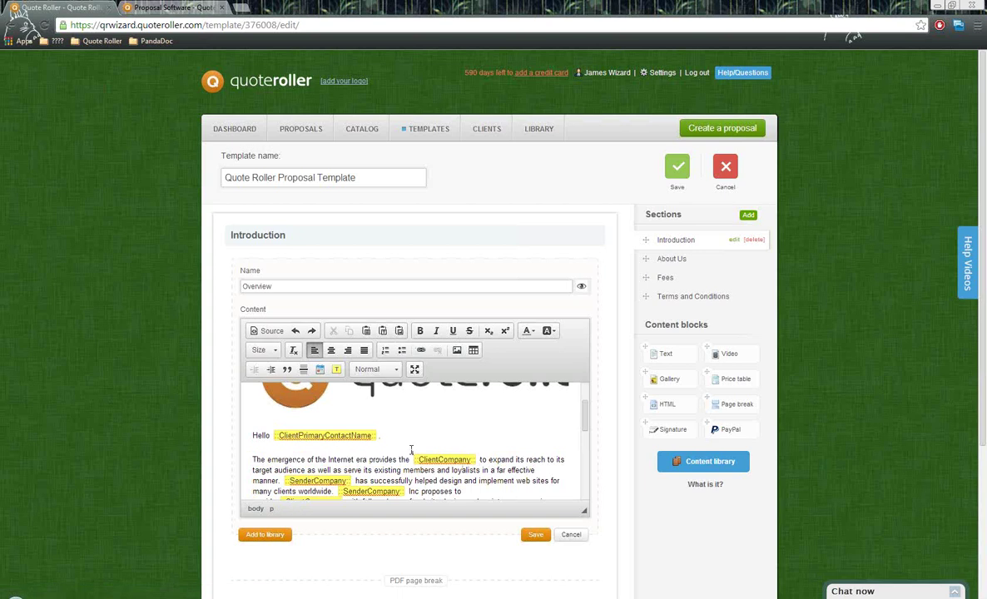
left_click_drag(247, 460, 461, 457)
Look through the template tokens available for the sender, client, pricing and proposal
left_click(337, 369)
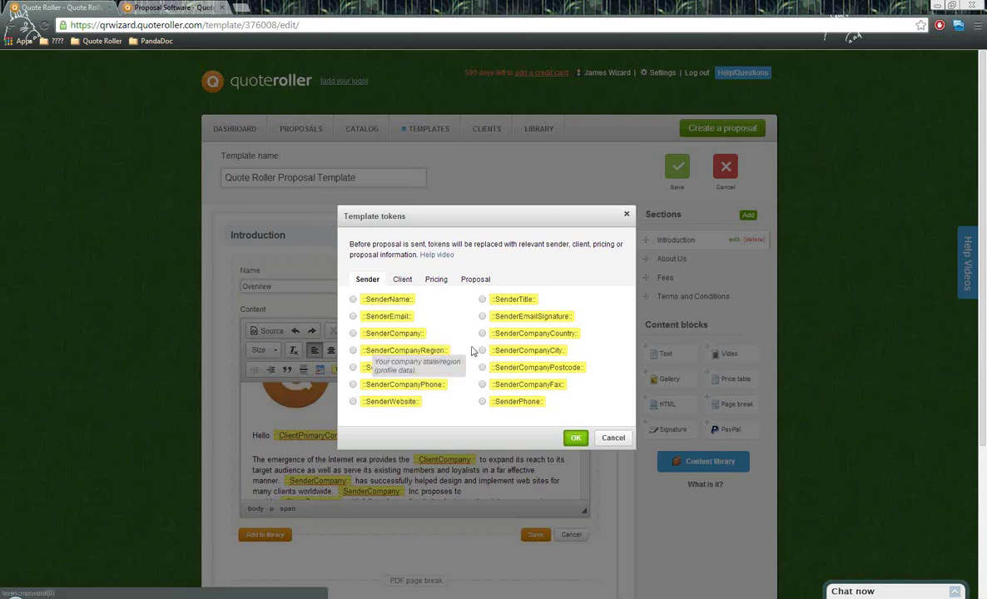
left_click(402, 279)
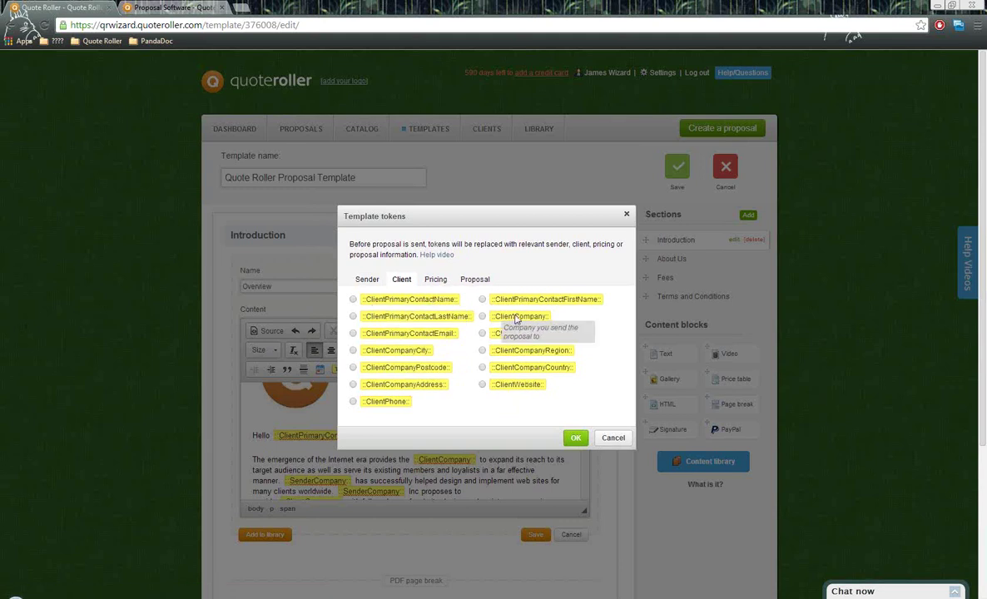
left_click(436, 280)
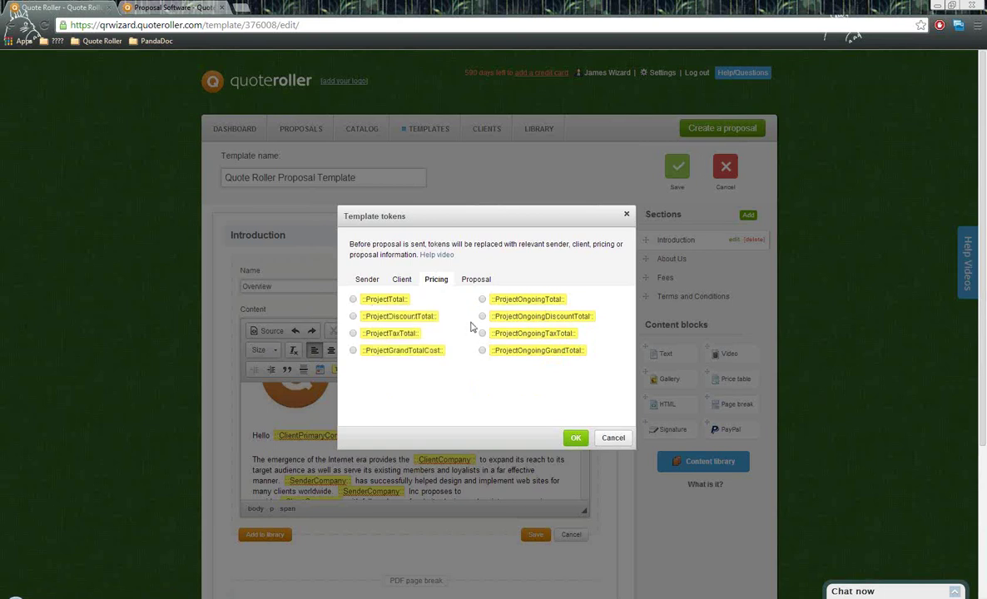
left_click(477, 283)
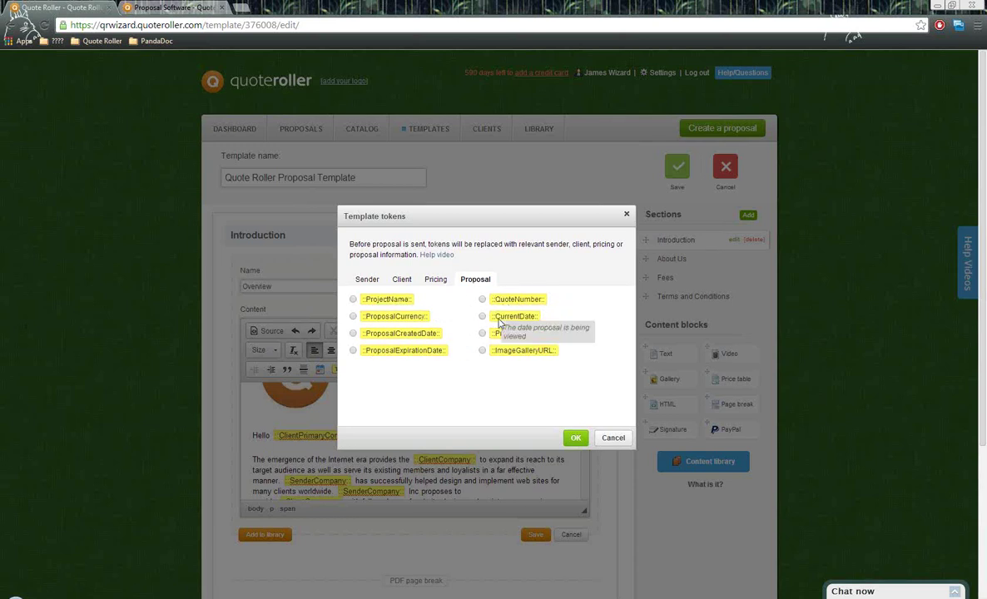
Close the template tokens without inserting one, select the logo image in the Overview content, and place the cursor in the greeting line below it
left_click(612, 438)
scroll(428, 445, "down", 1)
scroll(425, 412, "up", 1)
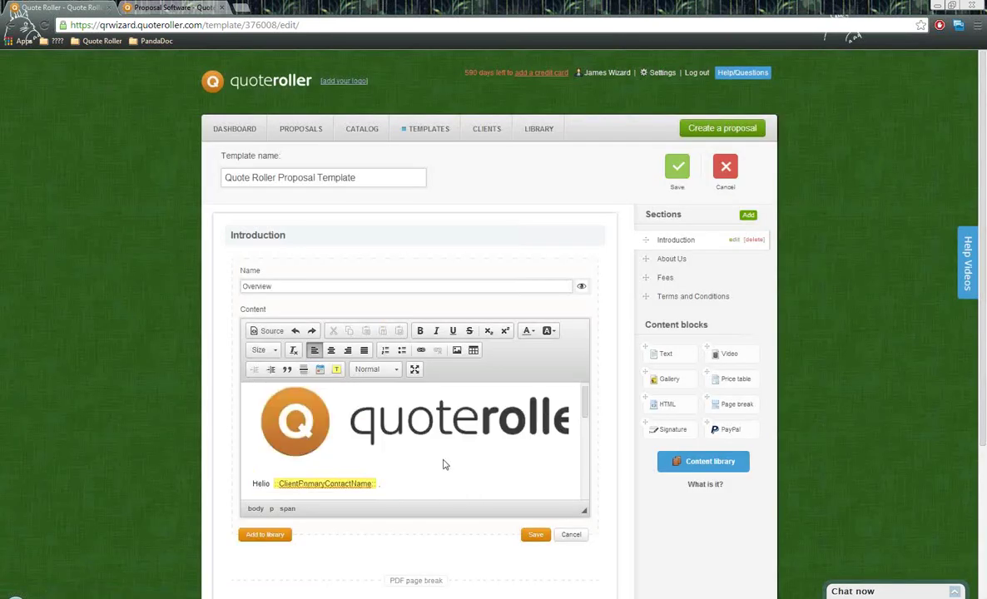
scroll(443, 462, "down", 1)
scroll(443, 457, "up", 2)
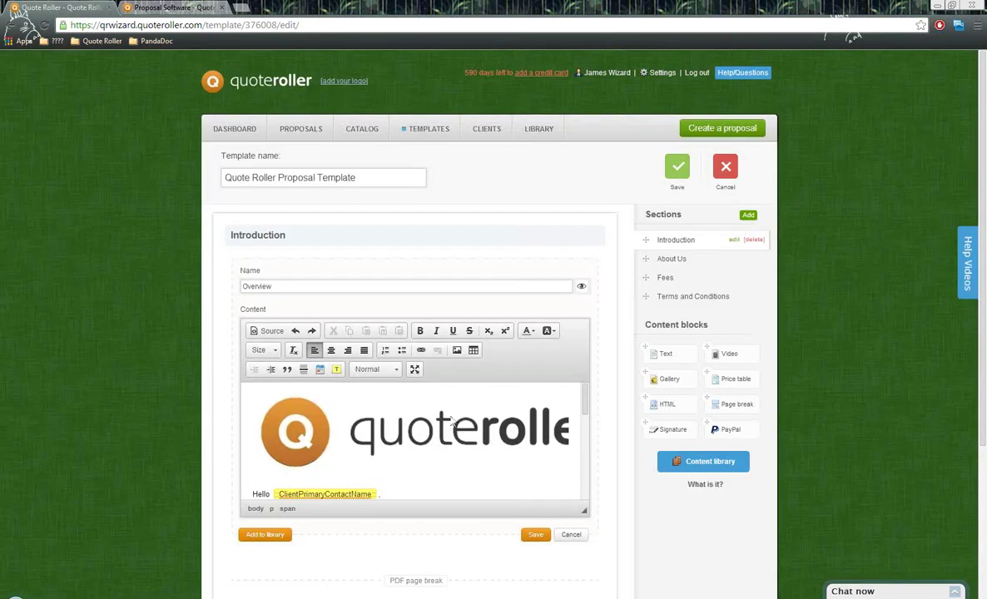
left_click(453, 425)
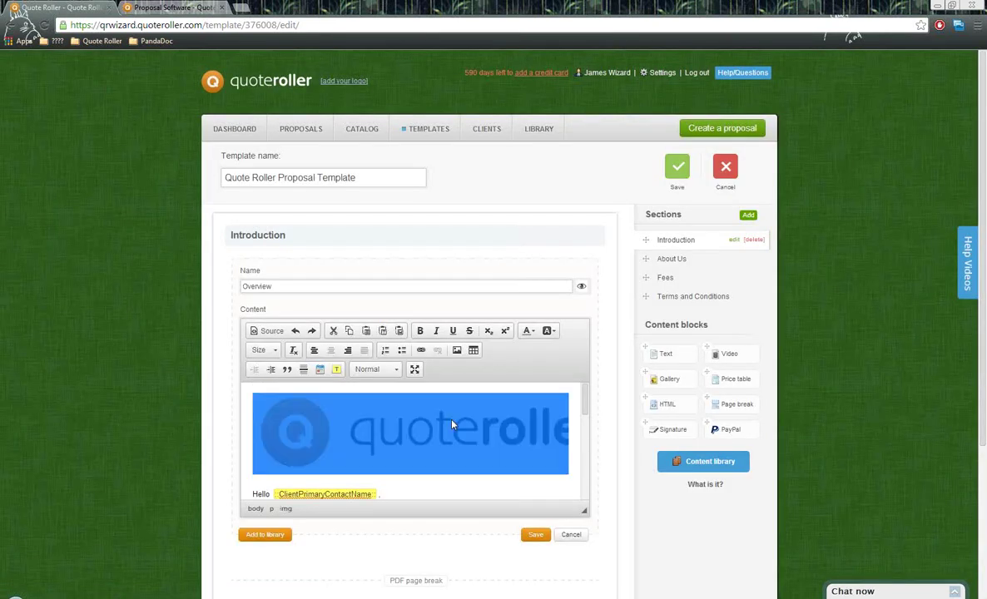
left_click(435, 478)
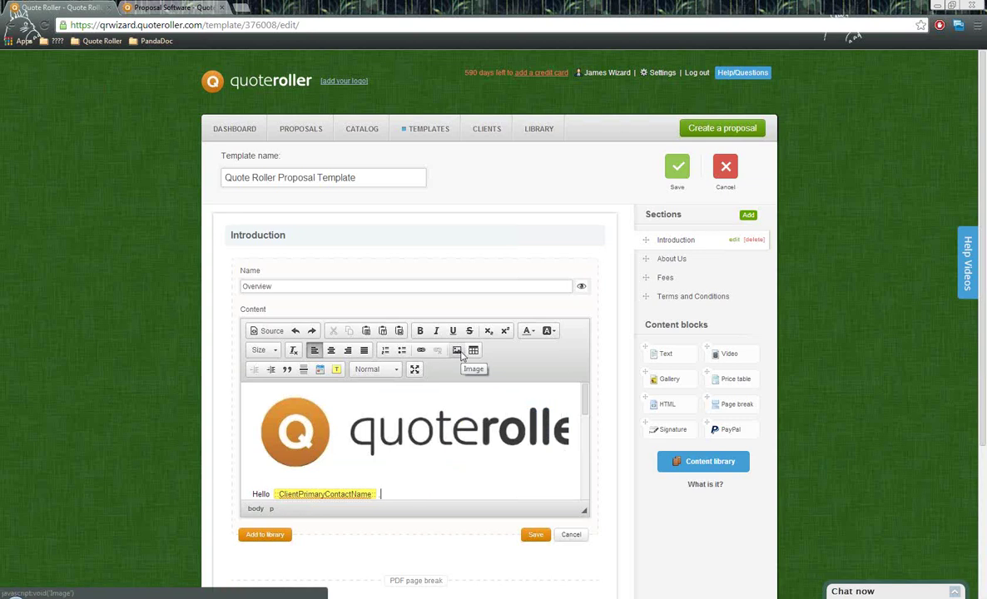
Highlight the subscription plan price table in the Overview content and place the cursor in the Basic - Annual price cell
scroll(433, 424, "down", 6)
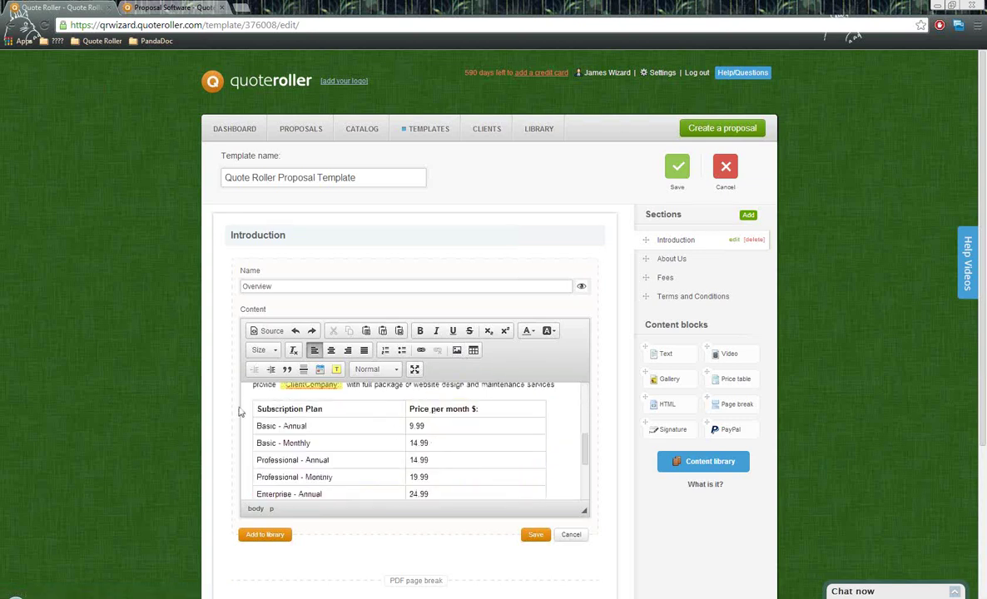
left_click_drag(258, 408, 468, 479)
left_click(463, 427)
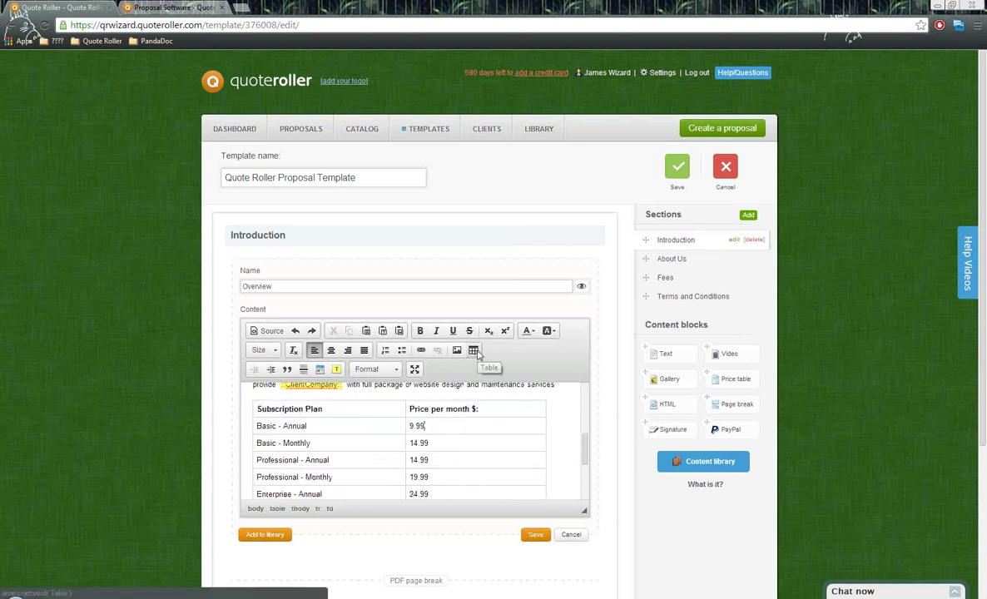
Highlight the "click here" link below the Overview price table, and close the block without saving
scroll(460, 419, "down", 3)
left_click_drag(400, 429, 360, 431)
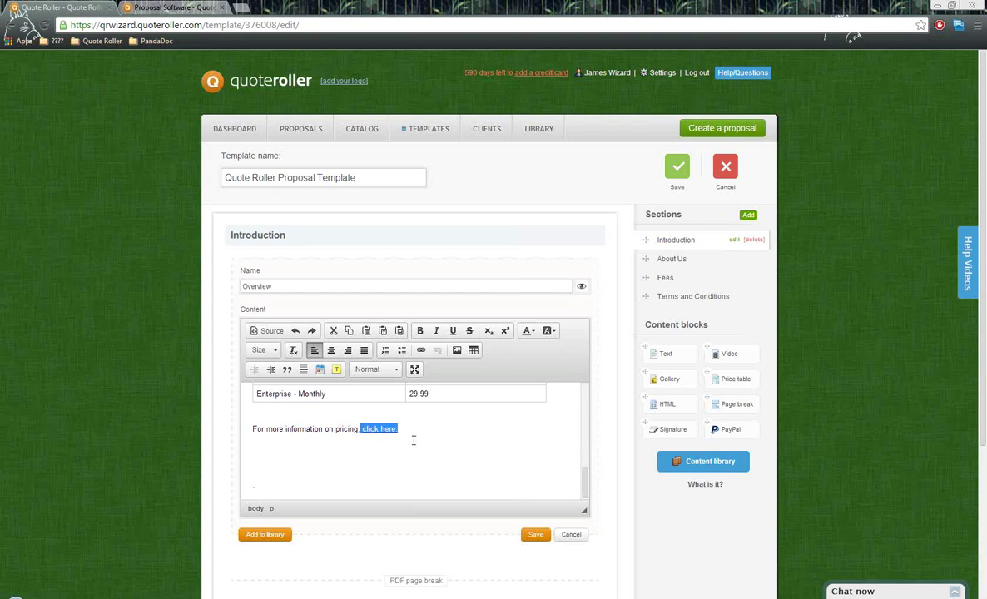
left_click_drag(406, 429, 368, 425)
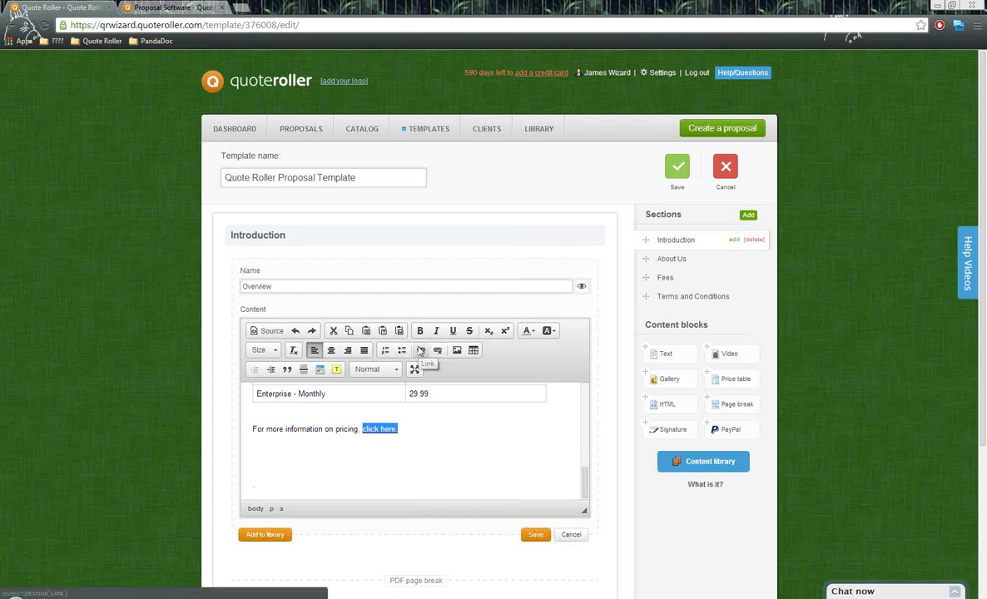
left_click(434, 433)
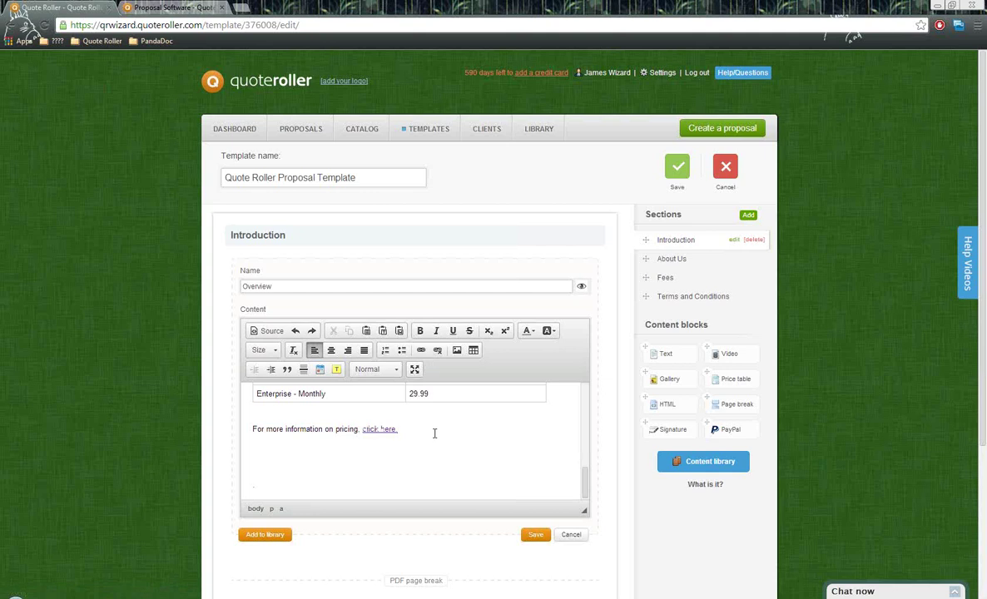
scroll(434, 433, "up", 10)
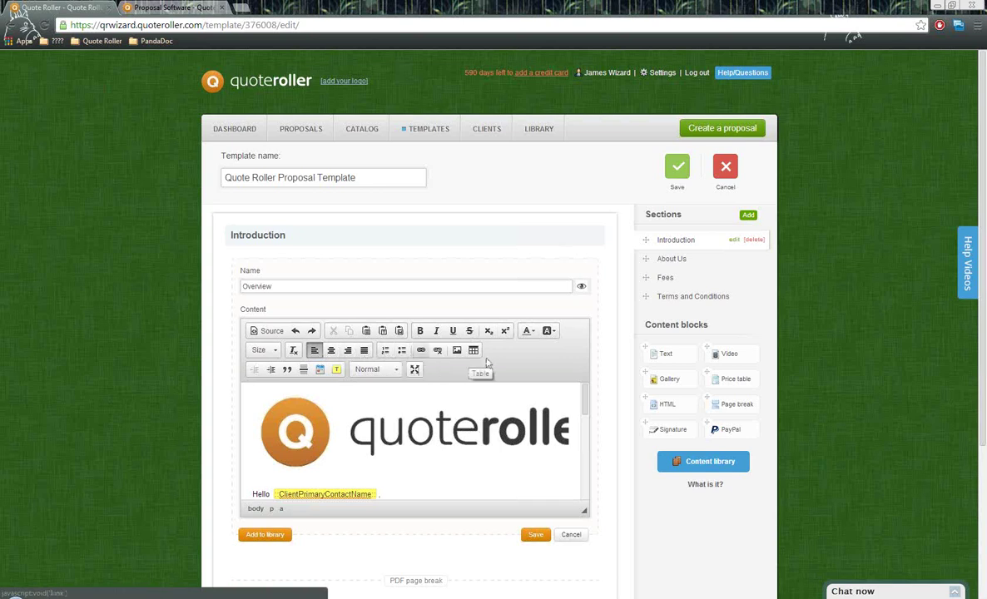
left_click(569, 534)
Open the About Us section's gallery block for editing, bring up the file picker for a new image, and cancel it
left_click(673, 260)
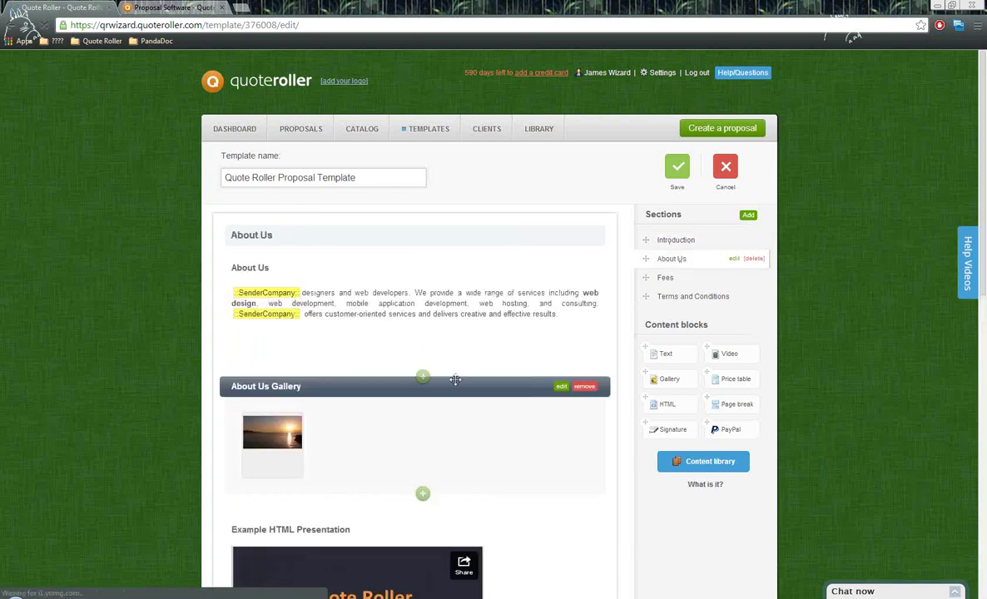
mouse_move(671, 382)
left_mouse_down()
mouse_move(379, 379)
mouse_move(626, 386)
mouse_move(671, 377)
left_mouse_up()
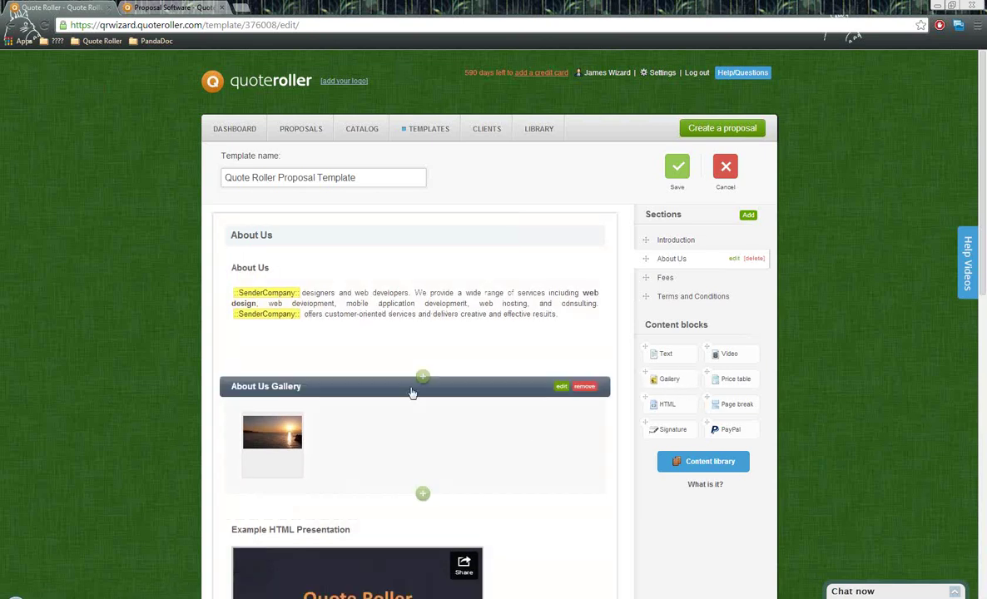
mouse_move(566, 396)
left_click(561, 387)
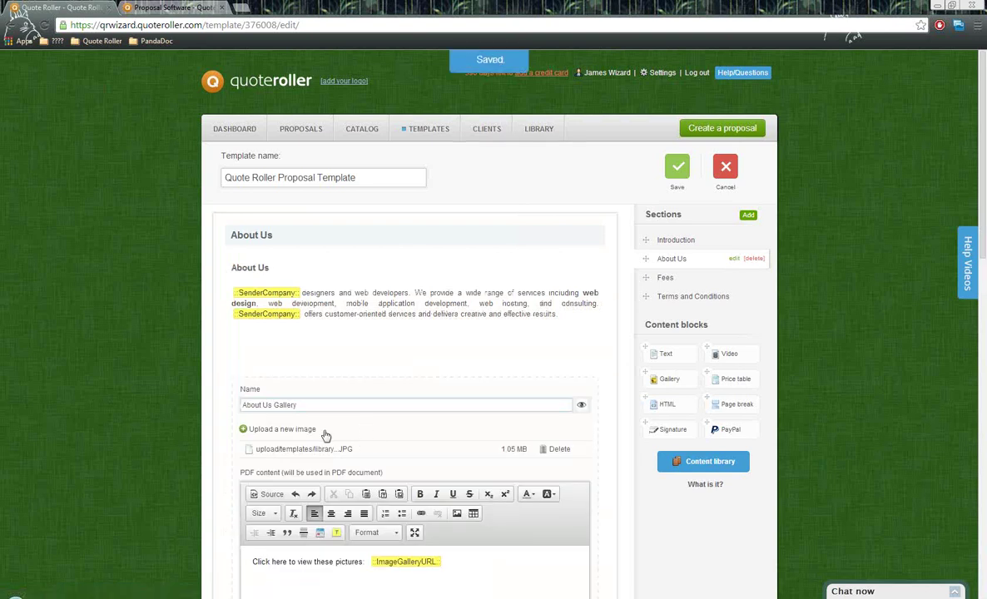
left_click(288, 430)
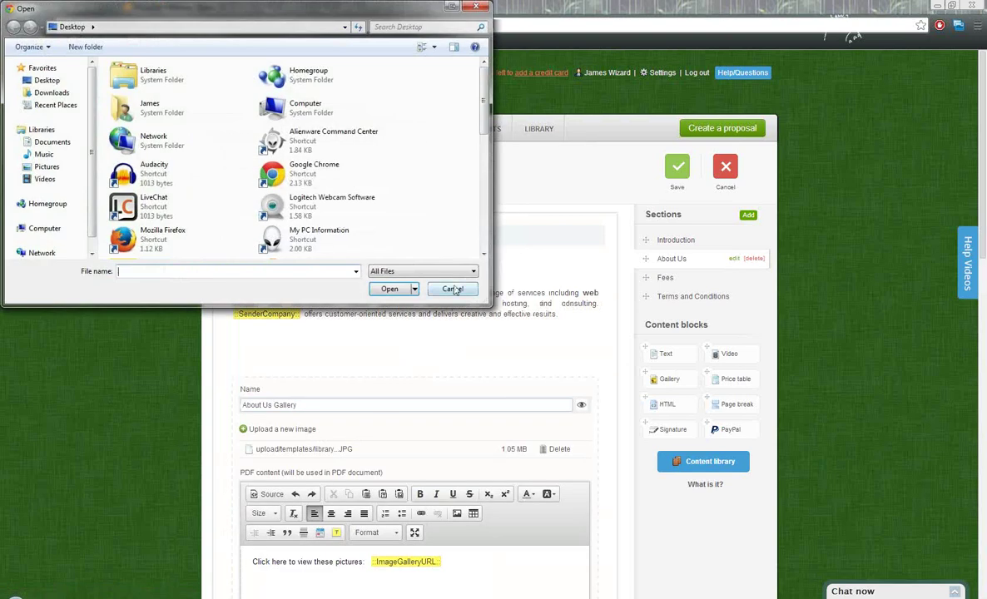
left_click(428, 280)
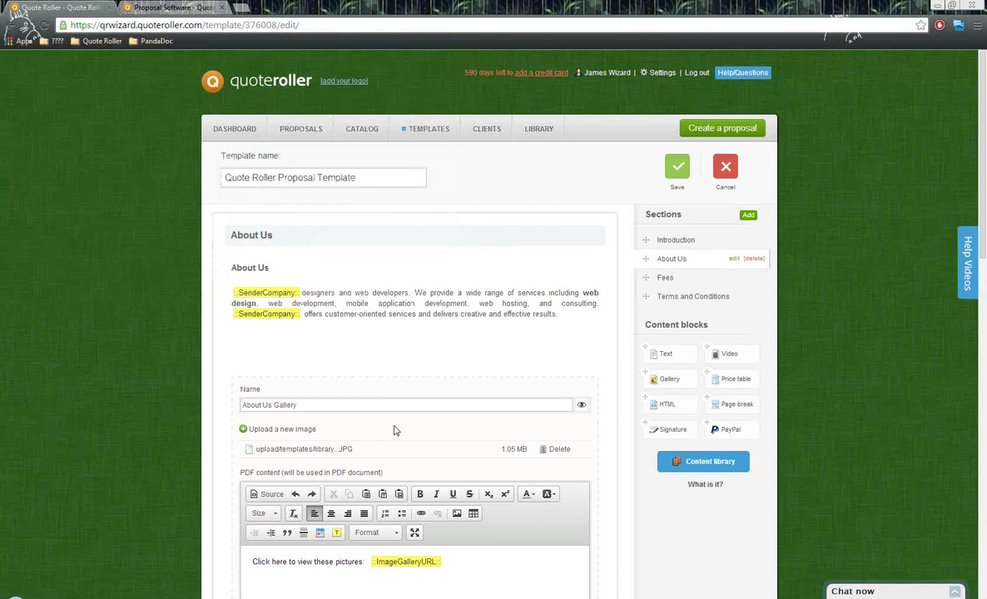
Review the PDF content of the About Us Gallery block and save the block
scroll(395, 429, "down", 1)
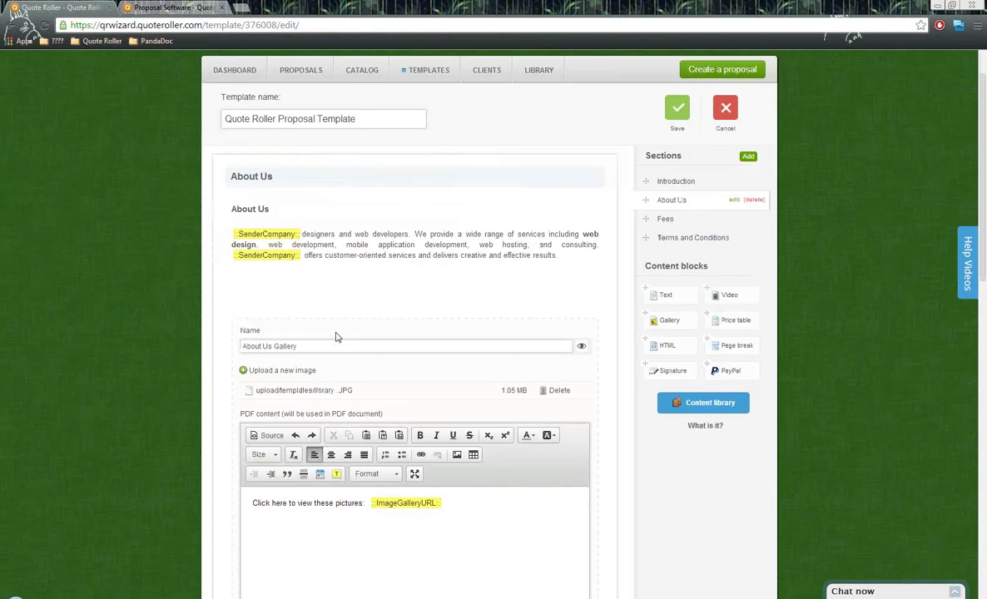
scroll(352, 368, "down", 2)
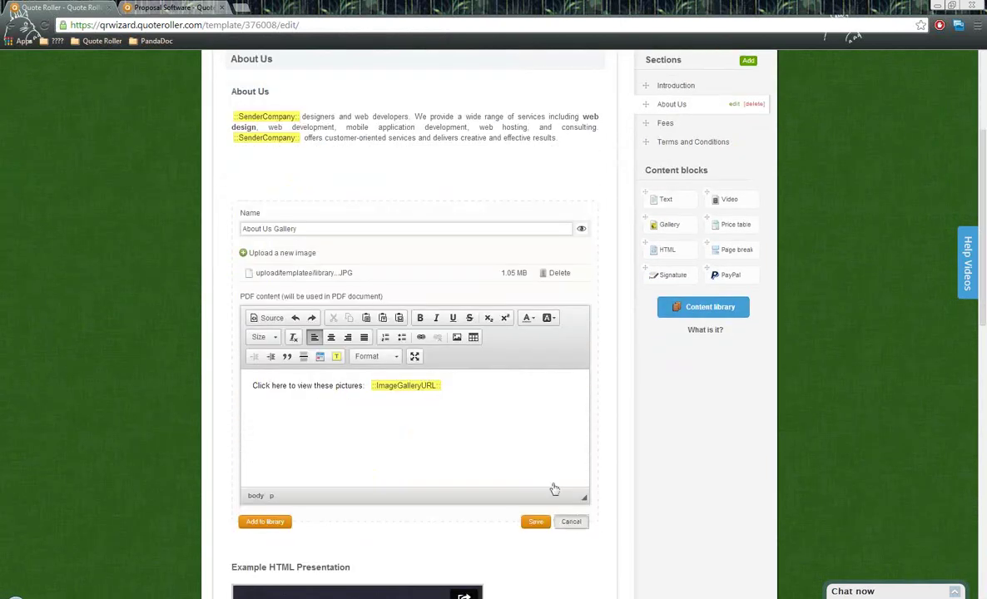
left_click(535, 521)
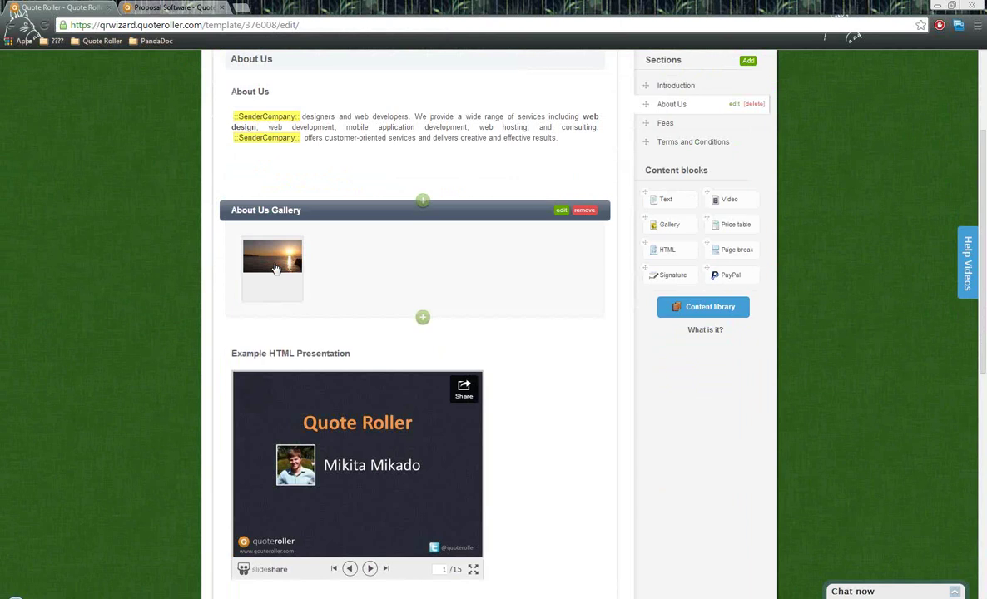
Reopen the About Us Gallery block, highlight its PDF content label, and close the block without saving
left_click(561, 209)
left_click(487, 386)
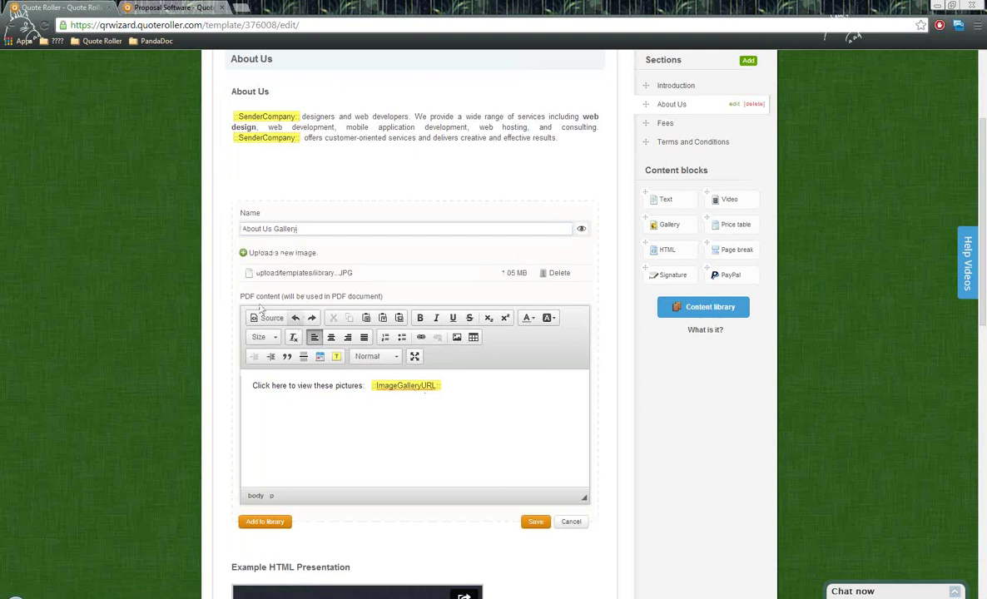
left_click_drag(241, 296, 493, 393)
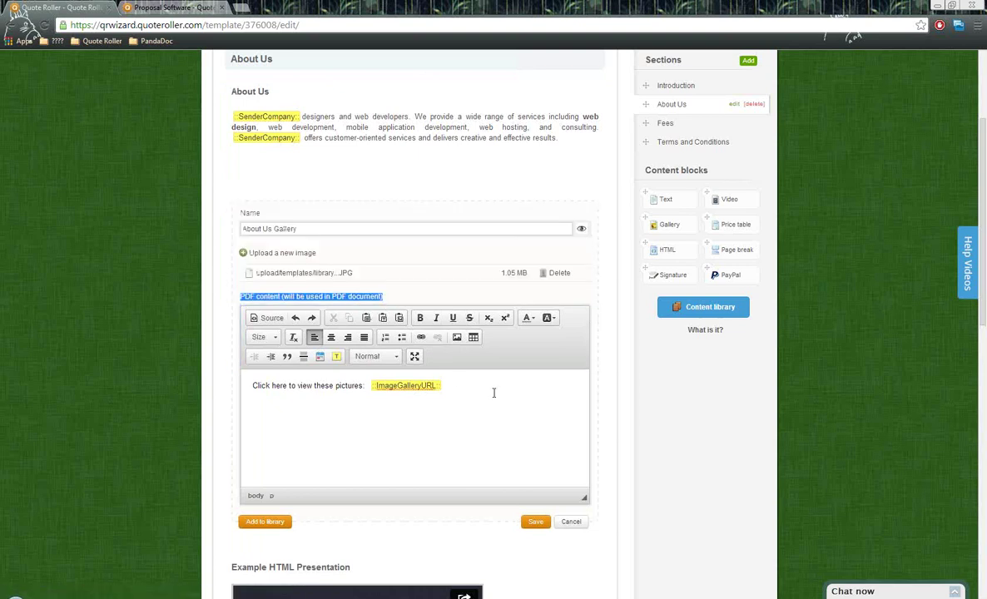
left_click(482, 392)
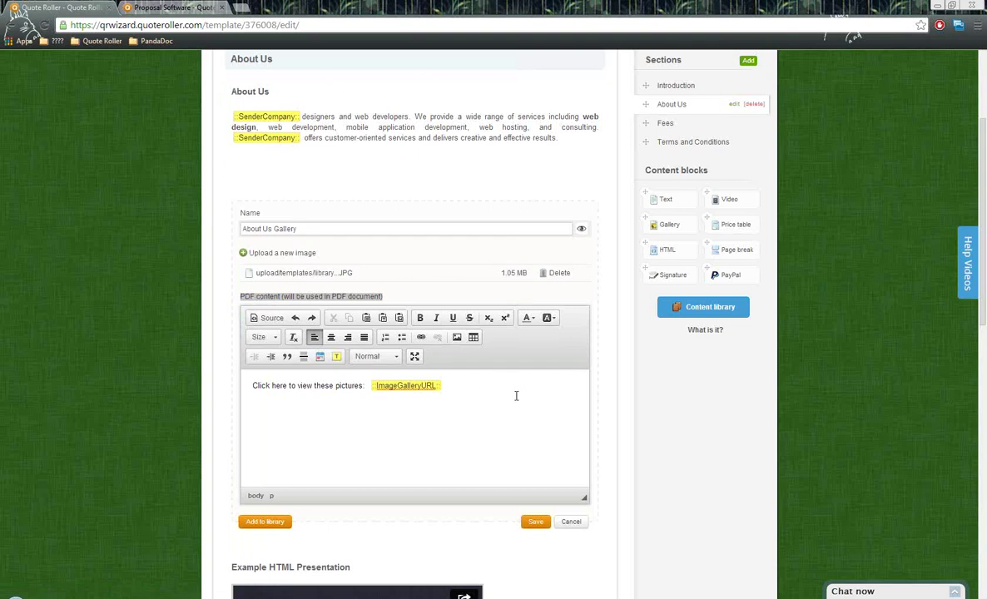
left_click(571, 522)
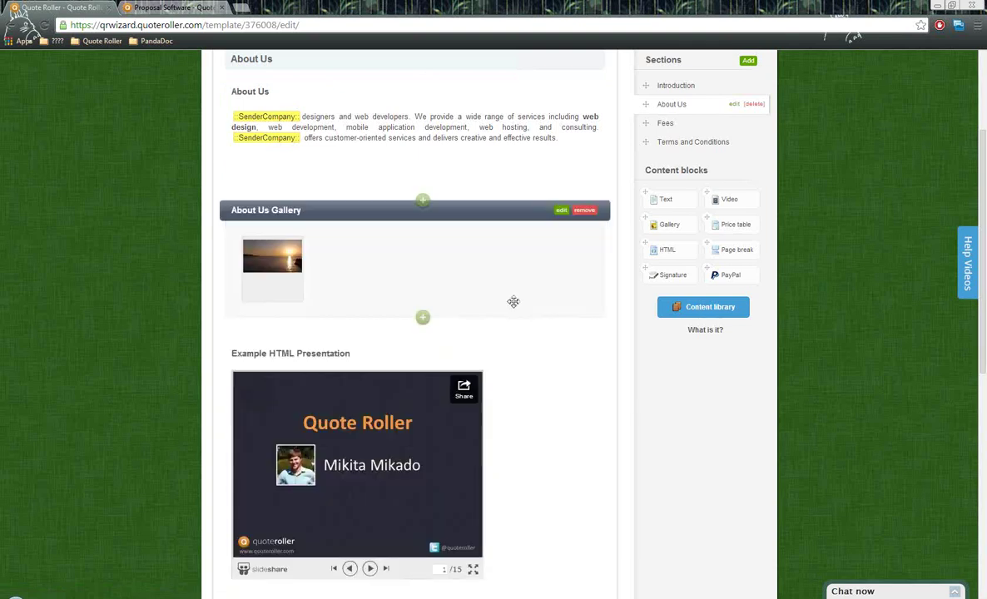
scroll(508, 333, "down", 2)
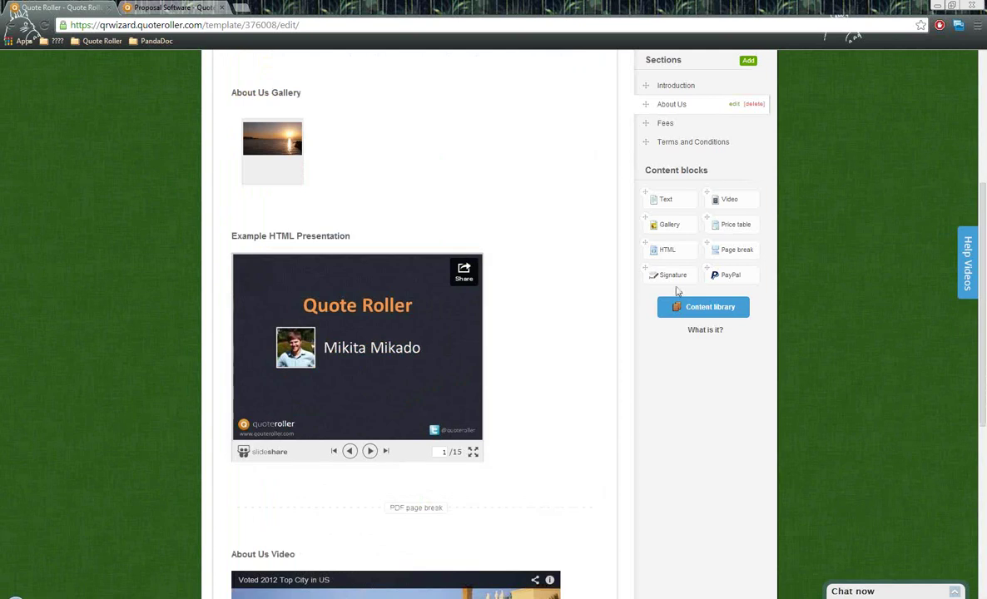
mouse_move(668, 250)
left_mouse_down()
mouse_move(641, 241)
mouse_move(443, 248)
mouse_move(619, 240)
mouse_move(670, 251)
left_mouse_up()
left_click(562, 235)
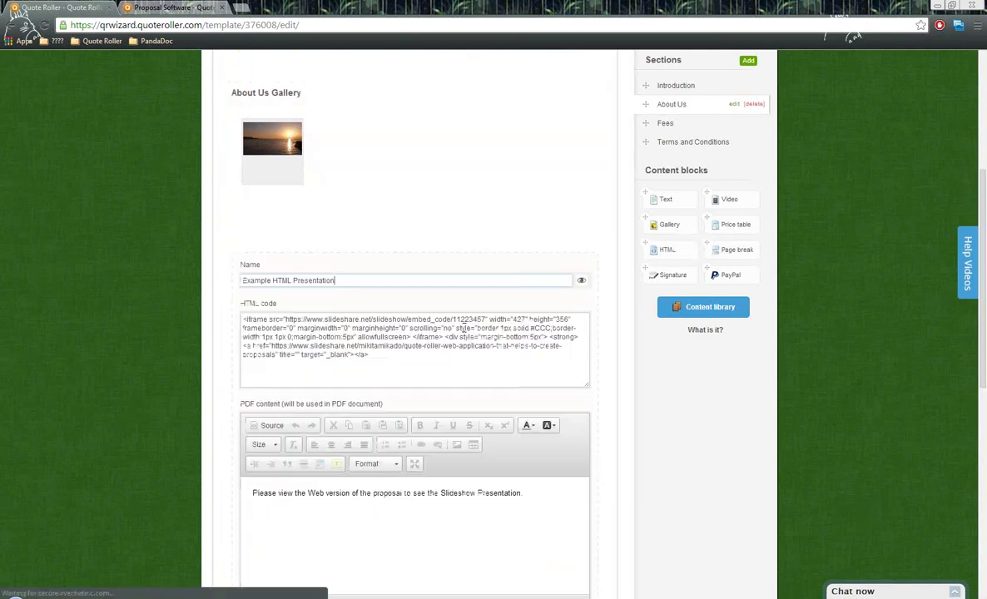
left_click(390, 355)
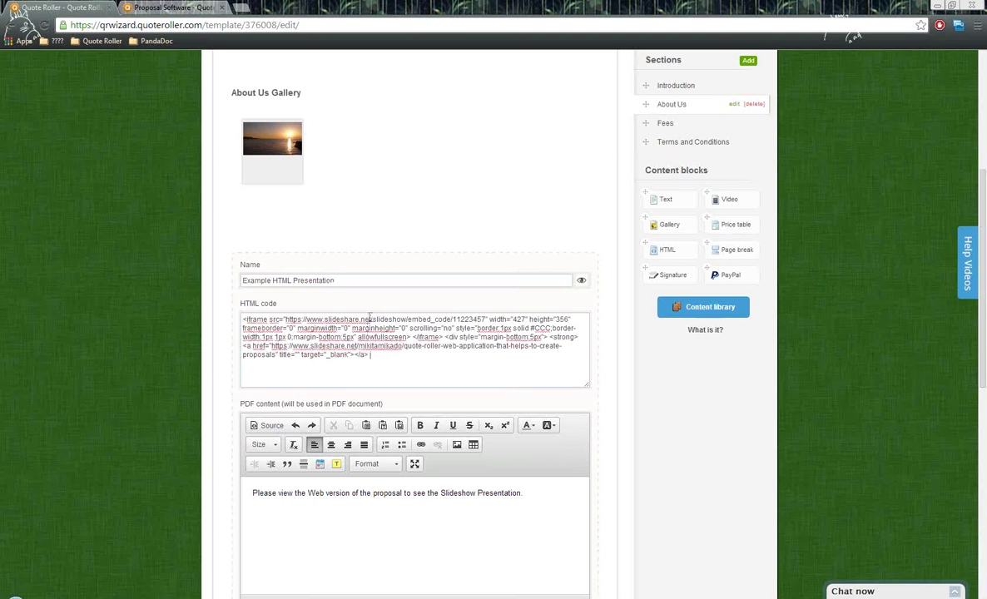
left_click_drag(371, 319, 304, 318)
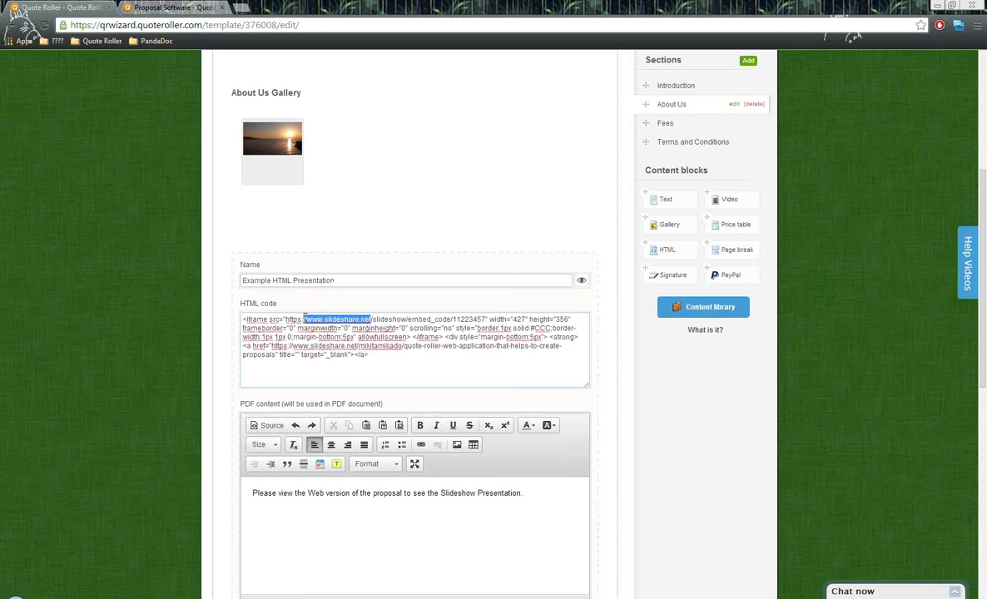
left_click(412, 361)
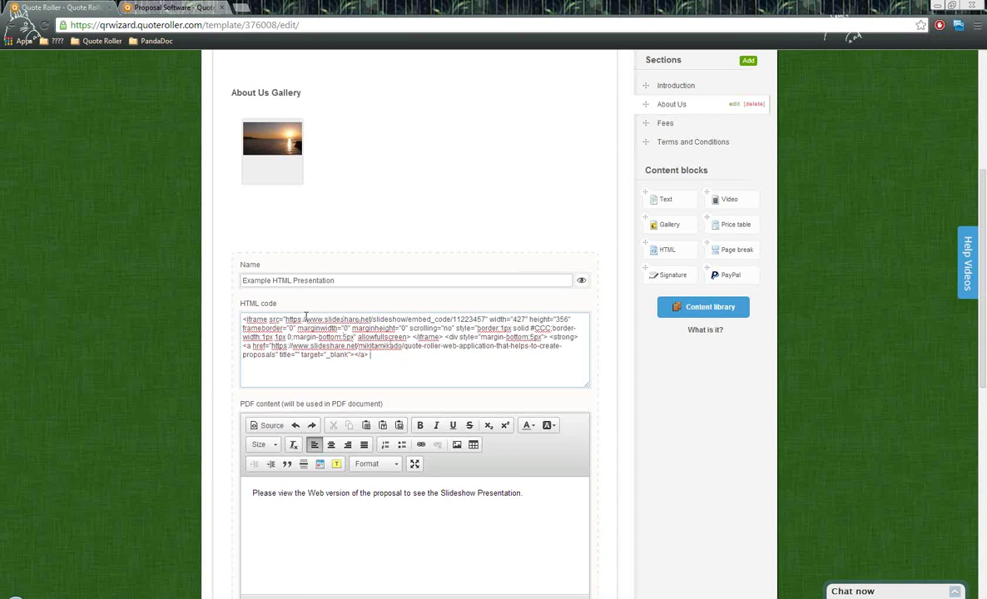
left_click_drag(305, 319, 374, 319)
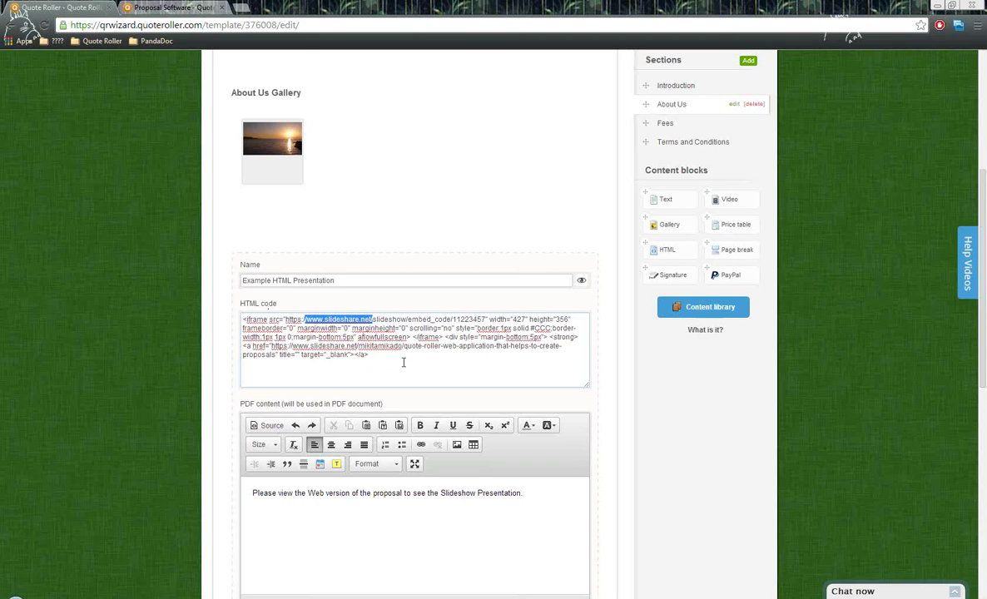
Close the HTML presentation block without saving, and move its embedded slideshow one slide forward and back
scroll(583, 449, "down", 2)
left_click(571, 509)
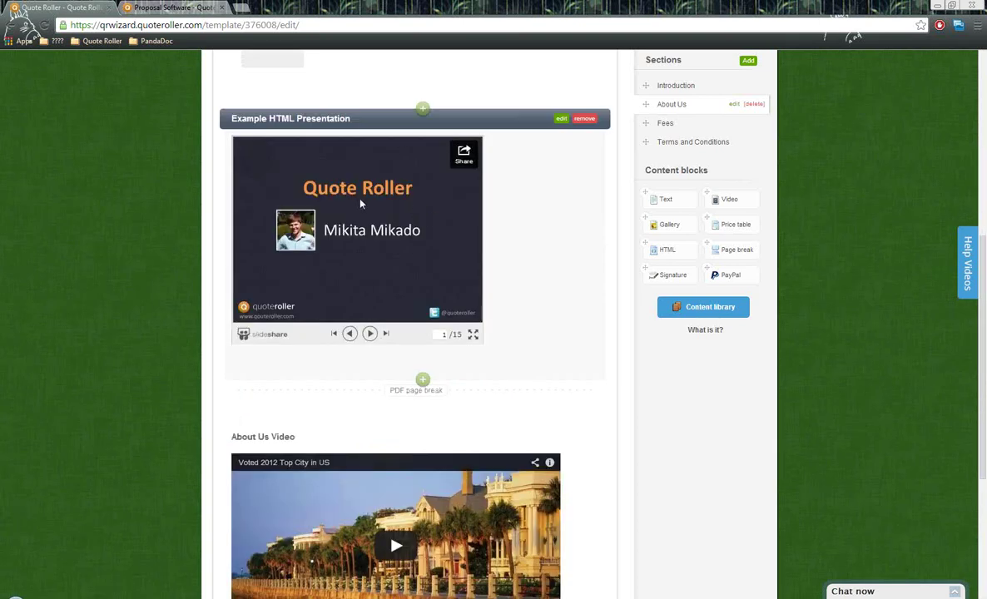
left_click(369, 333)
left_click(350, 333)
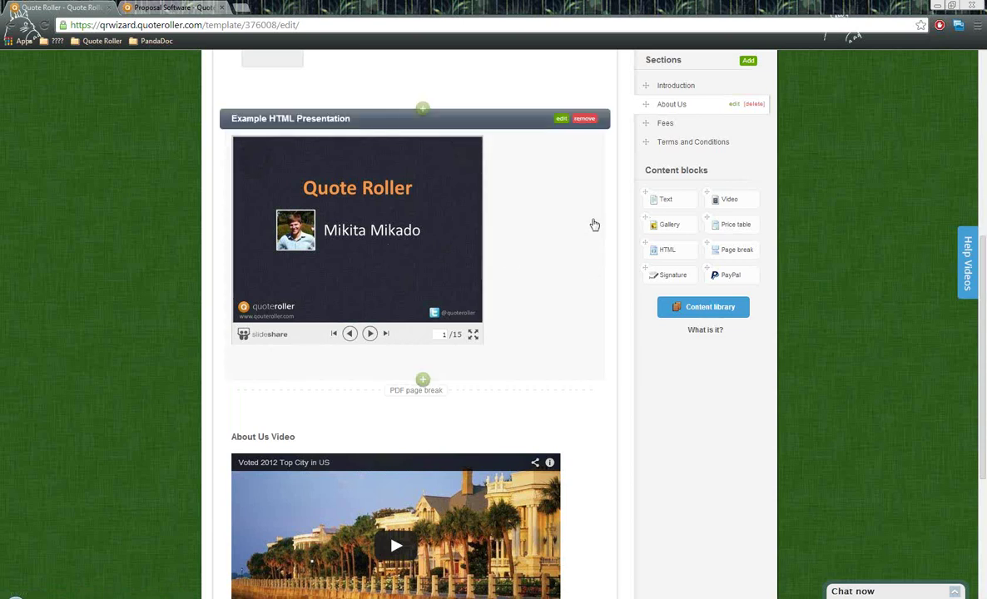
Open the About Us Video block for editing and highlight its entire YouTube embed code
scroll(590, 222, "down", 2)
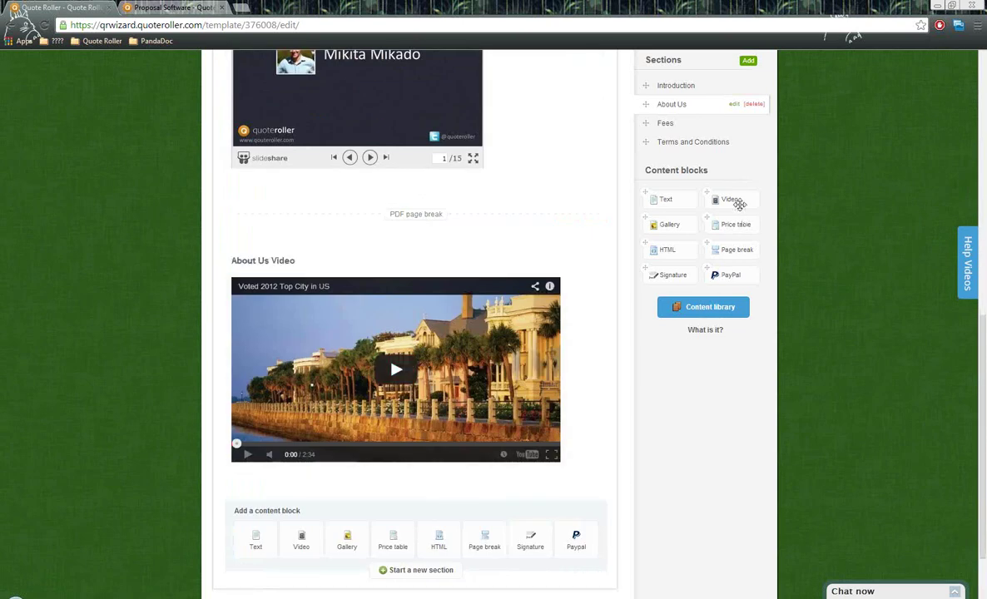
mouse_move(739, 202)
left_mouse_down()
mouse_move(599, 263)
mouse_move(753, 200)
left_mouse_up()
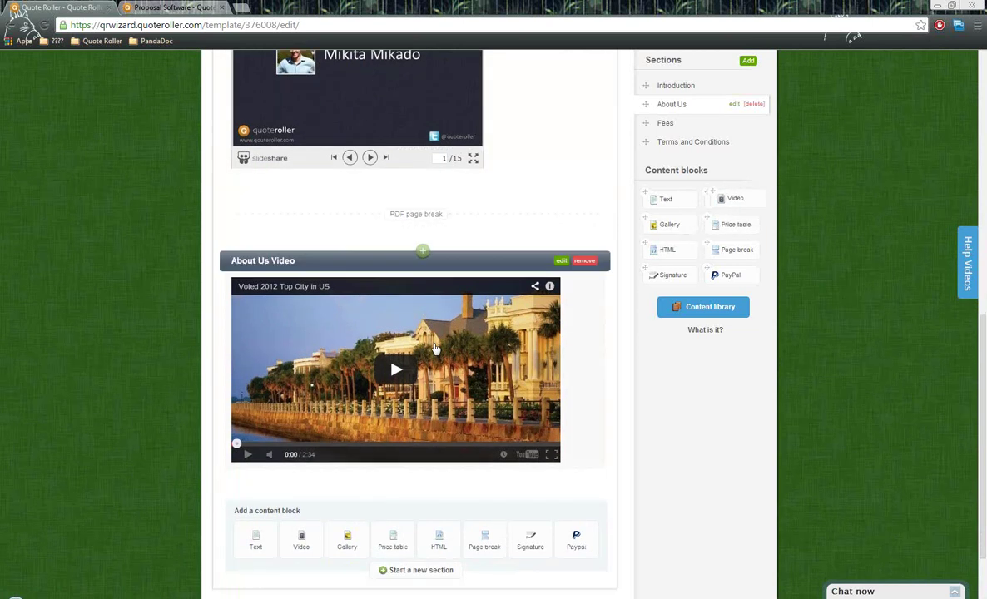
left_click(562, 261)
triple_click(280, 336)
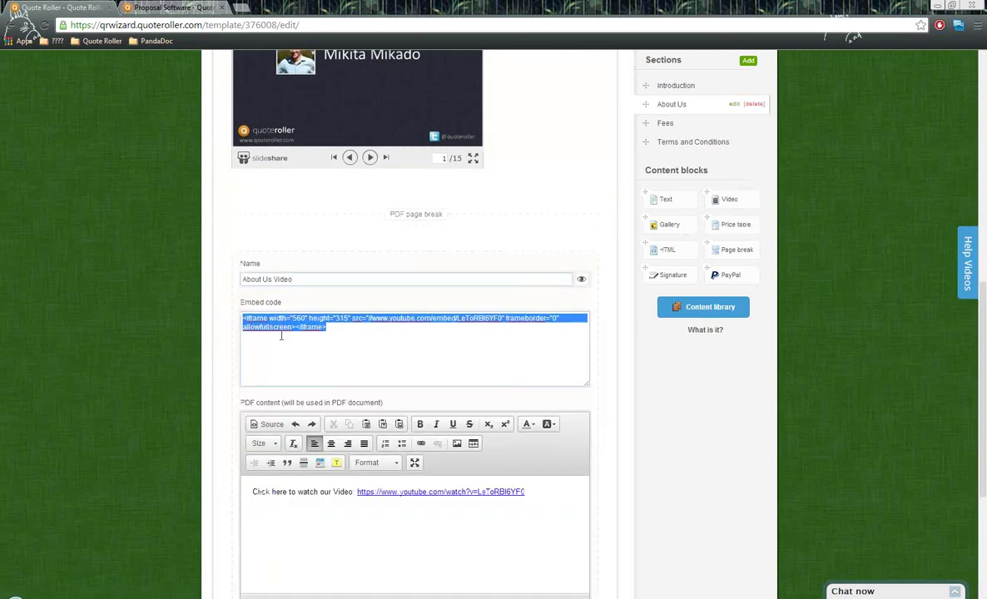
left_click(313, 275)
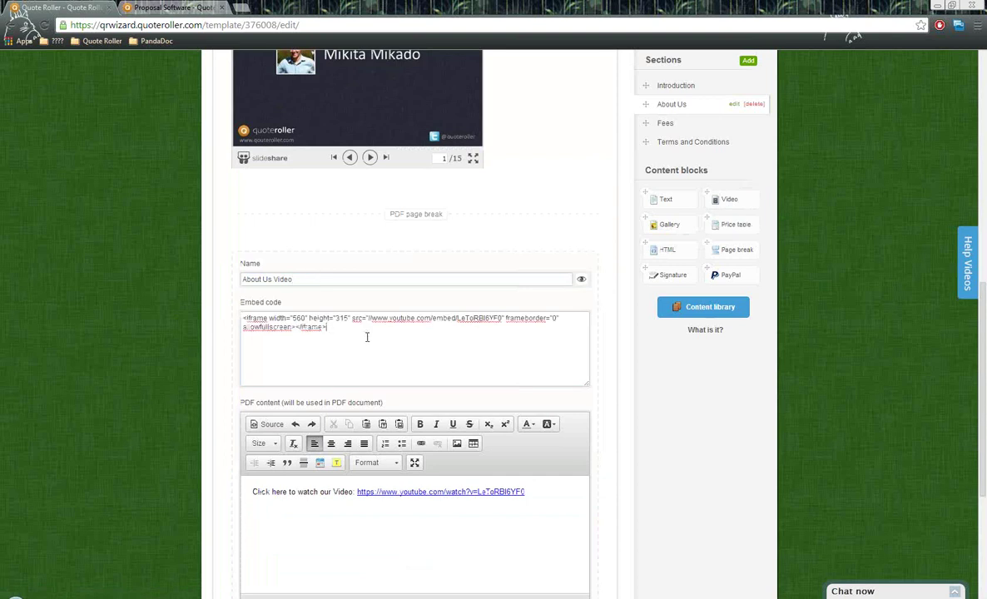
left_click_drag(366, 336, 188, 297)
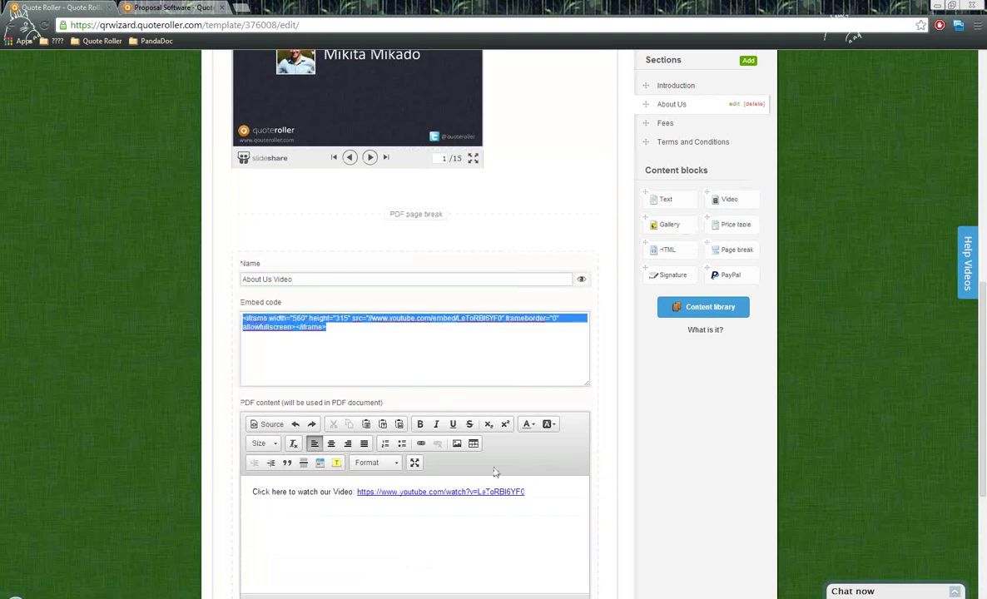
Close the About Us Video block without saving and open the template's Fees section
scroll(648, 490, "down", 1)
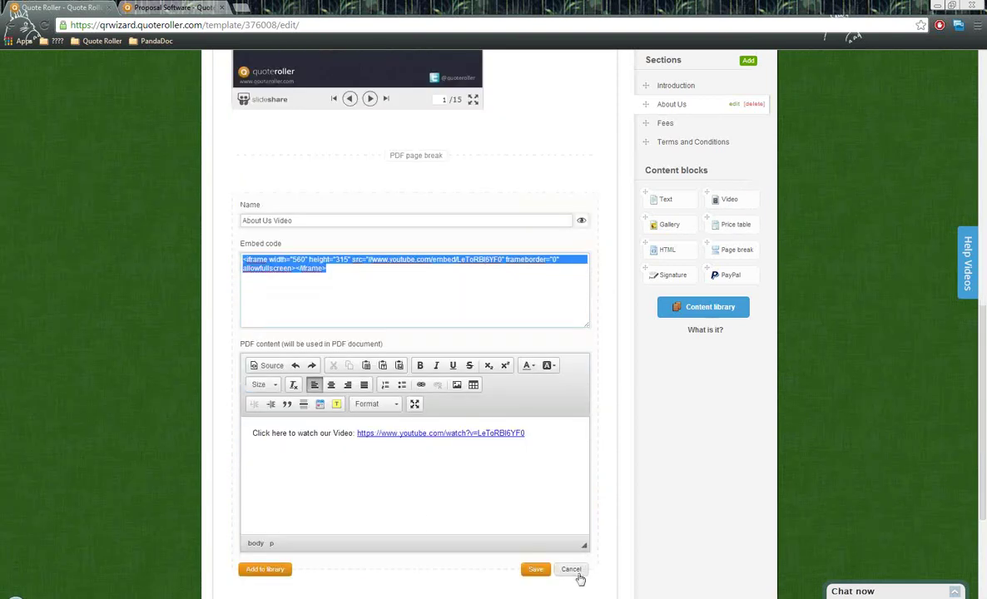
left_click(574, 572)
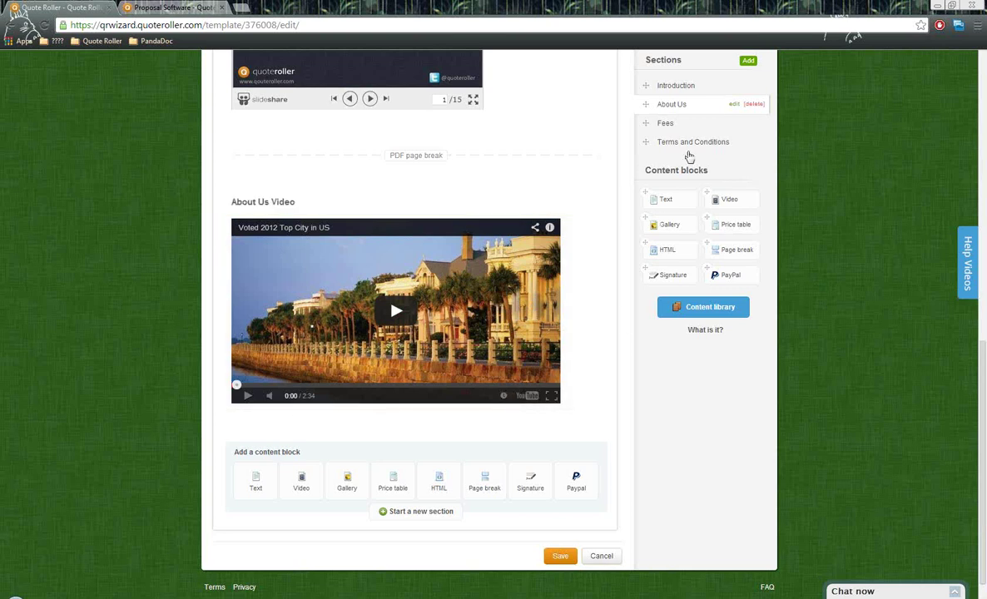
left_click(666, 123)
scroll(666, 175, "up", 2)
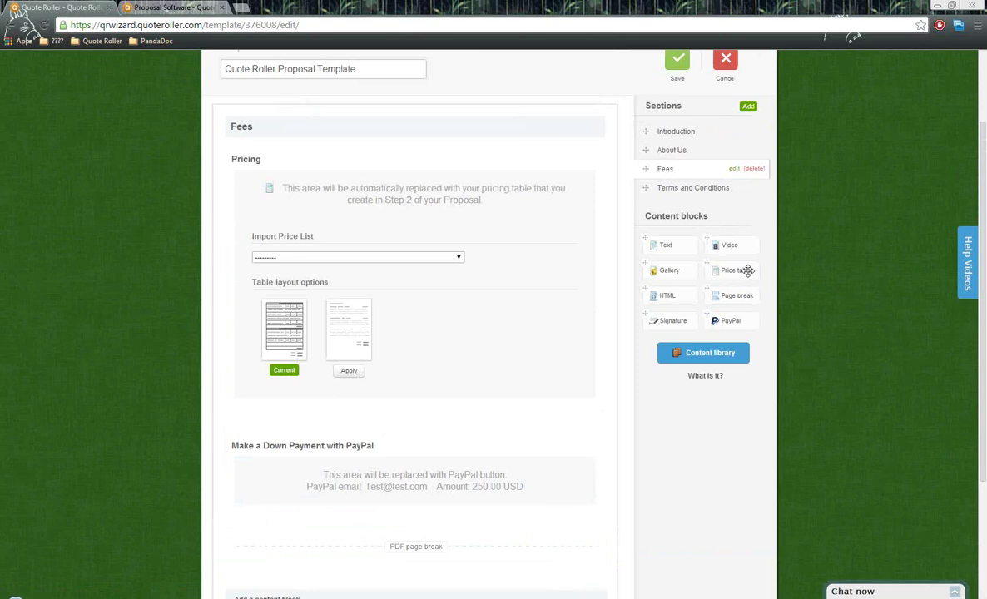
mouse_move(745, 272)
left_mouse_down()
mouse_move(452, 183)
mouse_move(435, 168)
mouse_move(604, 224)
mouse_move(701, 278)
mouse_move(743, 273)
left_mouse_up()
Preview the default and simple pricing table layouts at full size, closing each sample after viewing it
mouse_move(309, 214)
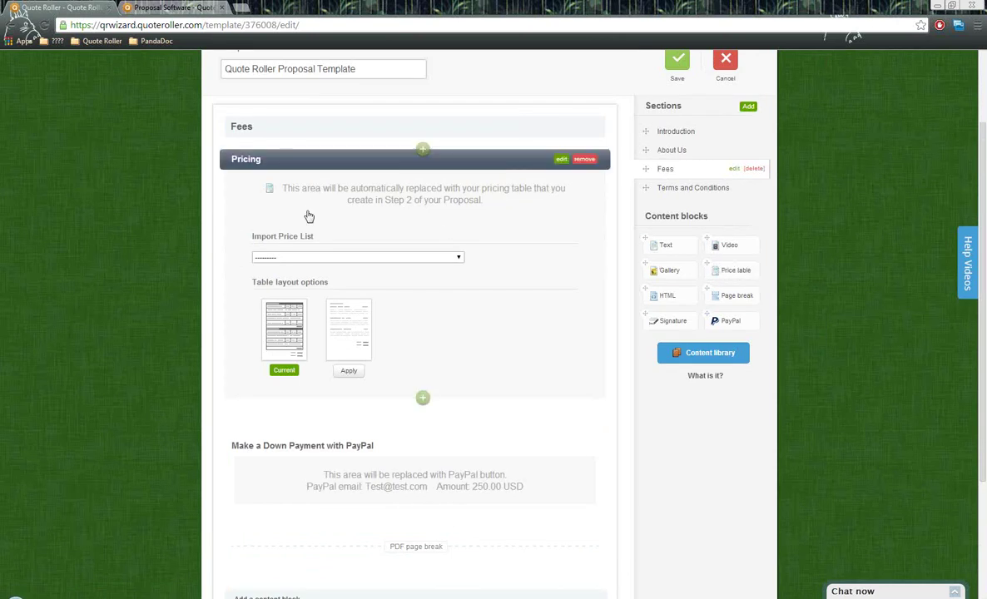
mouse_move(328, 316)
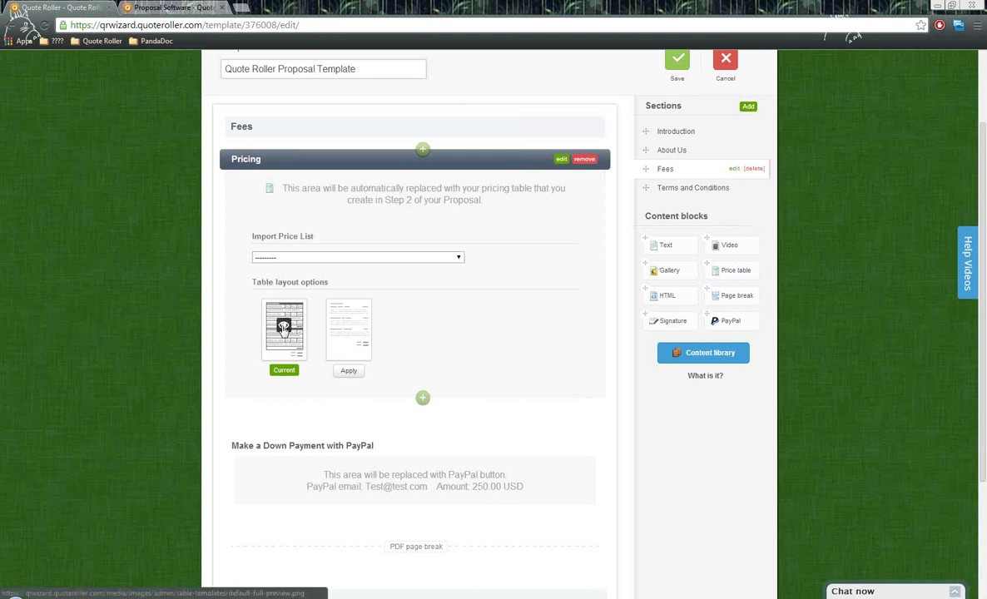
left_click(374, 340)
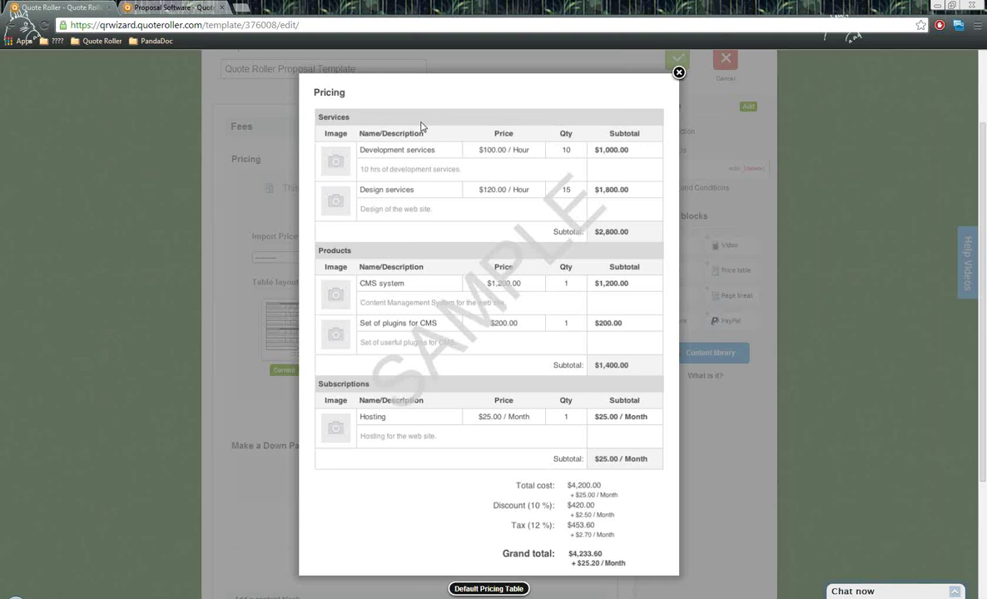
left_click(679, 73)
left_click(329, 310)
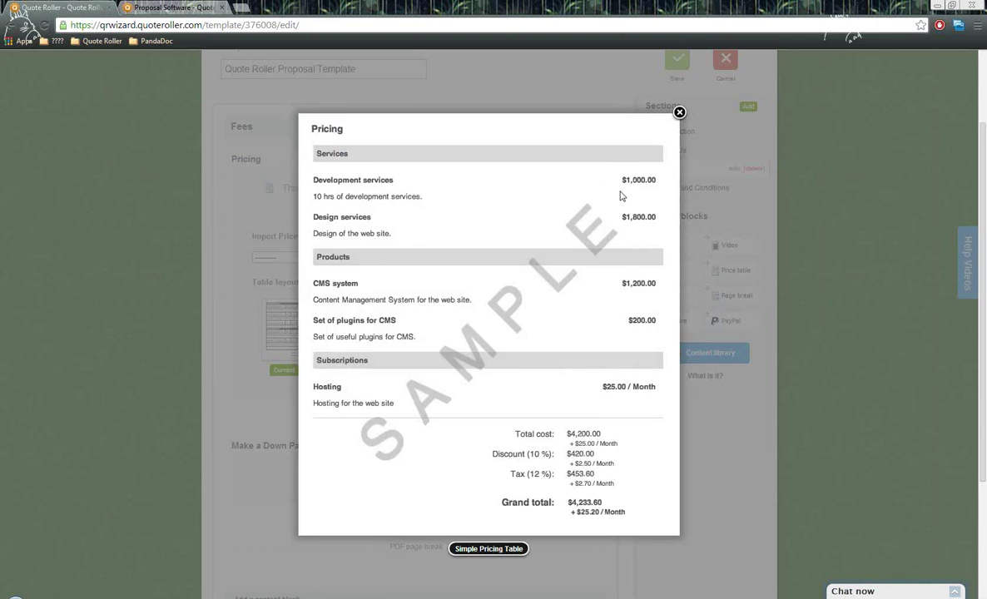
left_click(679, 112)
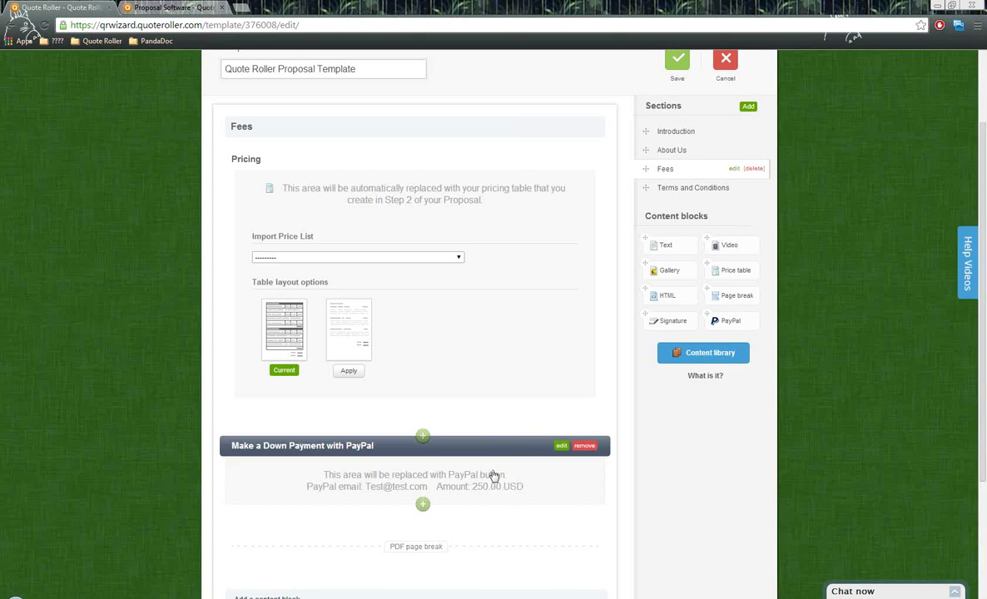
Open the Make a Down Payment with PayPal block for editing and highlight its name
mouse_move(731, 320)
left_mouse_down()
mouse_move(478, 431)
mouse_move(737, 314)
left_mouse_up()
scroll(466, 445, "down", 1)
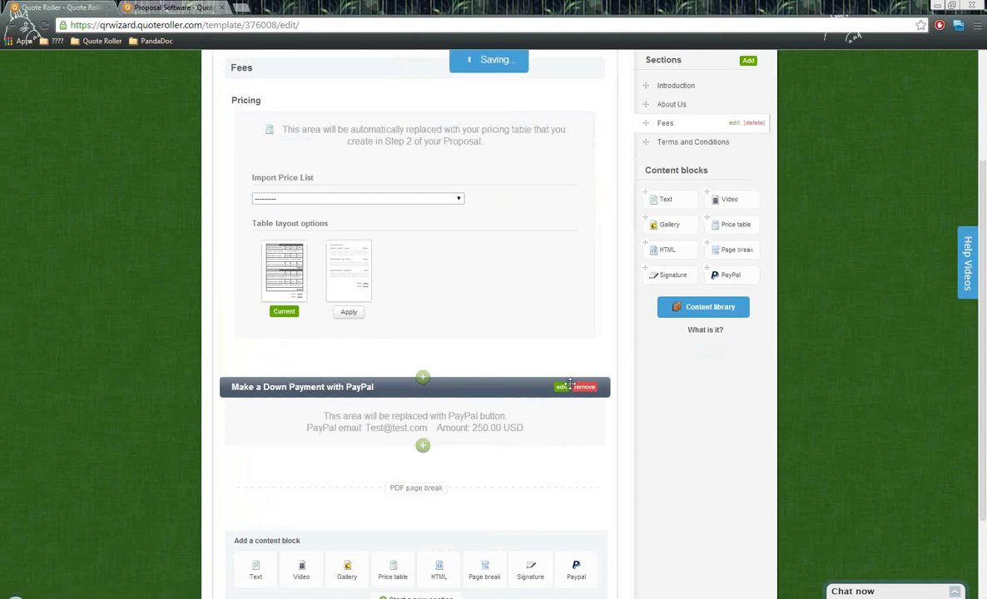
left_click(564, 387)
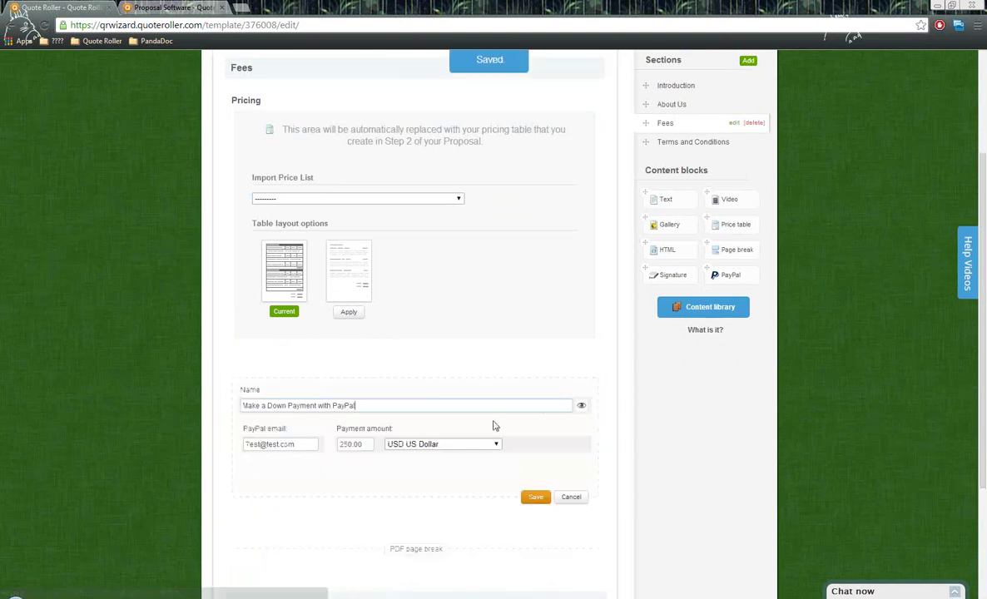
scroll(441, 424, "down", 1)
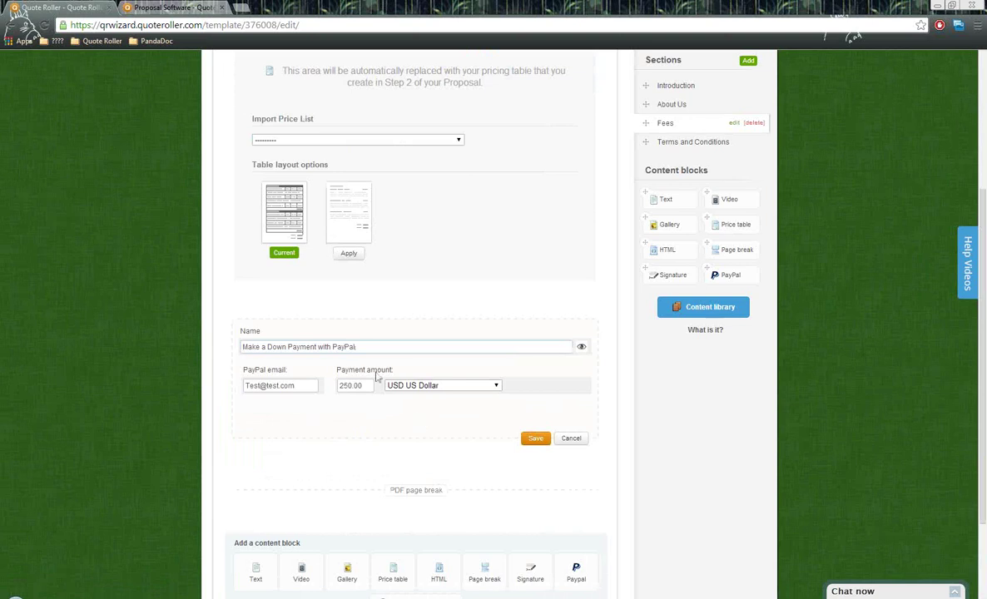
left_click_drag(390, 347, 165, 340)
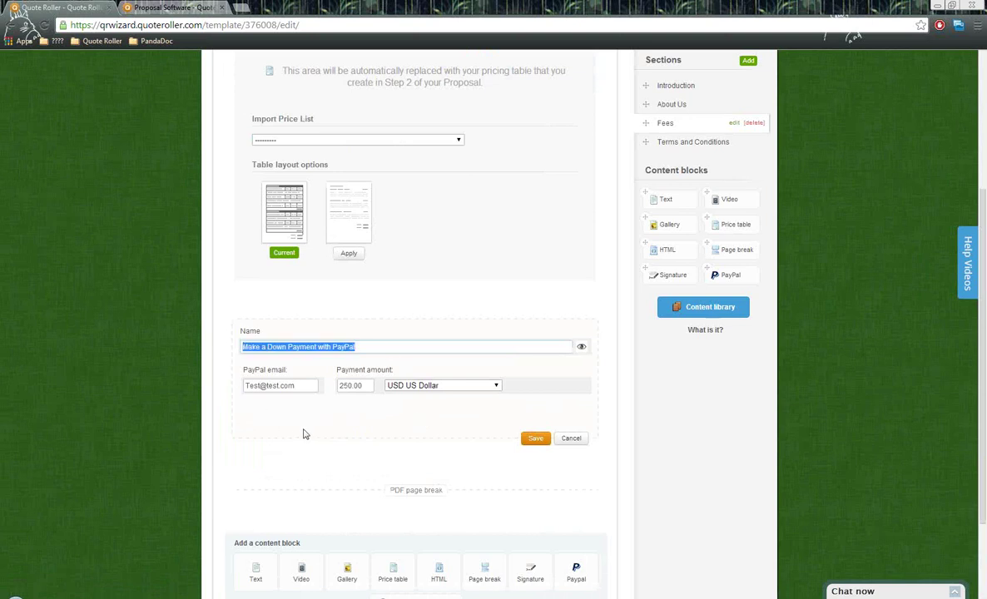
Highlight the PayPal email and the payment amount, and close the PayPal block without saving
double_click(287, 386)
key("ctrl+a")
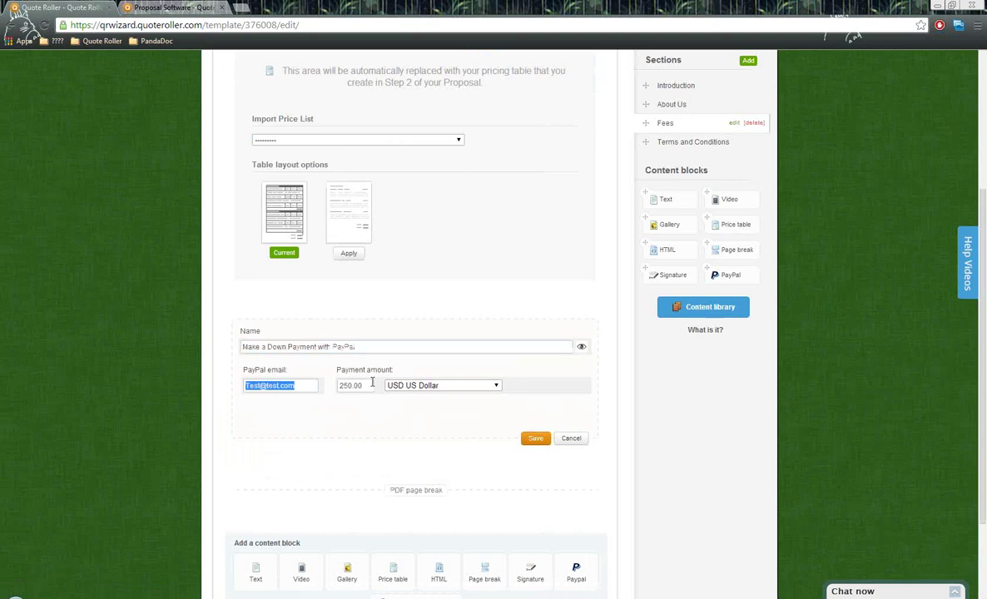
key("Tab")
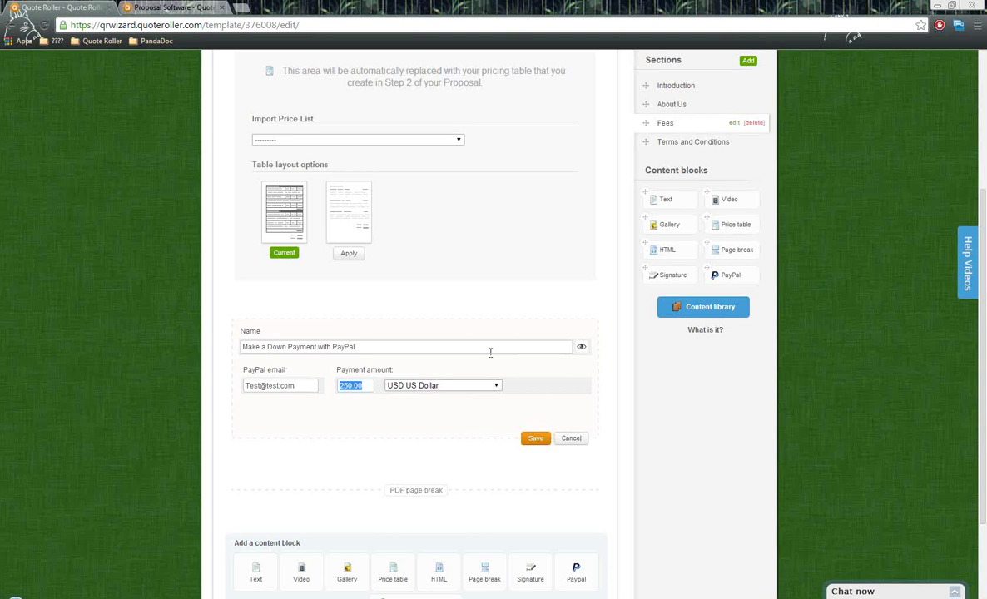
left_click(572, 438)
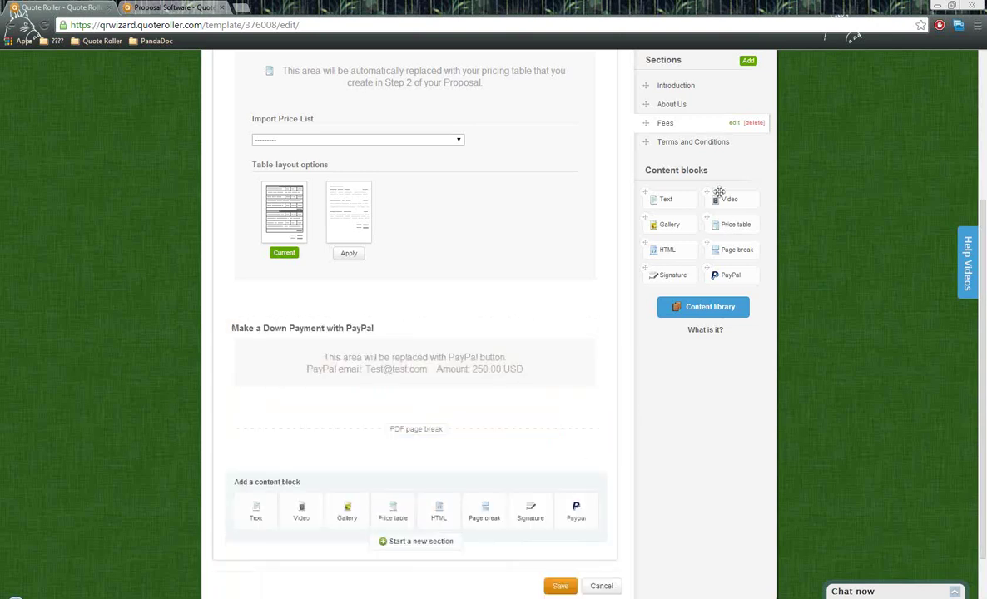
Open the Terms and Conditions section and review its payment terms, acceptance text and Signature block
left_click(689, 145)
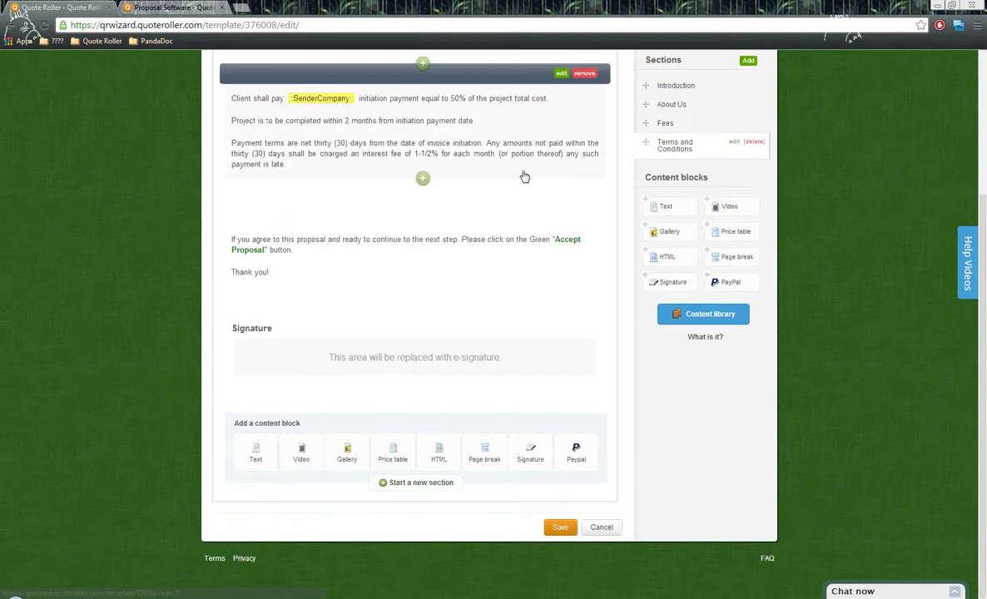
scroll(525, 177, "up", 3)
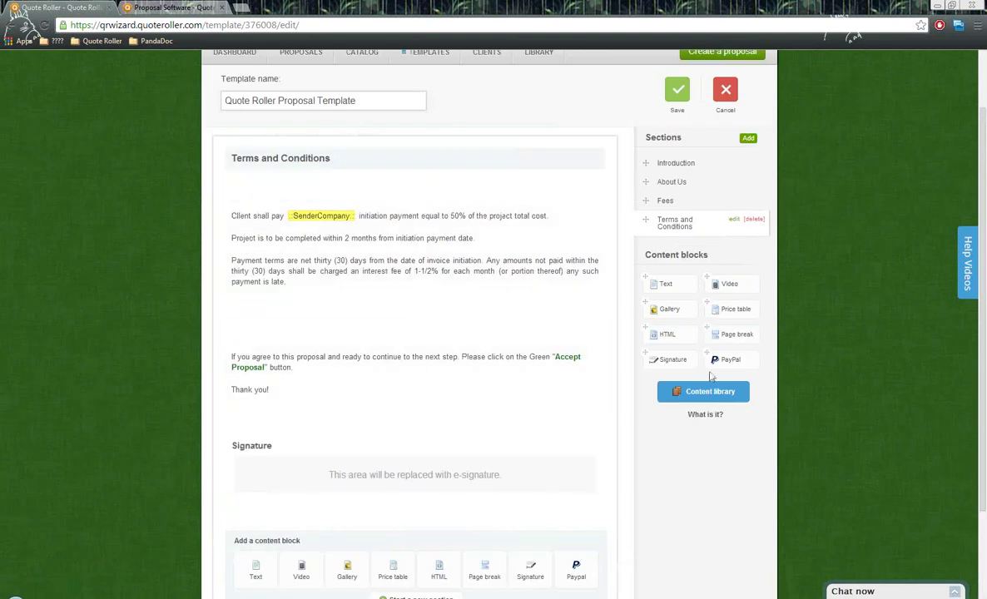
mouse_move(679, 360)
left_mouse_down()
mouse_move(498, 461)
mouse_move(669, 364)
mouse_move(646, 359)
left_mouse_up()
scroll(500, 399, "down", 1)
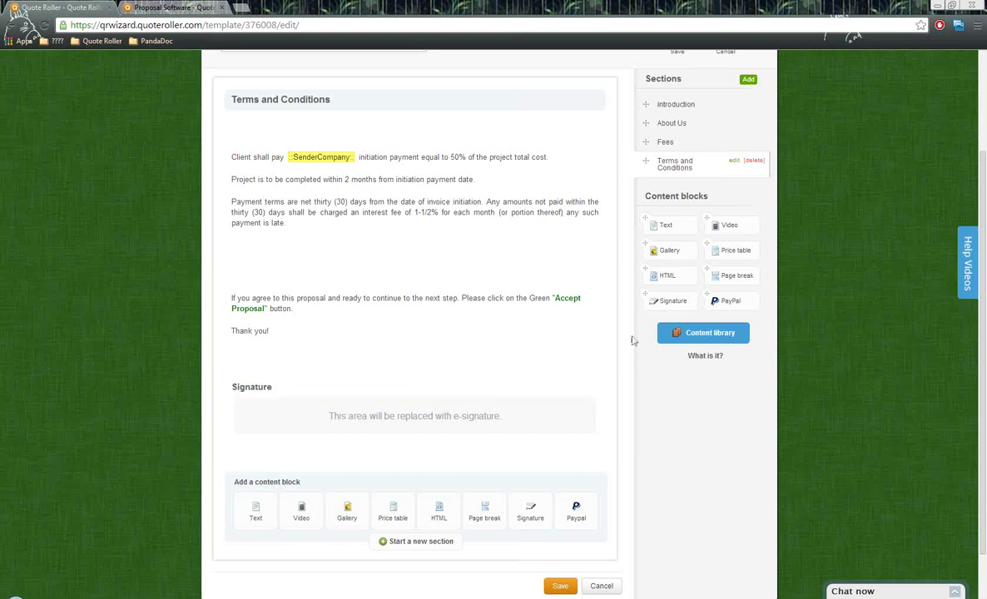
mouse_move(666, 221)
left_mouse_down()
mouse_move(562, 321)
mouse_move(442, 377)
mouse_move(510, 386)
mouse_move(678, 222)
left_mouse_up()
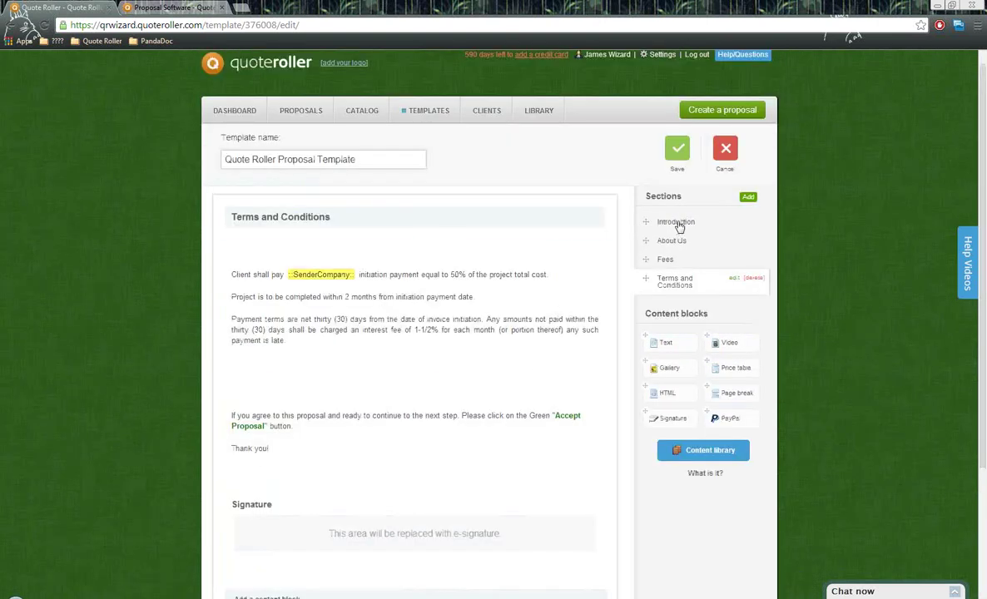
Open the Introduction section and its Overview text block for editing
left_click(676, 222)
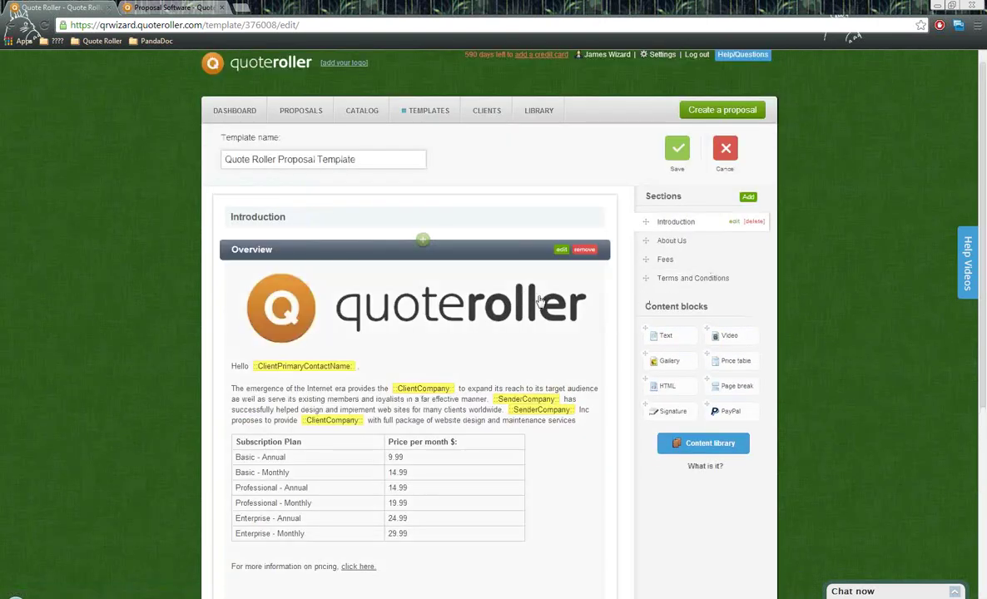
scroll(509, 298, "down", 1)
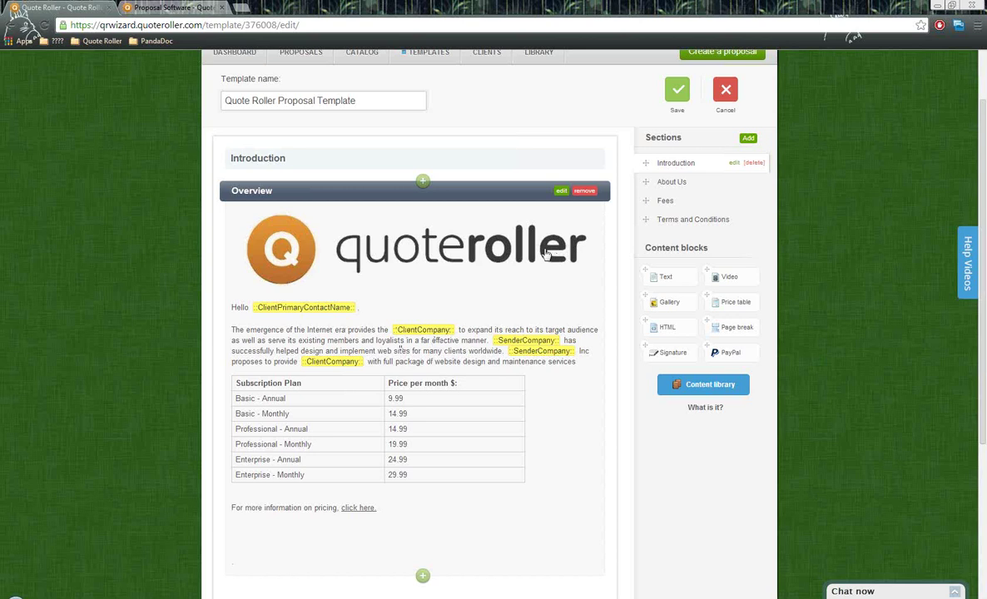
left_click(561, 191)
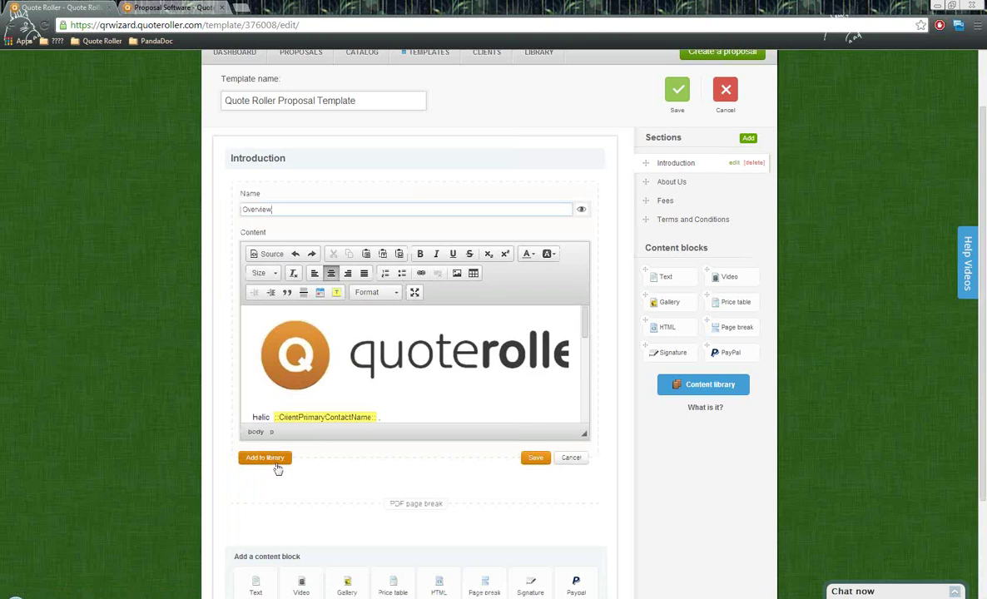
Insert the Overview text from the content library into the Introduction section, and close the original block's editor without saving
left_click(707, 387)
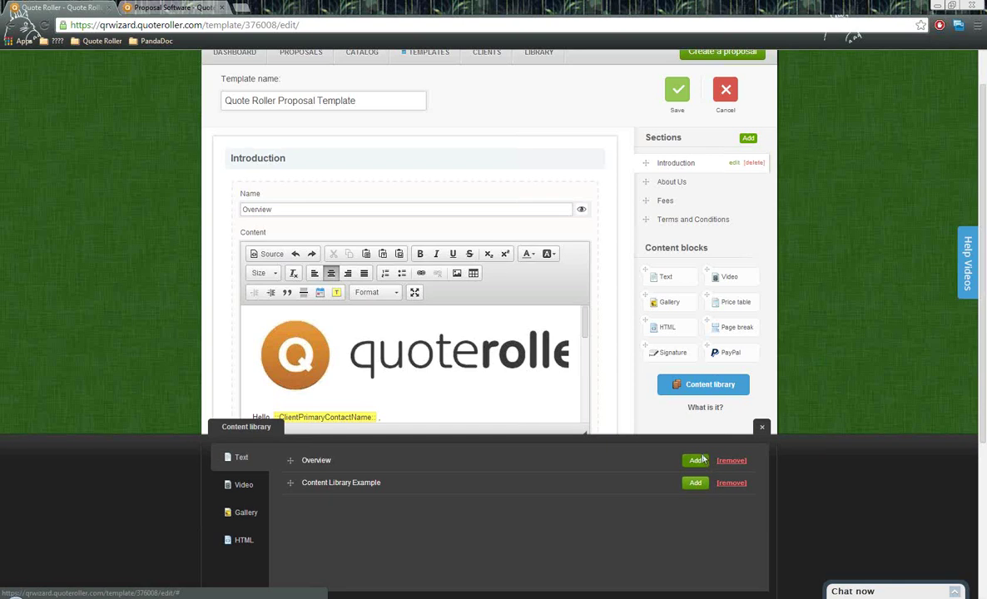
left_click(764, 428)
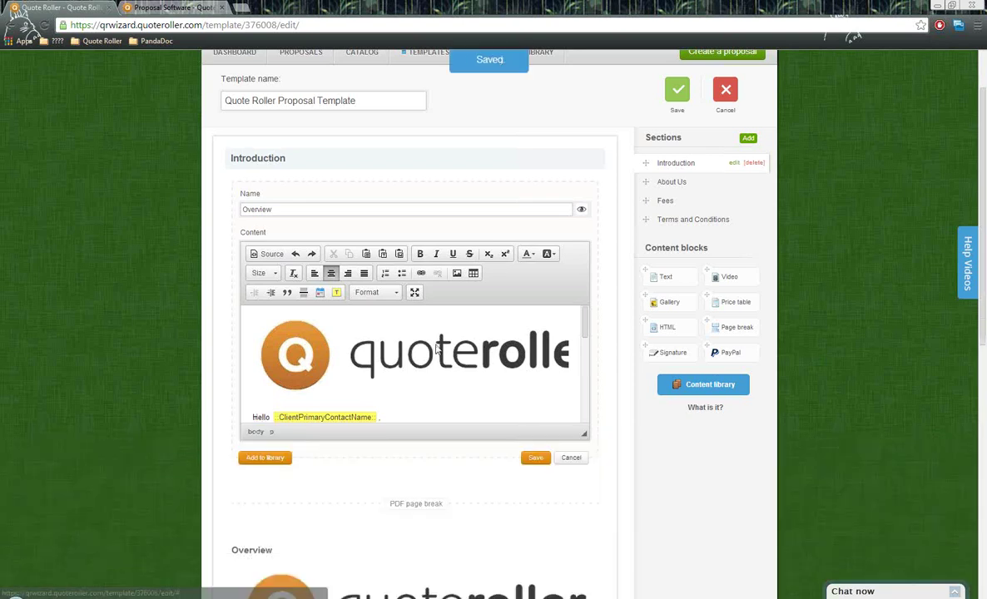
left_click(578, 457)
Remove the duplicate Overview block below the PDF page break in the Introduction section
scroll(584, 457, "down", 6)
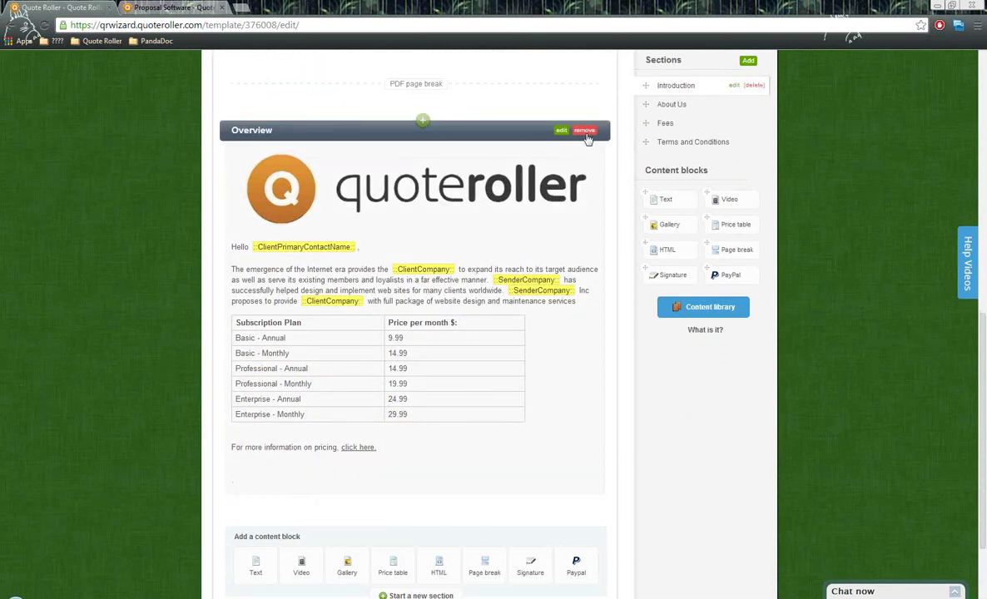
scroll(496, 231, "up", 1)
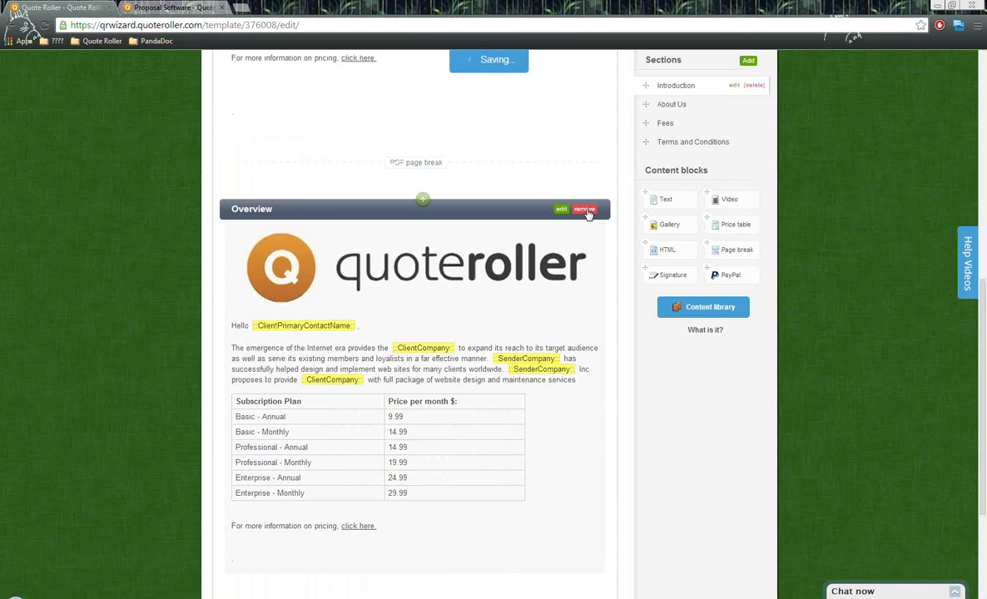
left_click(585, 209)
left_click(510, 100)
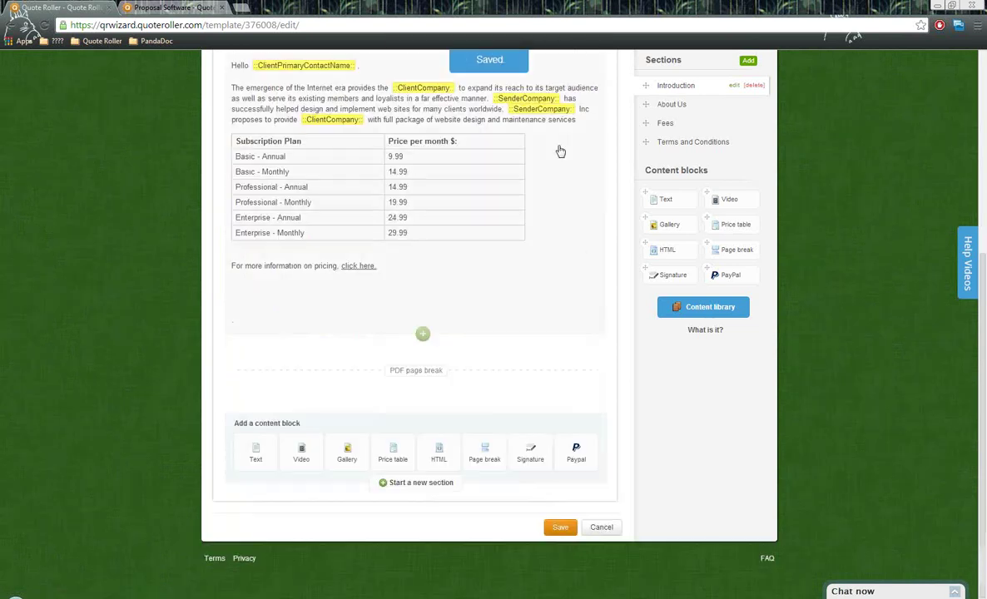
Save the template and open its design in the themes editor
scroll(714, 227, "up", 3)
left_click(675, 144)
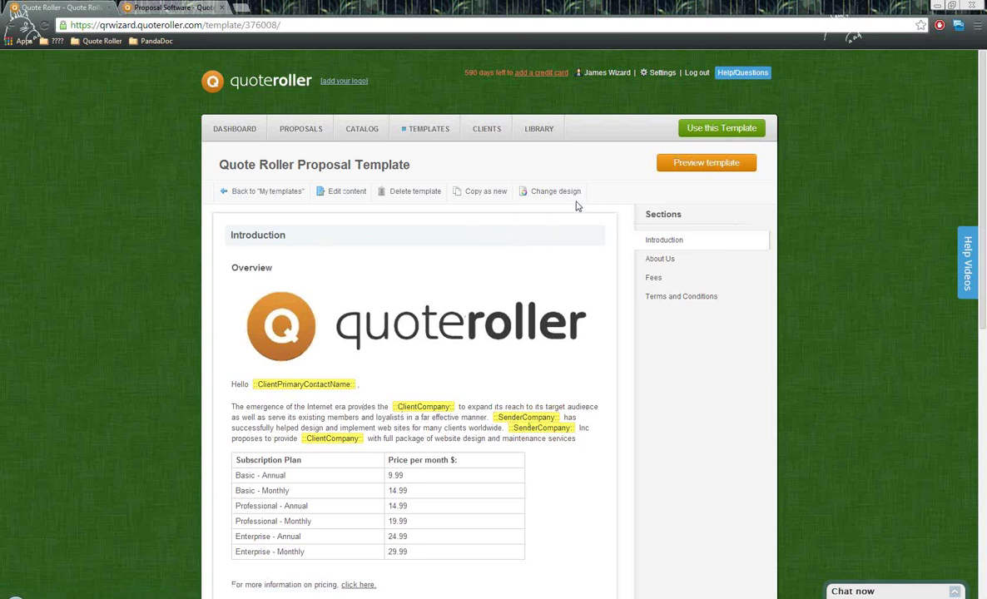
mouse_move(553, 192)
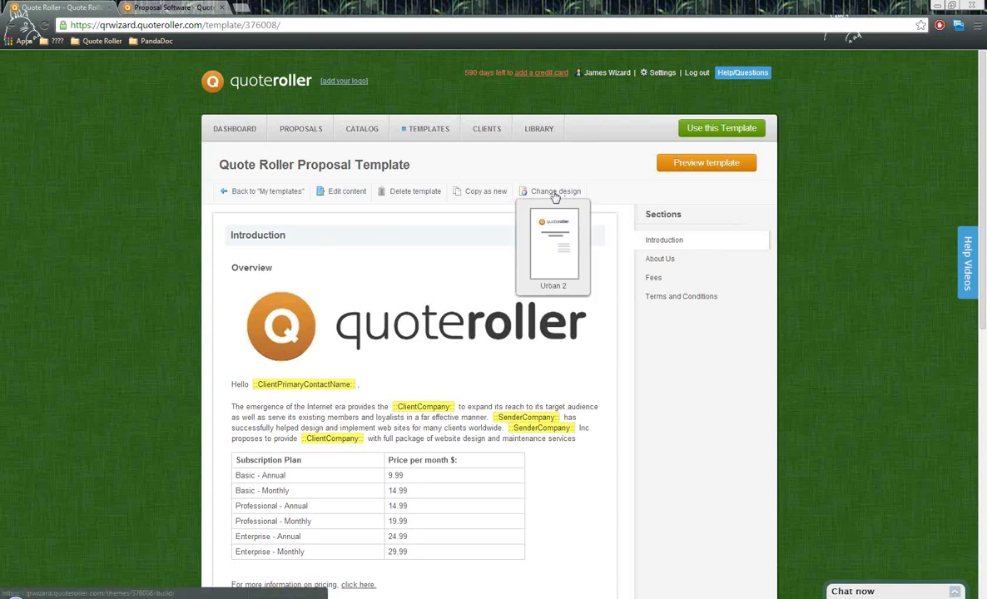
left_click(554, 236)
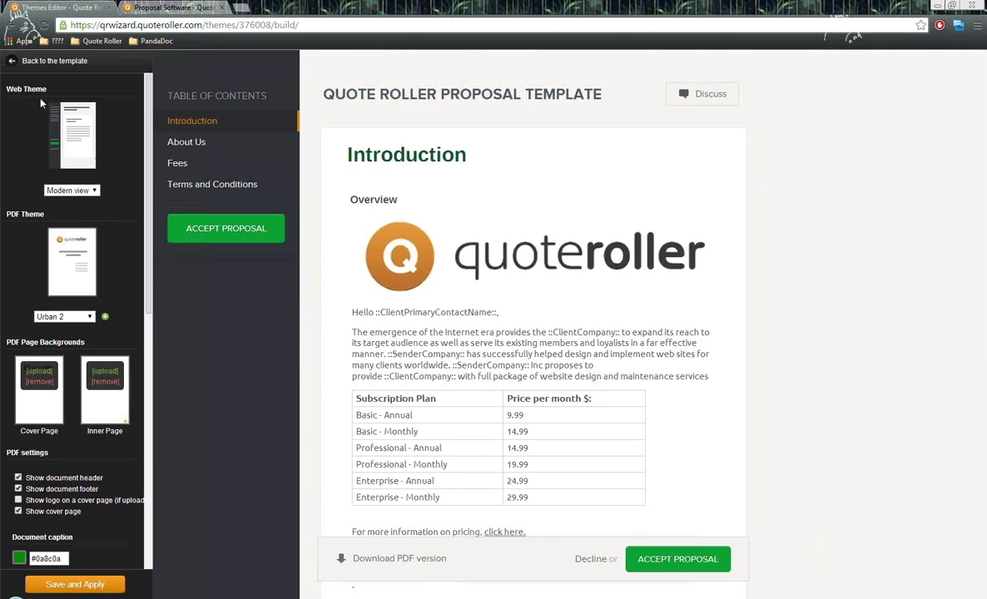
Preview the template with the Classic view web theme, and set the web theme back to Modern view
left_click_drag(47, 88, 10, 90)
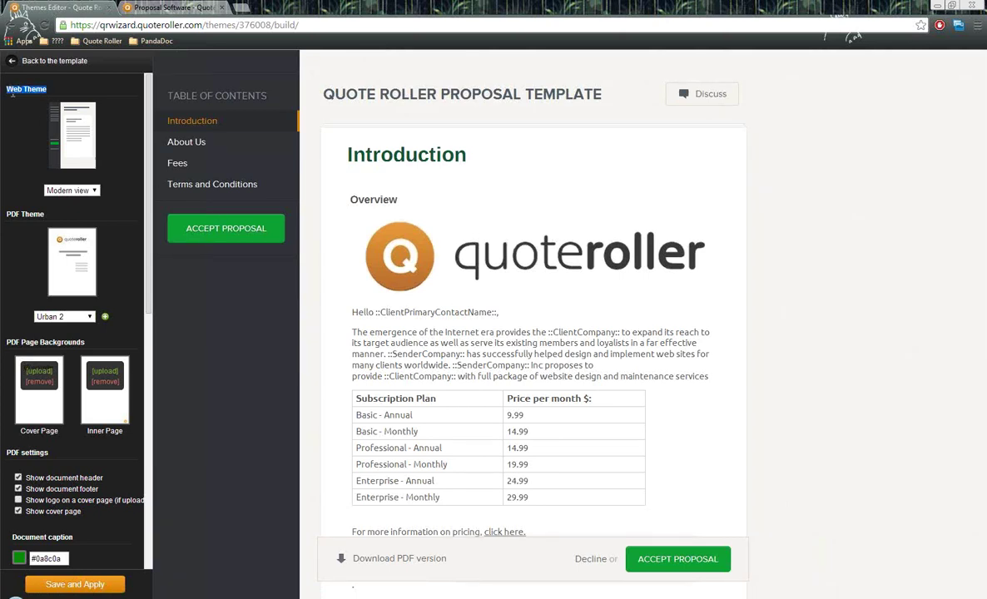
left_click(79, 190)
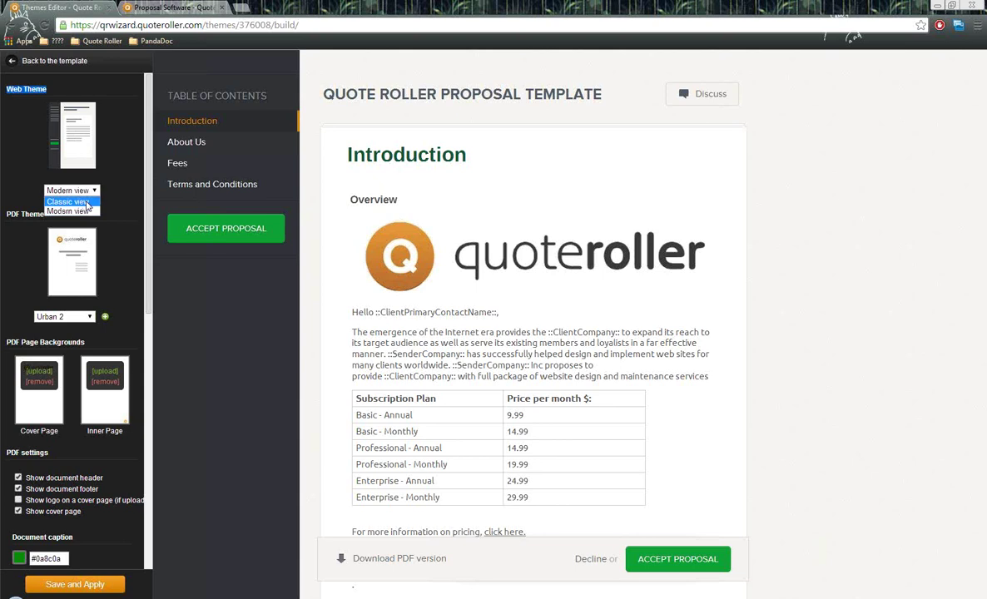
left_click(87, 202)
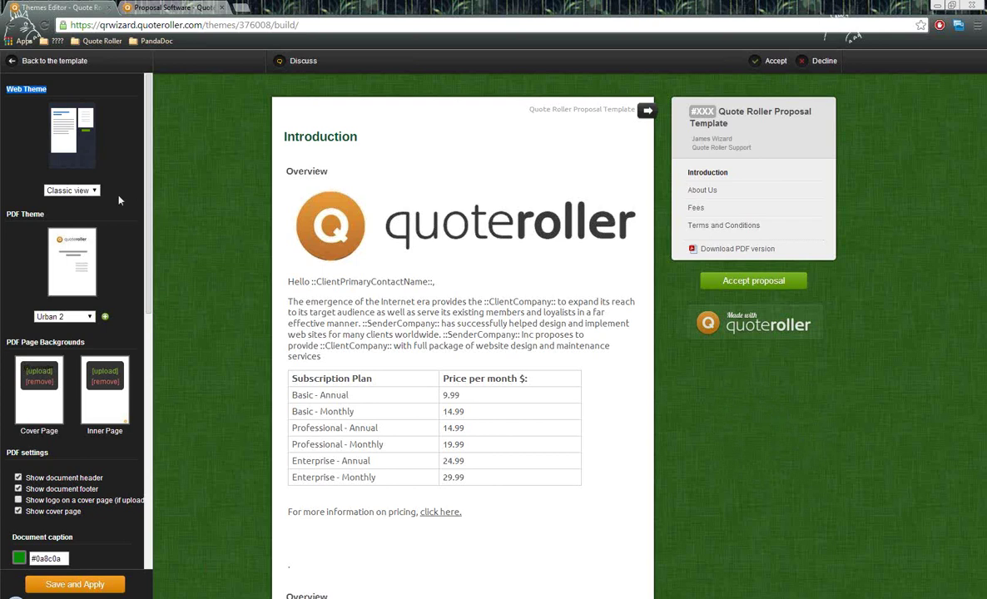
left_click(72, 191)
left_click(79, 213)
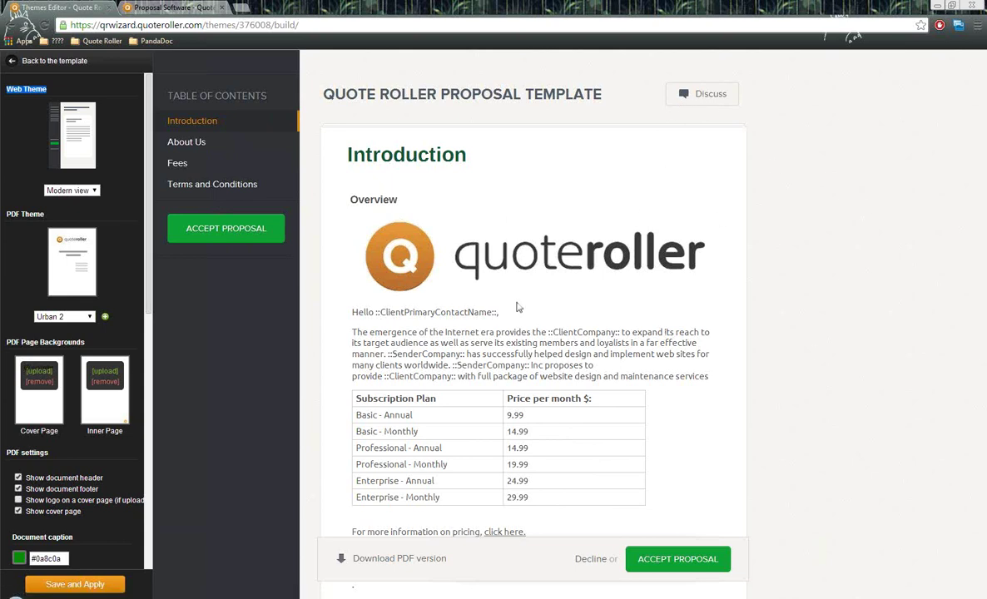
scroll(135, 337, "down", 3)
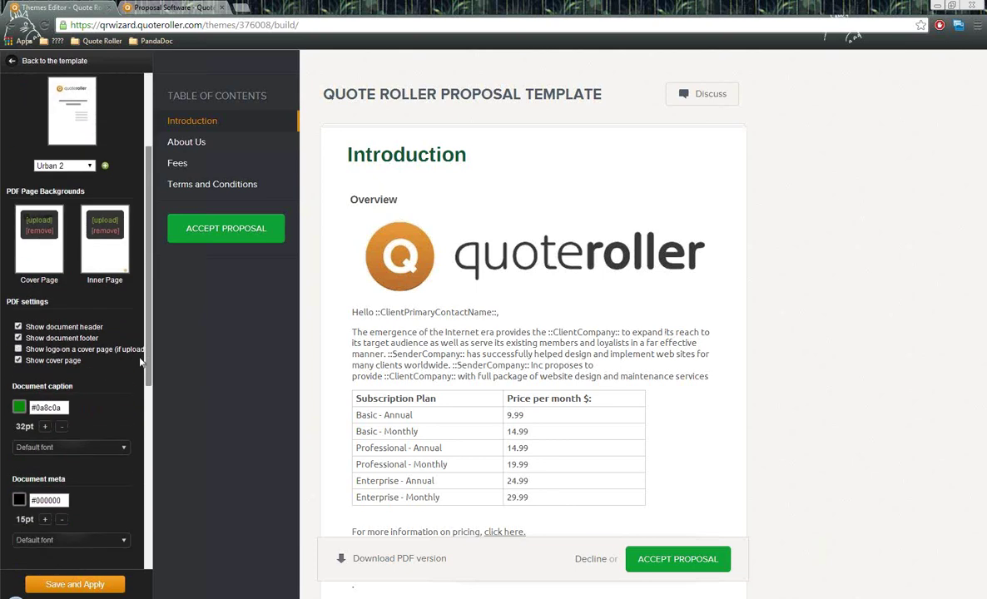
Review the PDF theme, the cover and inner page backgrounds, and the PDF header, footer and cover page settings
left_click_drag(44, 100, 4, 107)
left_click(5, 104)
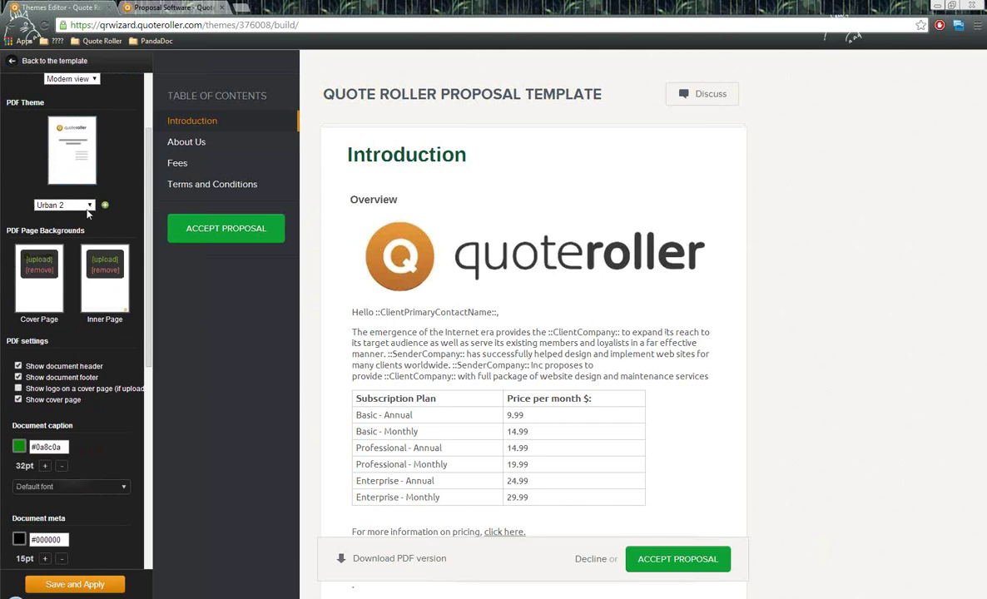
left_click_drag(90, 236, 5, 233)
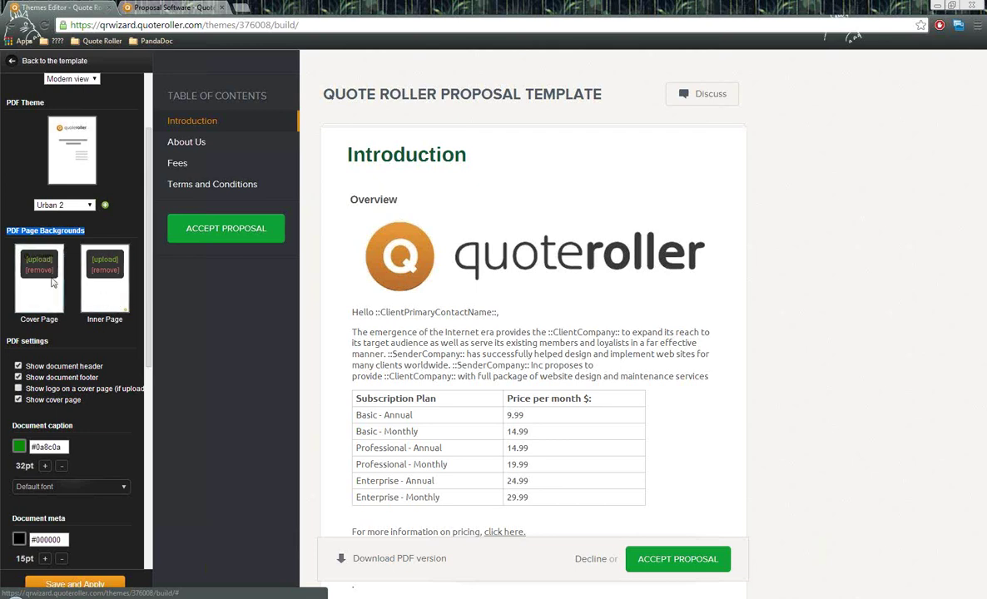
scroll(58, 284, "down", 1)
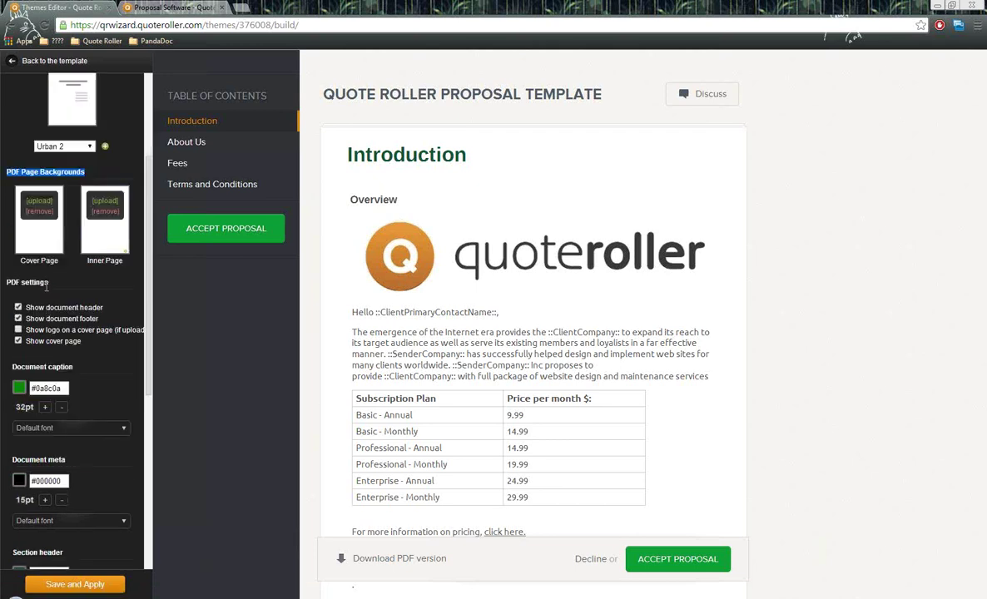
left_click_drag(48, 282, 7, 260)
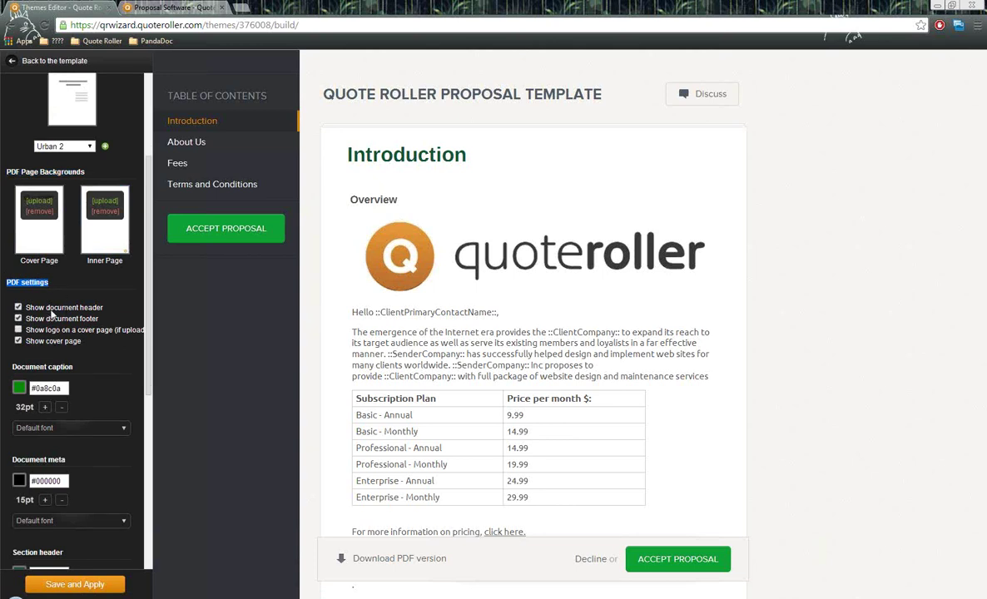
left_click(94, 323)
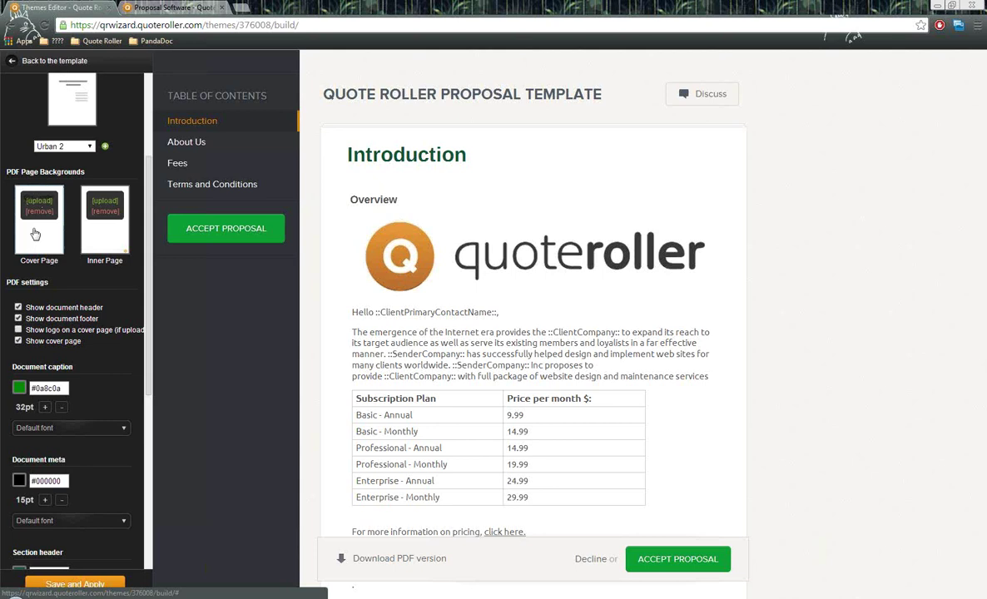
scroll(47, 230, "down", 1)
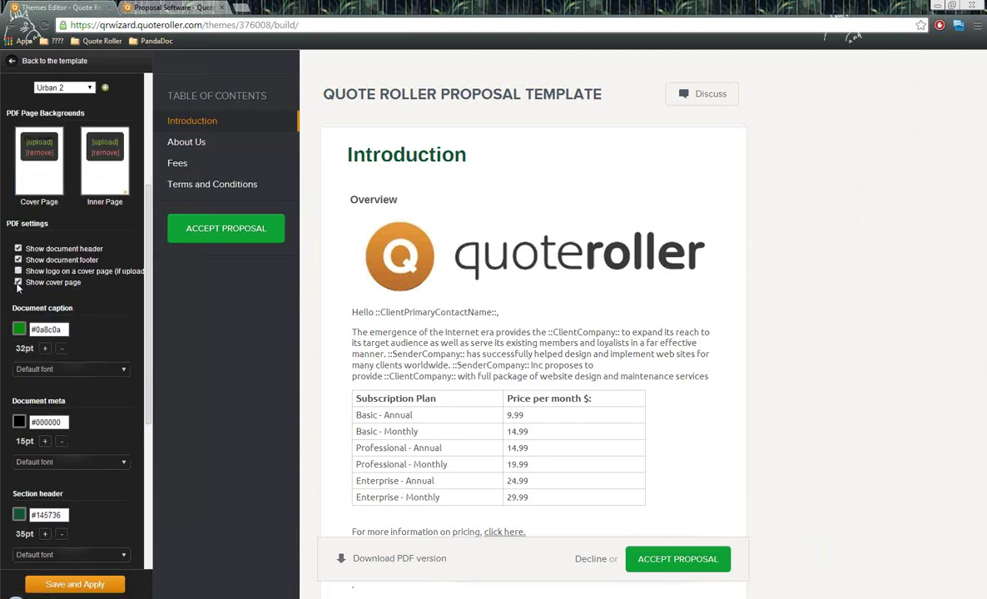
scroll(88, 275, "down", 1)
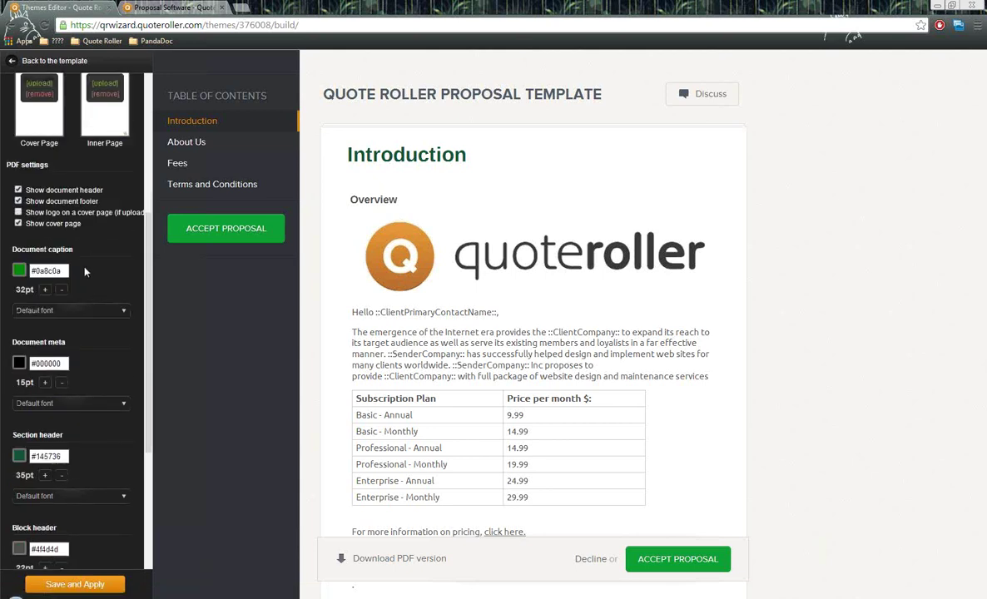
Examine the document caption, document meta, section header and block header styles against the headings in the proposal preview
scroll(84, 270, "down", 1)
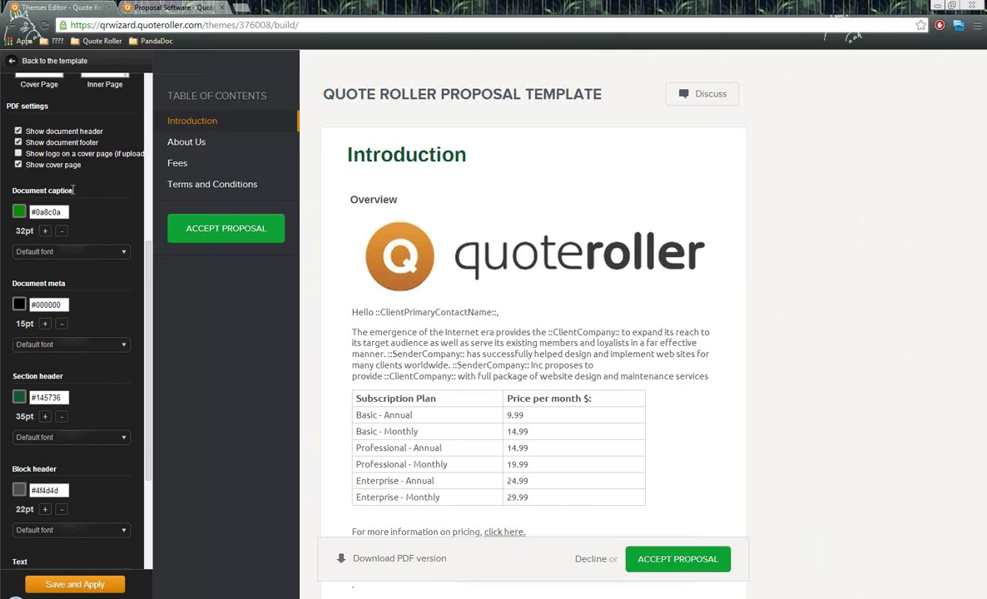
left_click_drag(75, 191, 23, 189)
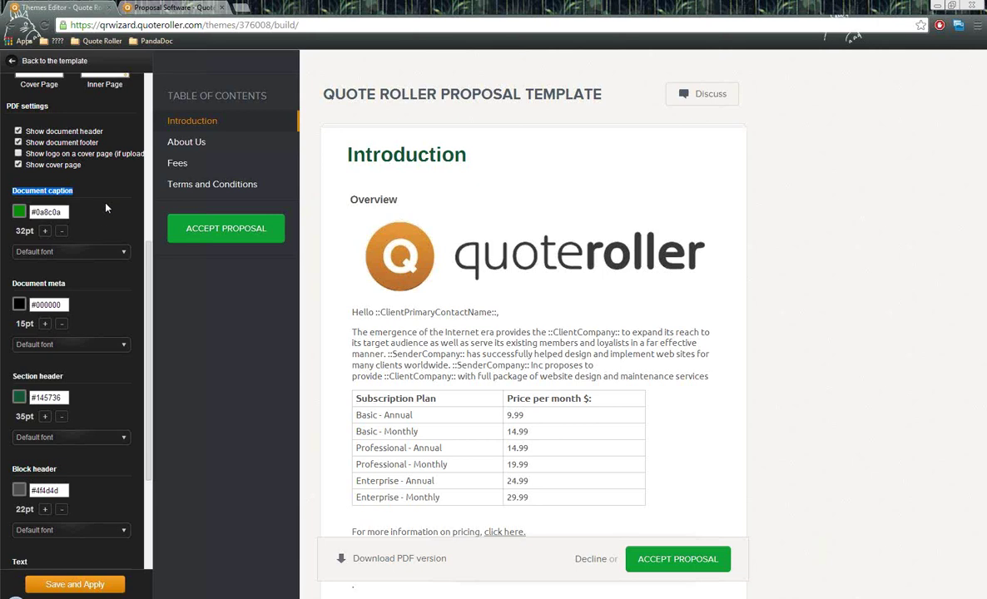
left_click_drag(67, 284, 12, 283)
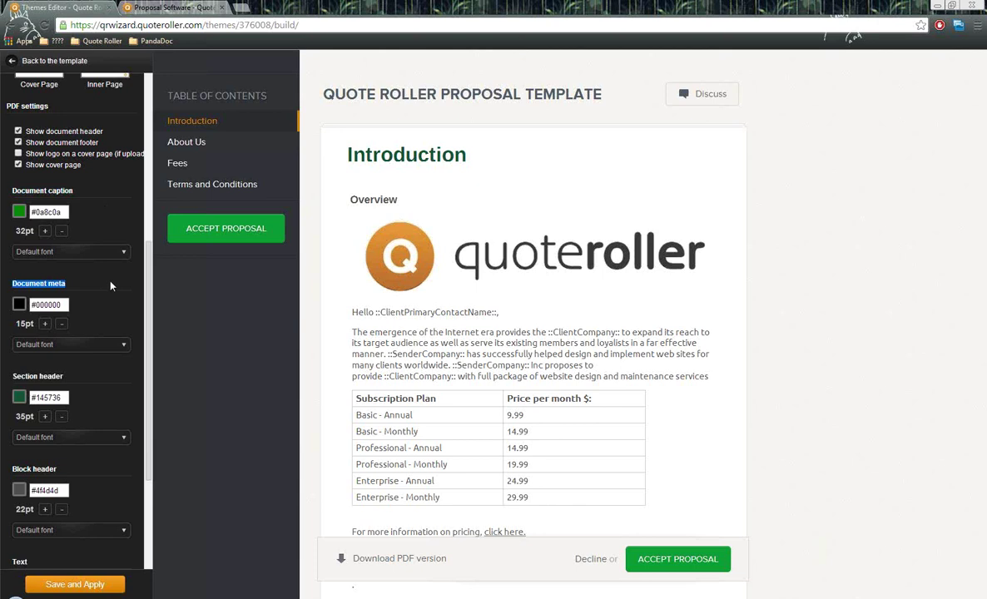
scroll(101, 249, "down", 3)
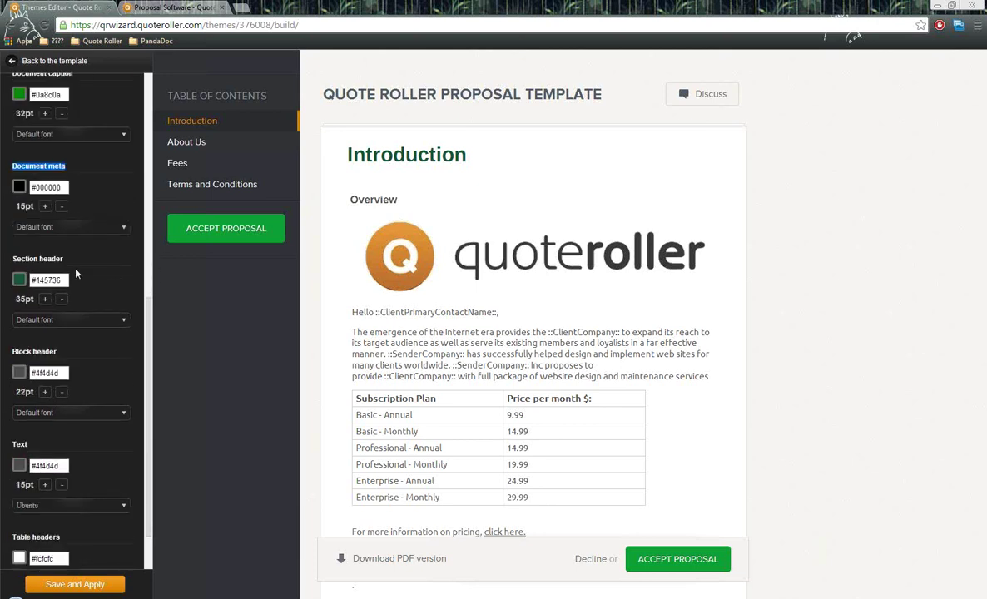
left_click_drag(67, 259, 6, 256)
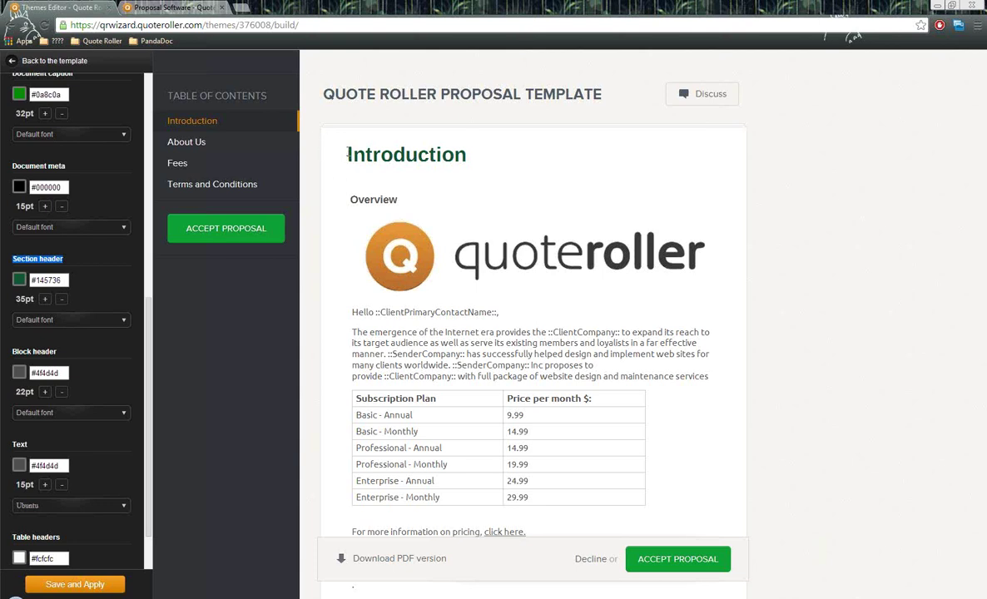
left_click(349, 154)
left_click_drag(349, 155, 452, 146)
left_click(449, 157)
left_click_drag(12, 351, 80, 337)
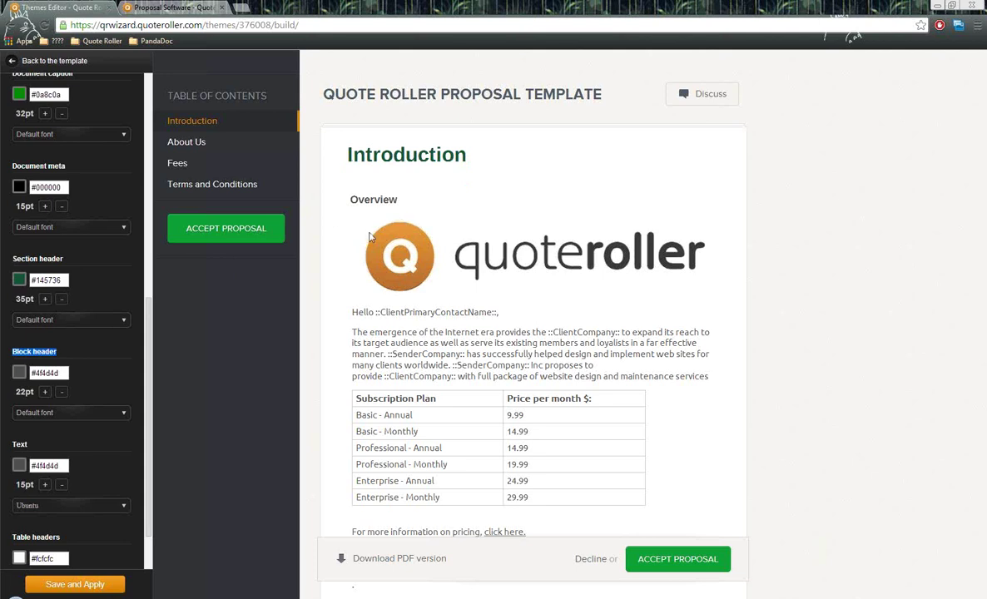
left_click_drag(402, 200, 352, 194)
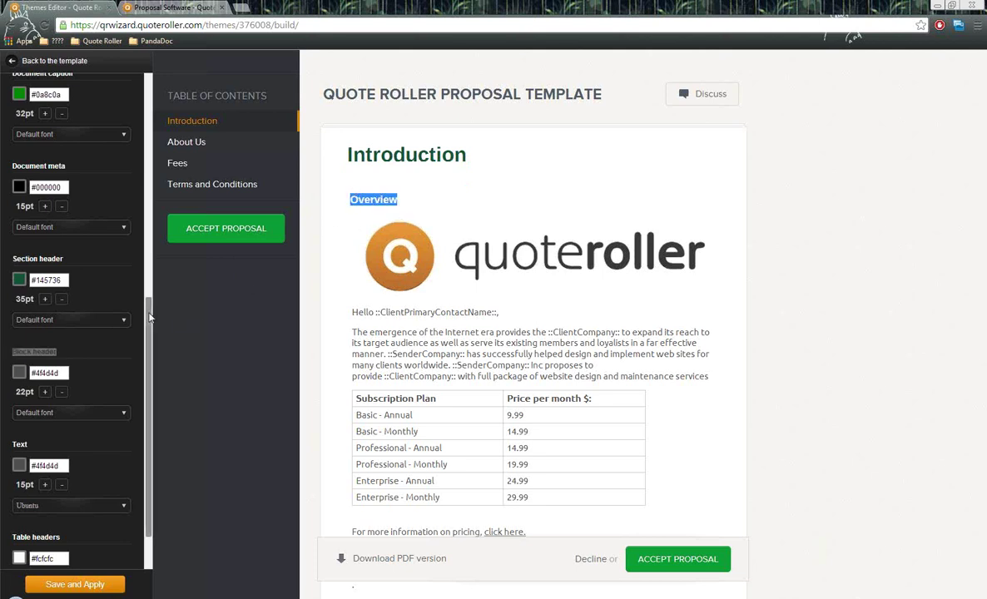
Examine the body text and table header style settings against the Overview text in the proposal preview
left_click_drag(148, 349, 148, 387)
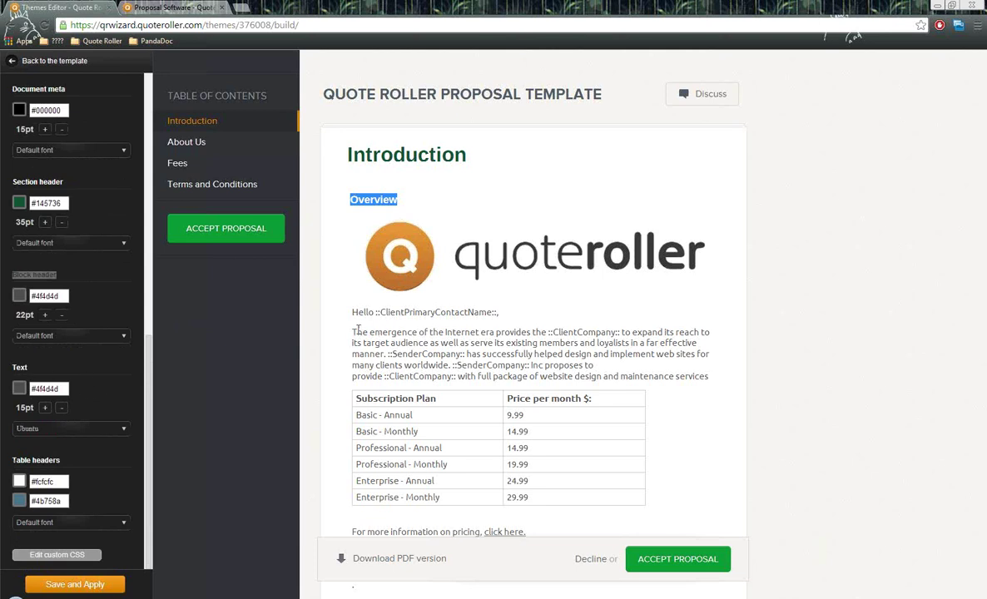
left_click_drag(354, 332, 724, 385)
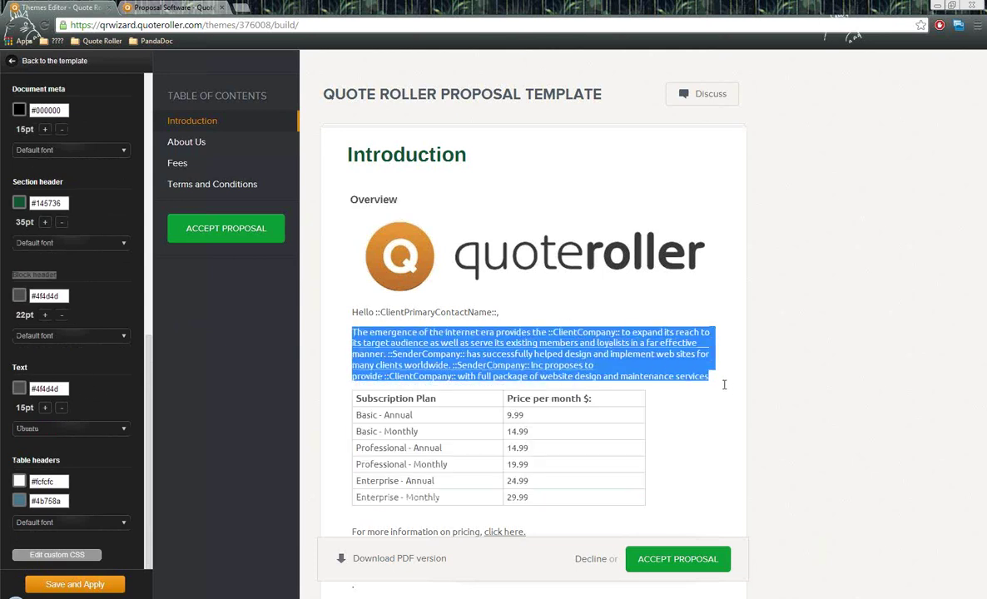
left_click(562, 293)
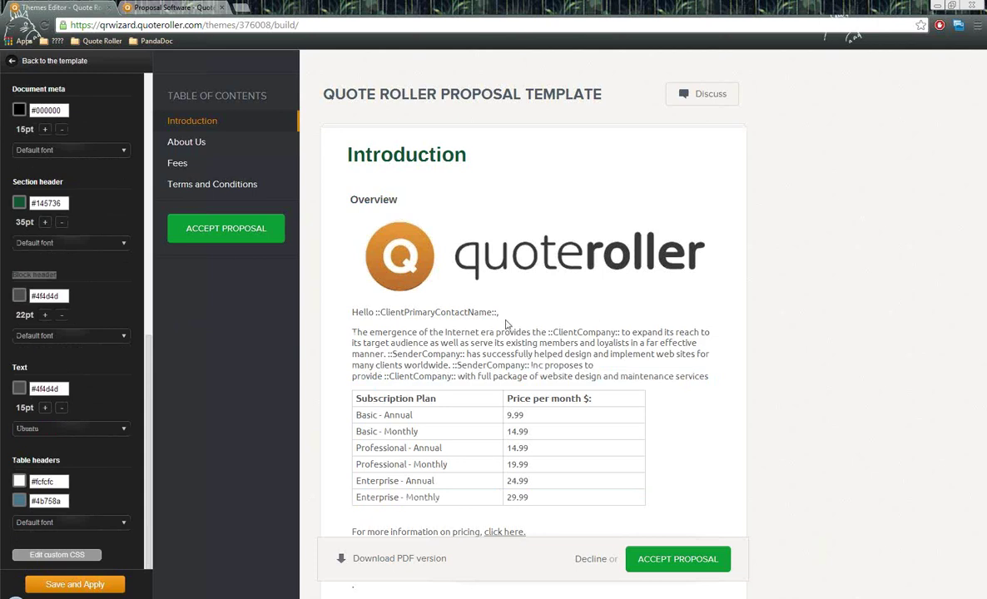
left_click_drag(12, 460, 71, 460)
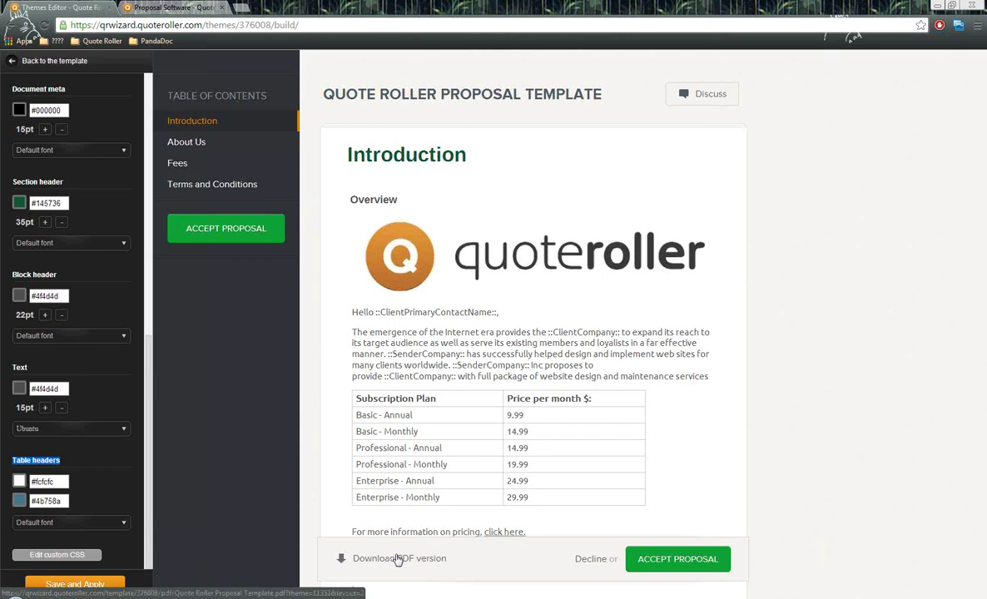
left_click_drag(149, 473, 155, 173)
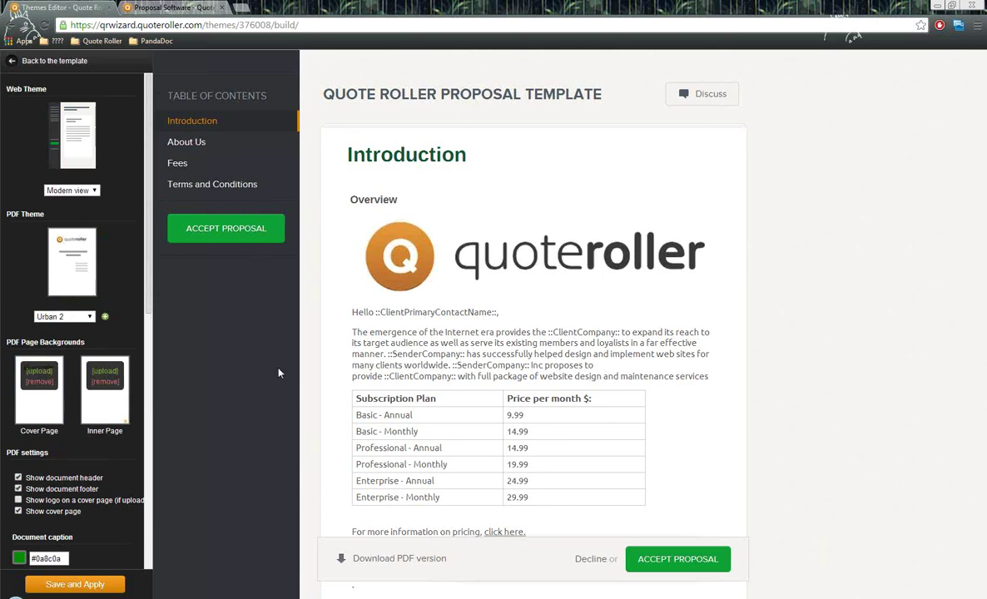
Return from the theme editor to the template and open the content library's text blocks
left_click(42, 63)
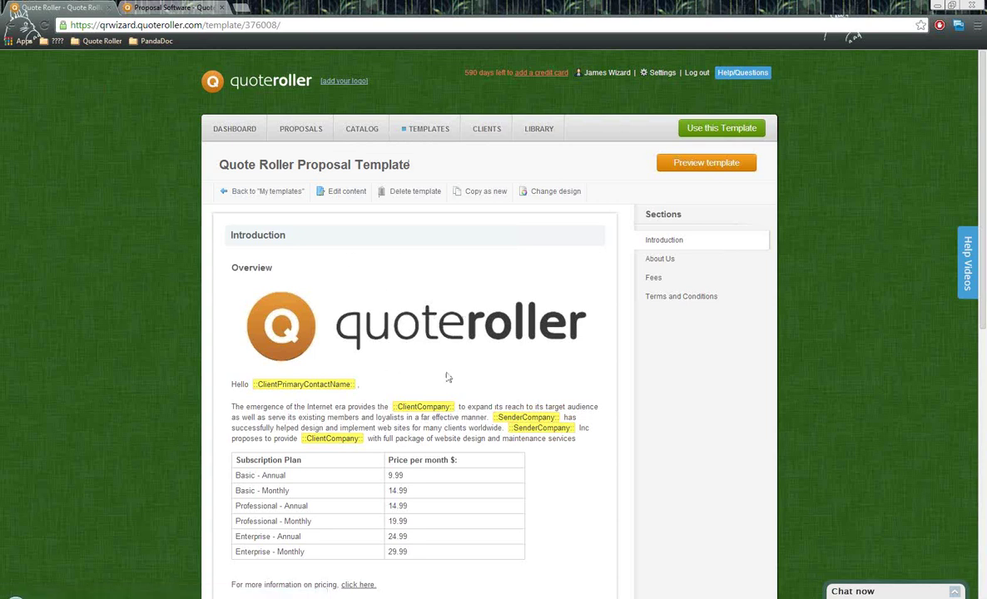
mouse_move(562, 200)
left_click(534, 130)
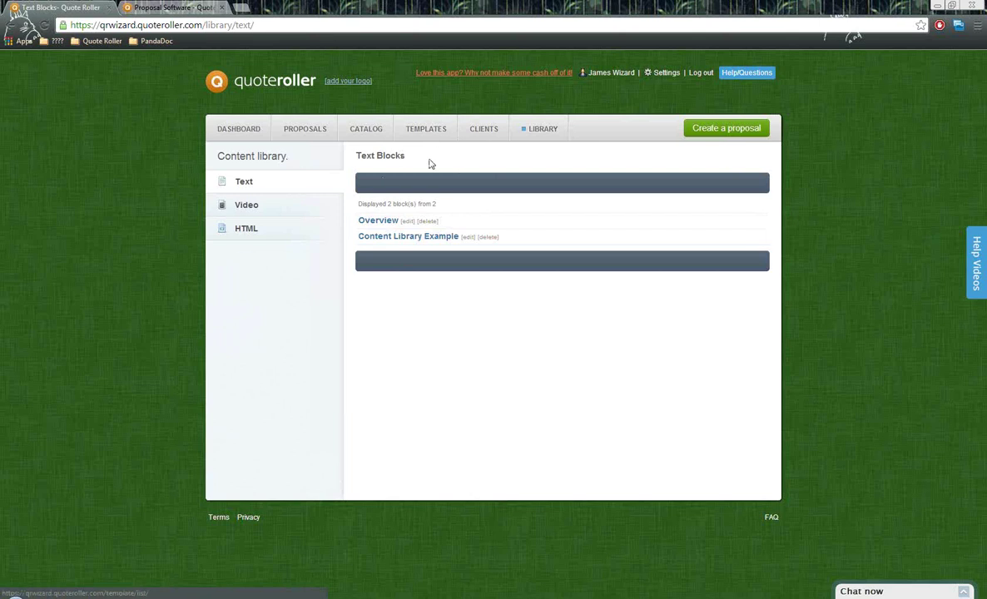
Browse the account's sent and draft proposal lists
left_click(304, 132)
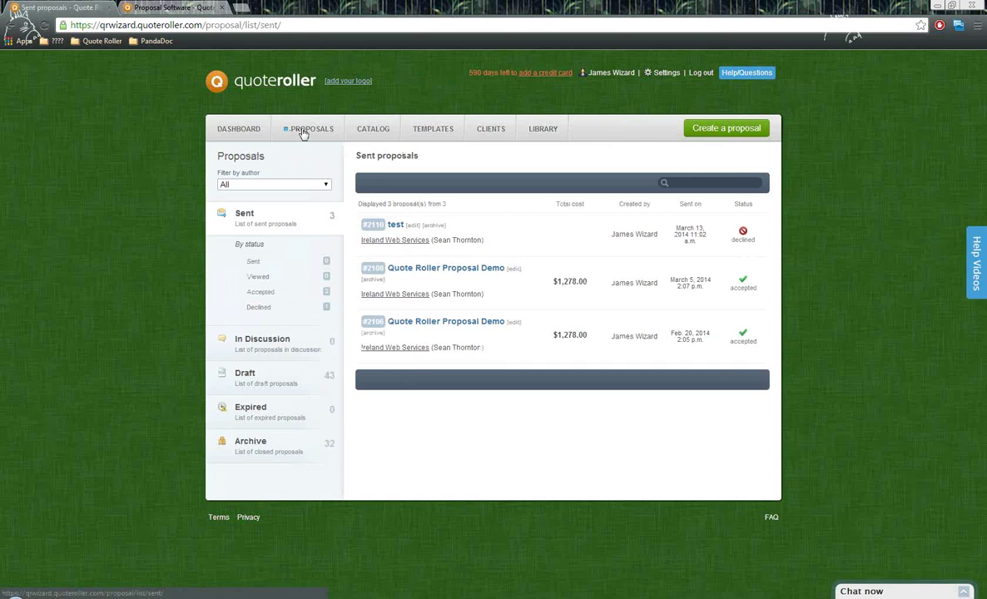
left_click(304, 235)
left_click(321, 369)
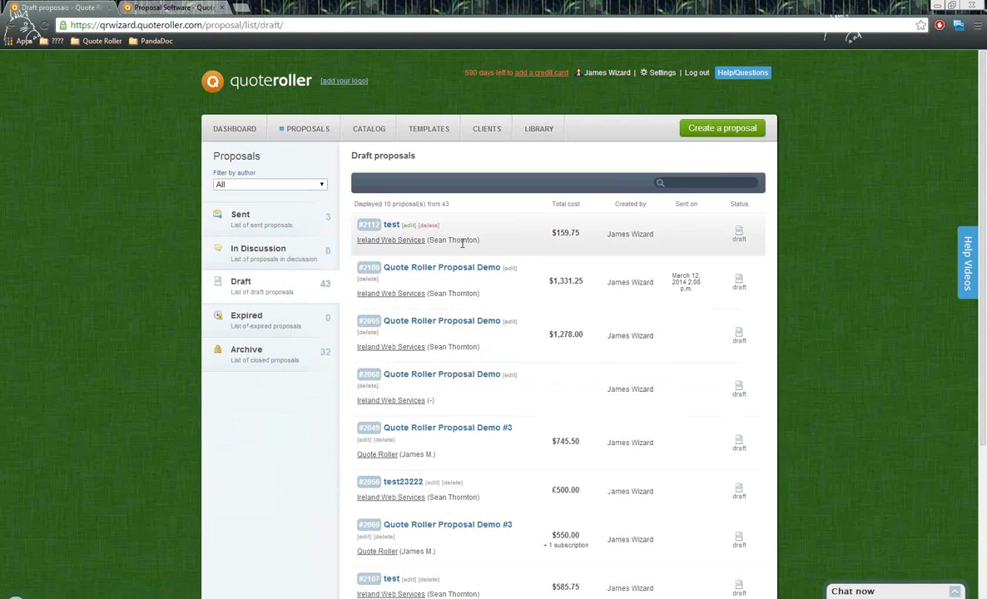
left_click(301, 252)
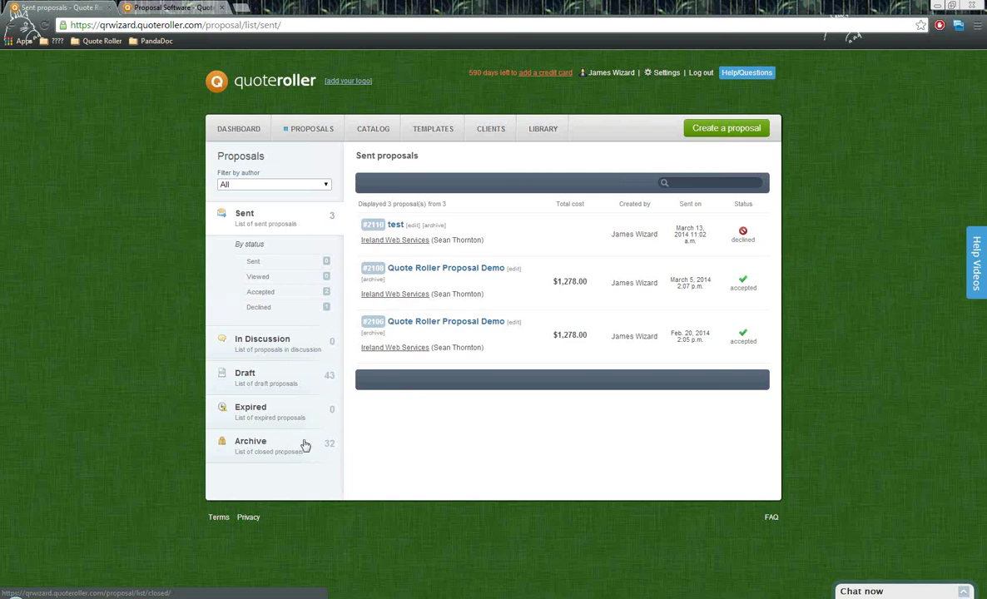
Start a new proposal named "Quote Roller Proposal Demo" based on the Quote Roller Proposal Template
left_click(726, 133)
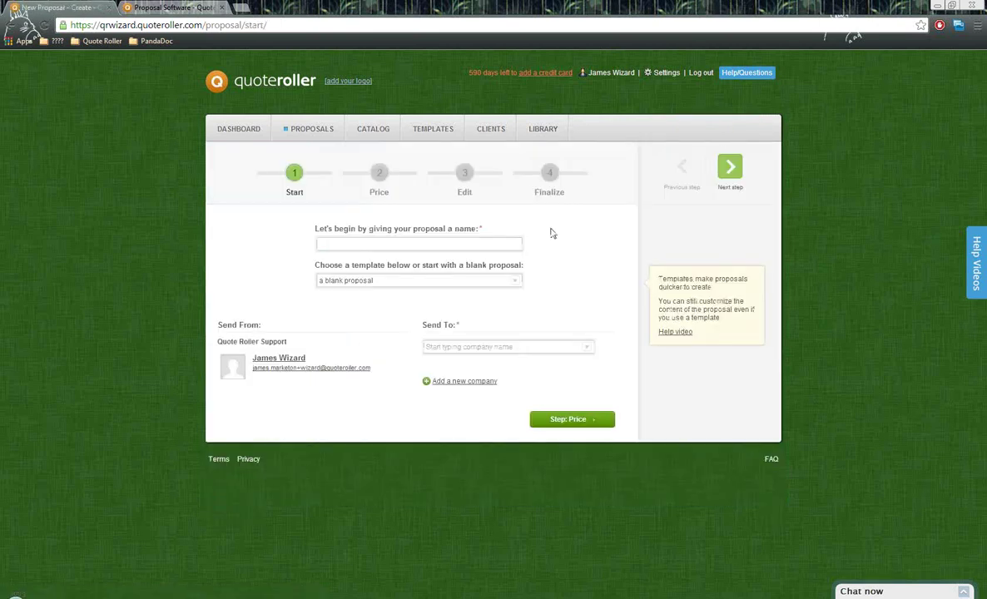
left_click(410, 244)
left_click(408, 259)
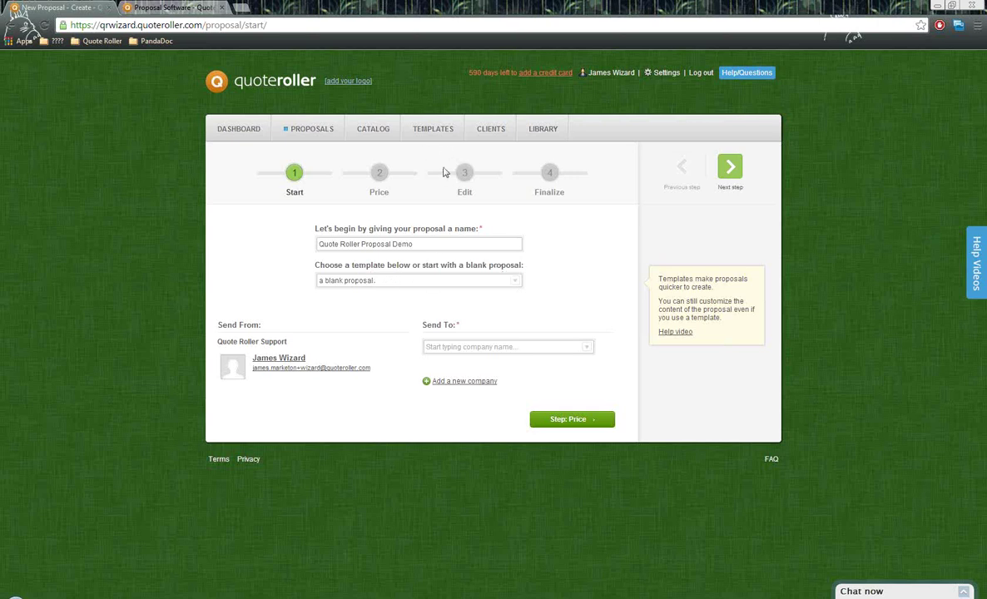
left_click(516, 283)
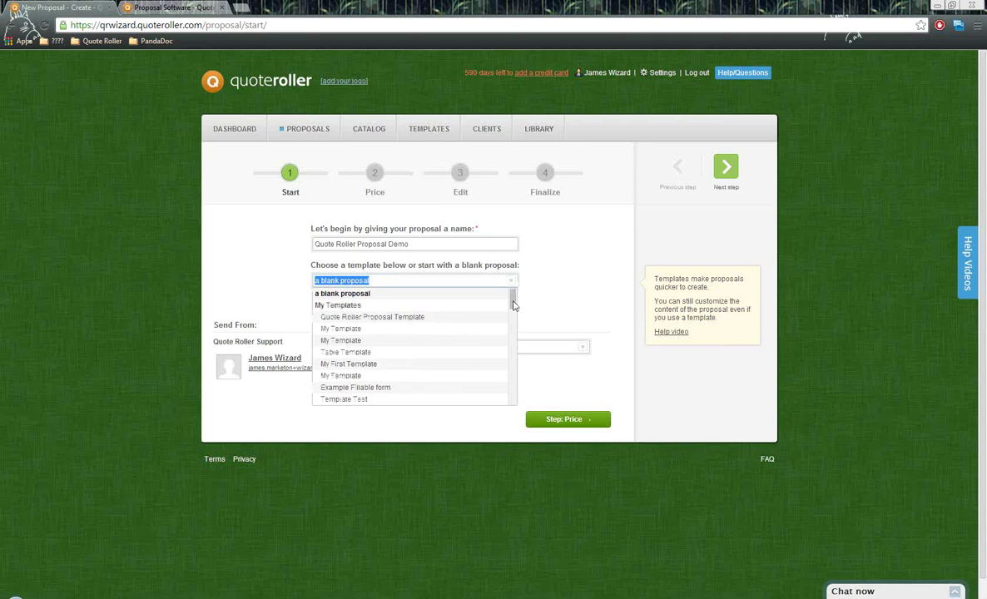
left_click_drag(514, 297, 495, 324)
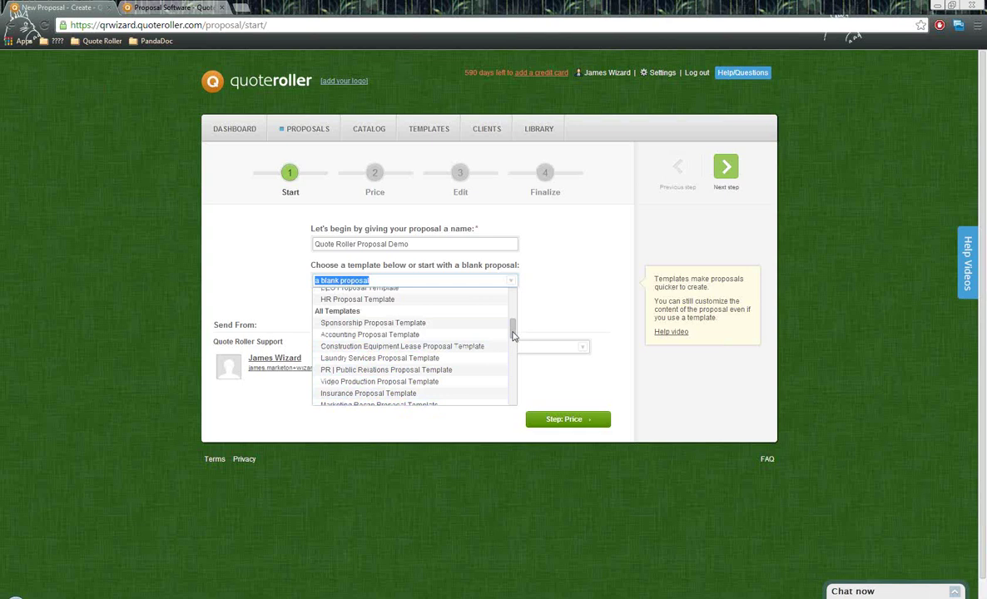
left_click_drag(513, 326, 515, 305)
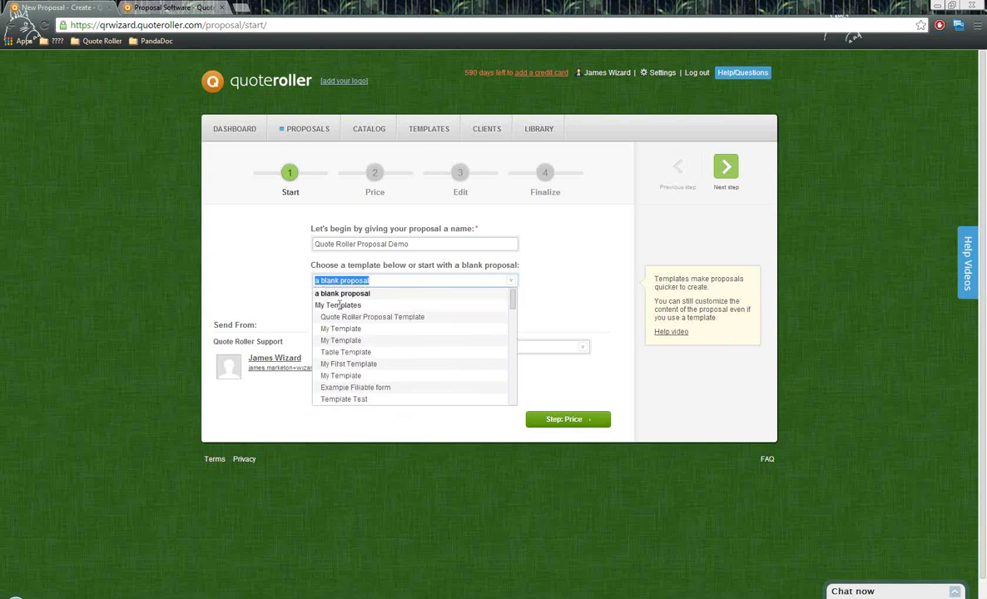
left_click(398, 318)
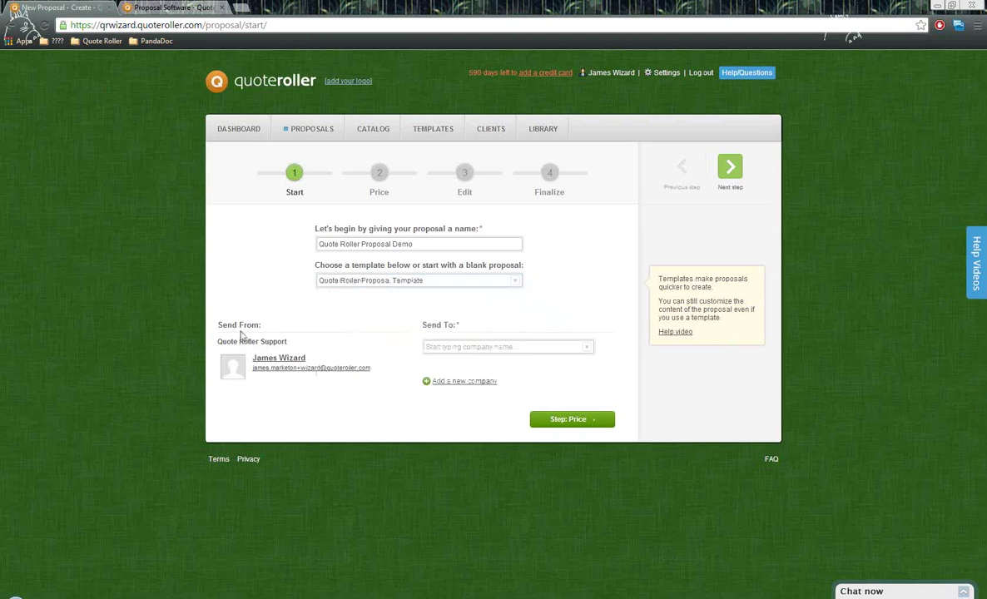
Review the sender details and set Ireland Web Services as the company the proposal is sent to
left_click_drag(219, 326, 265, 328)
left_click_drag(423, 326, 450, 331)
left_click(464, 347)
type("Ire")
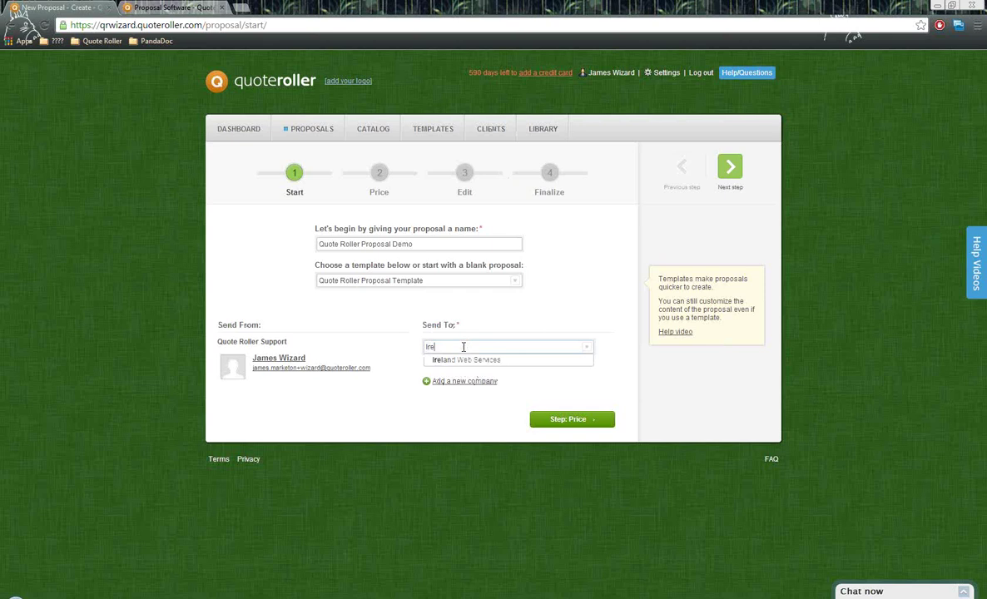
left_click(515, 362)
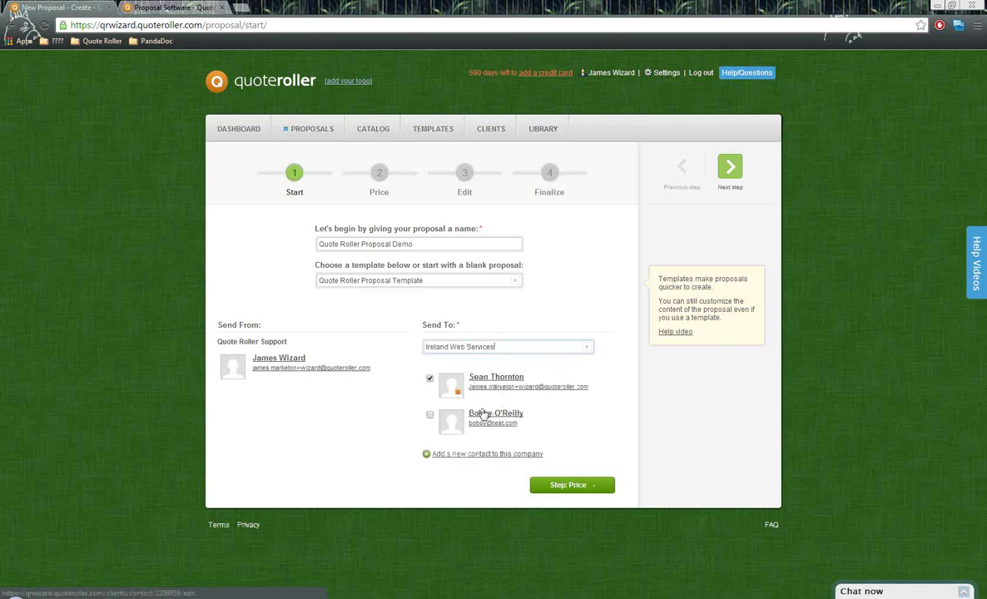
Include the recipient company's second contact in the proposal, and deselect that contact again
left_click_drag(503, 348, 425, 348)
left_click(555, 412)
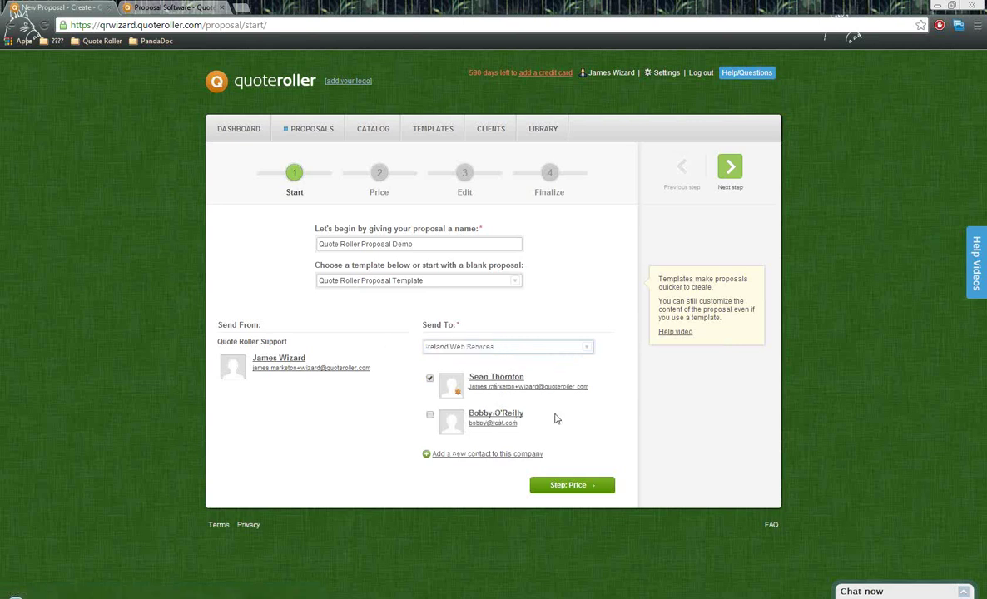
left_click(430, 417)
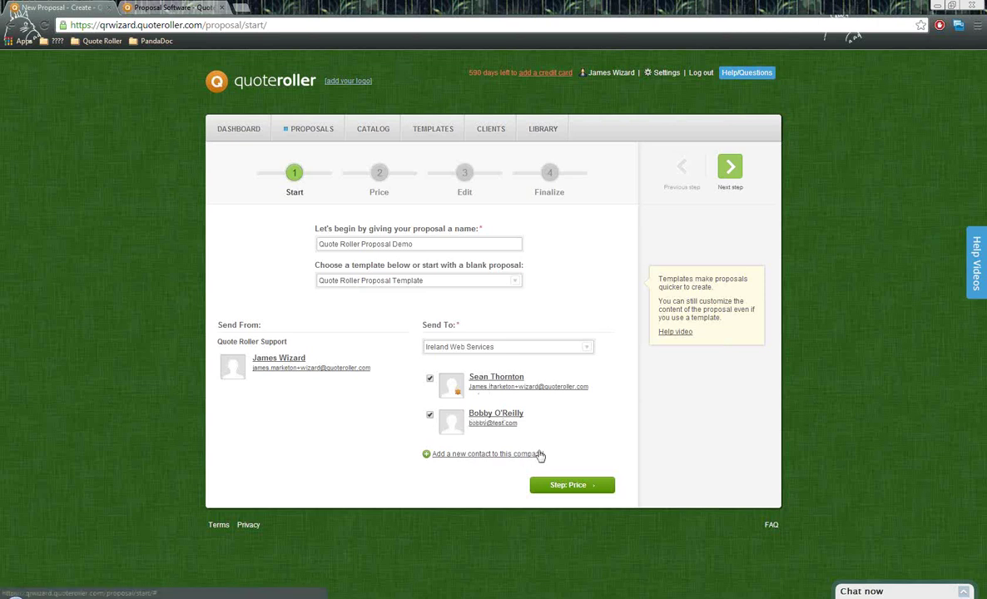
left_click(429, 417)
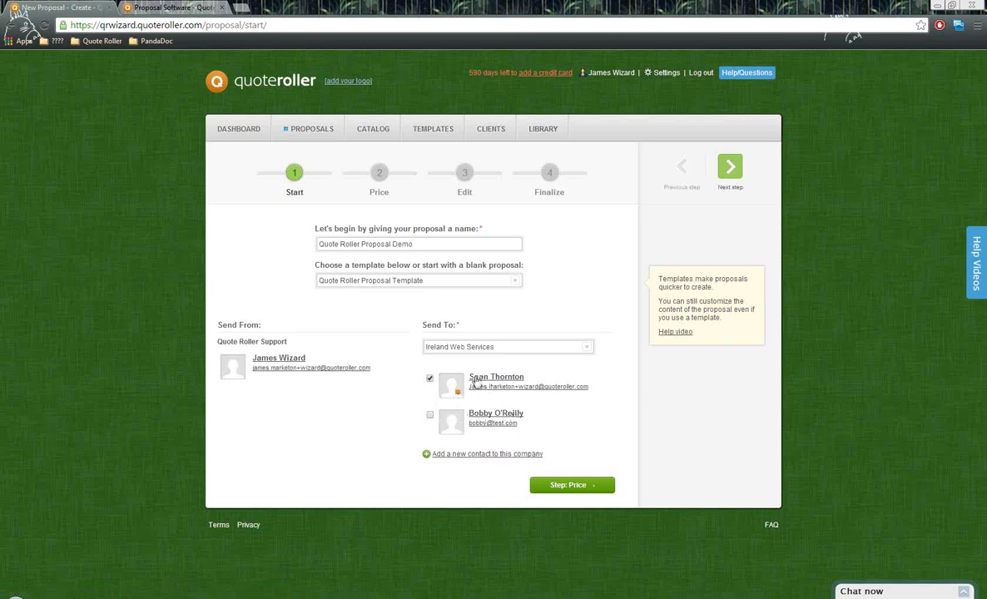
Advance the proposal to pricing and add the catalog service Website Setup at $500 per service
left_click(731, 171)
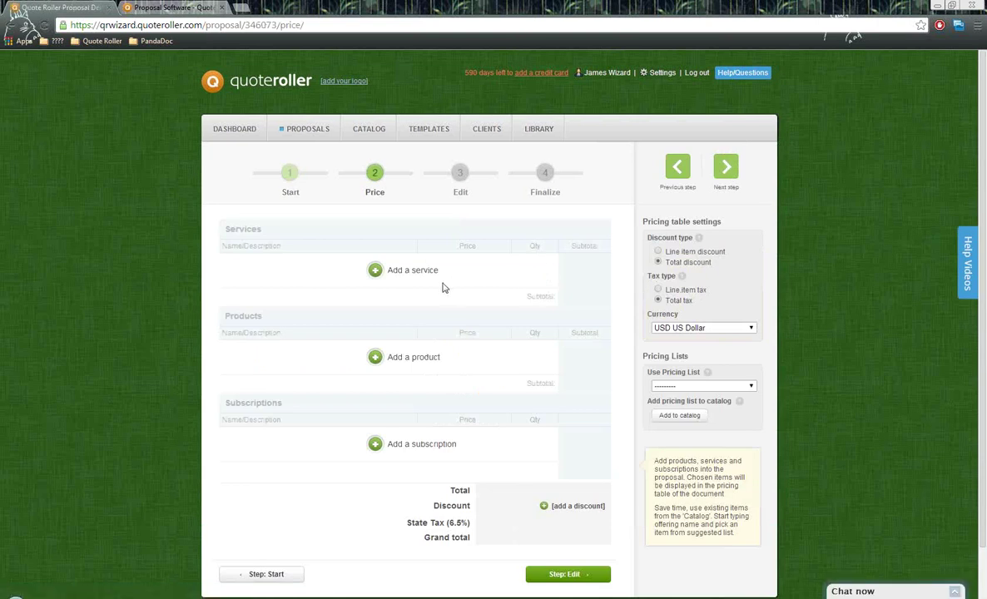
left_click(398, 270)
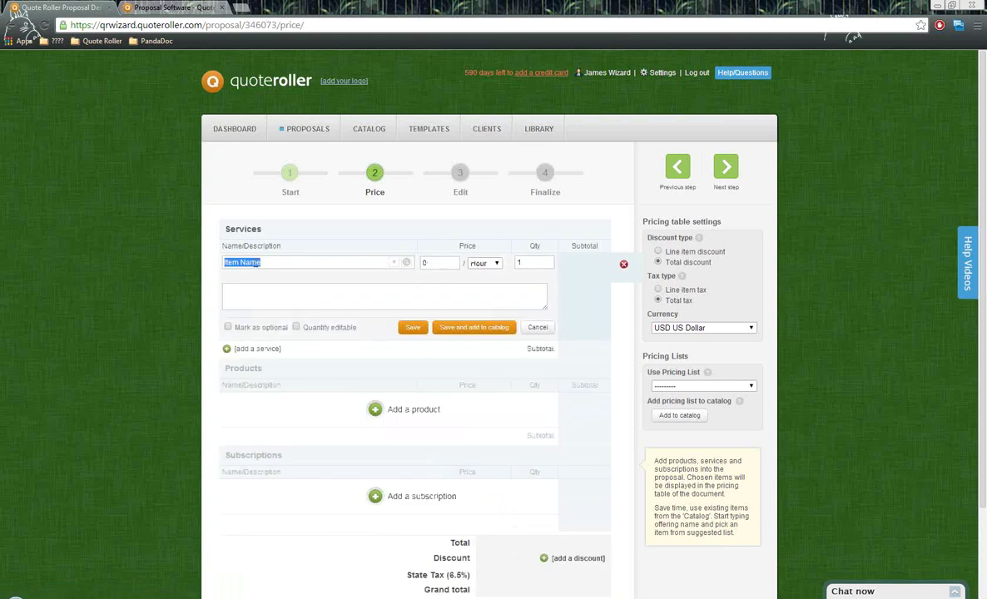
left_click(426, 263)
left_click(399, 265)
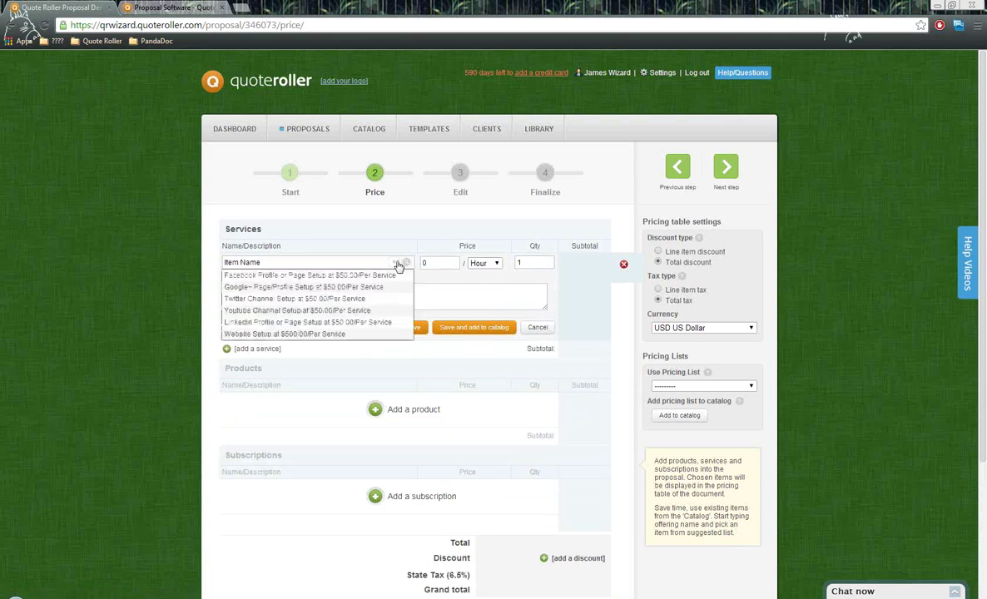
left_click(347, 334)
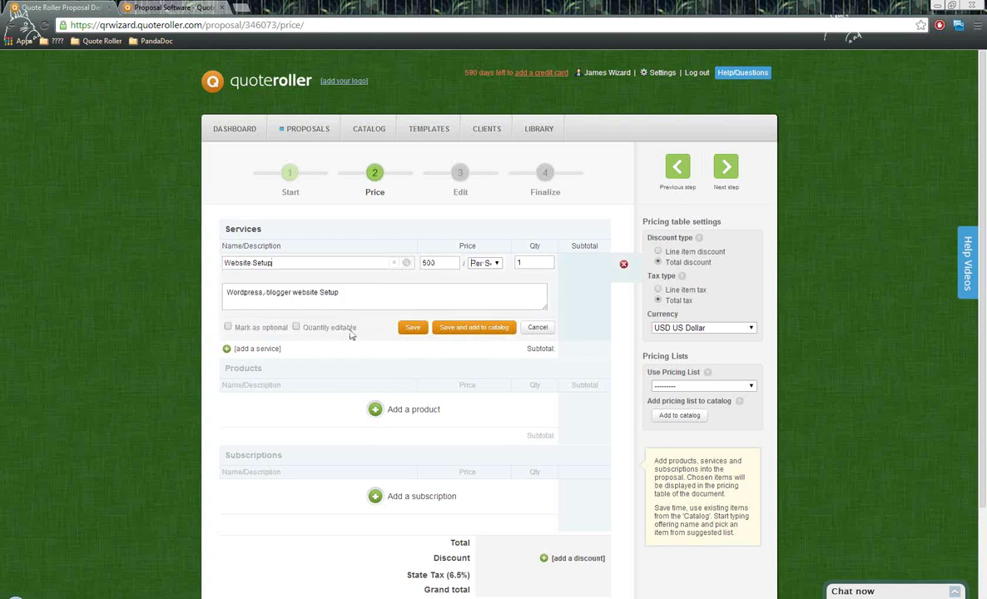
left_click(408, 265)
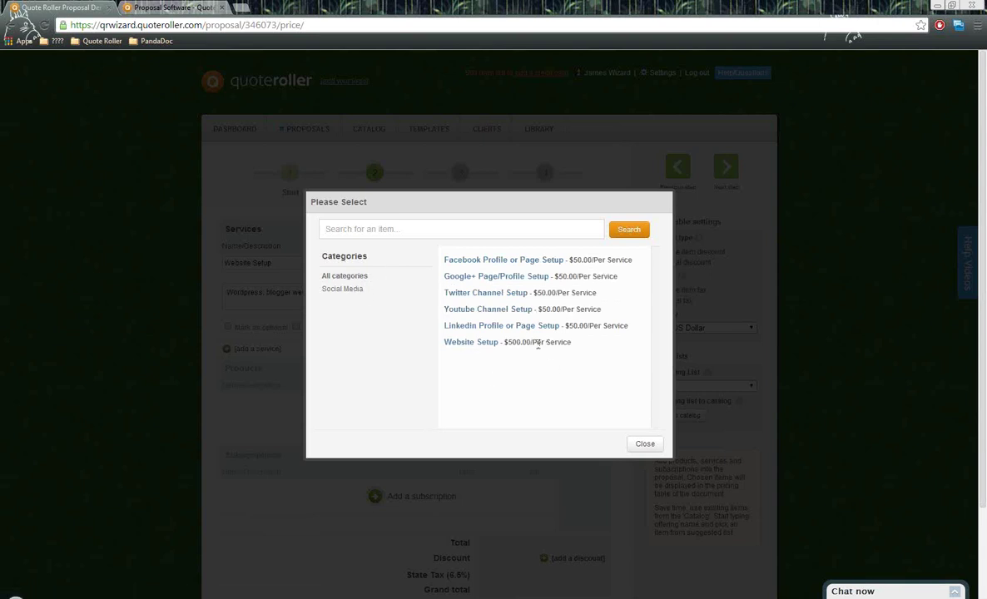
left_click(485, 346)
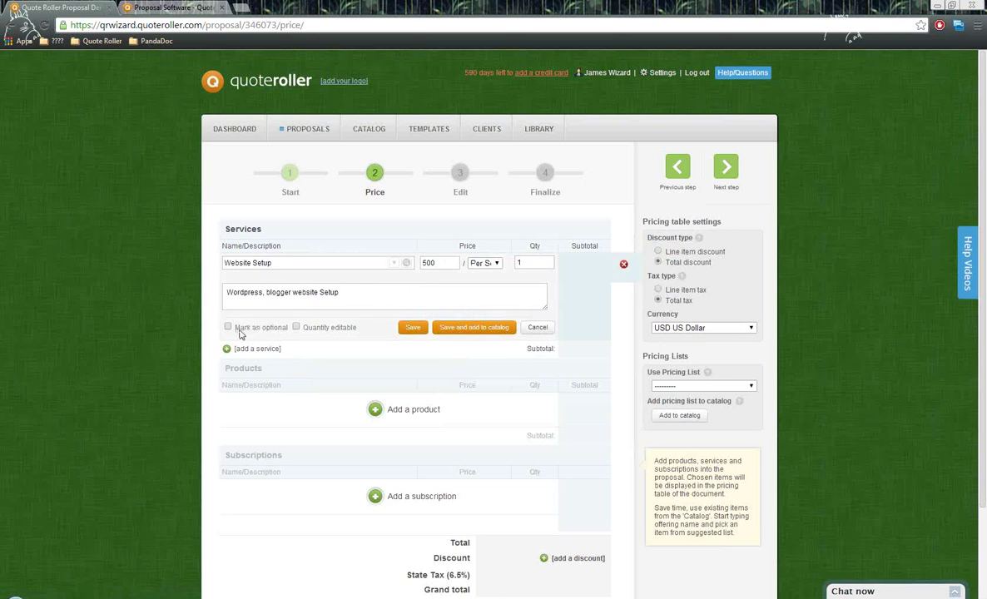
End the Website Setup description with a full stop, try marking it as optional, and save the service to the proposal and catalog
left_click_drag(233, 328, 290, 327)
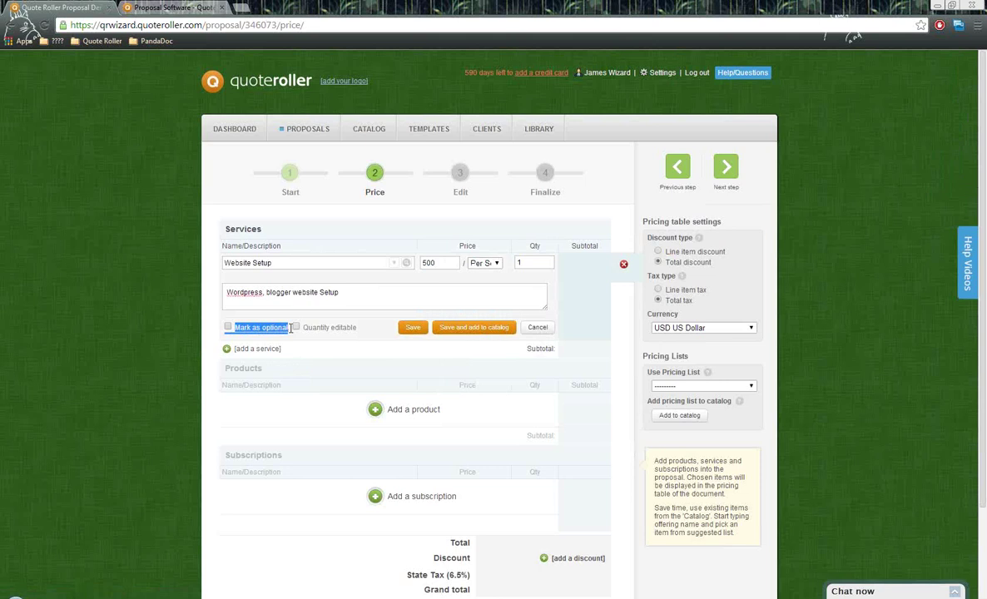
left_click(228, 327)
type(".")
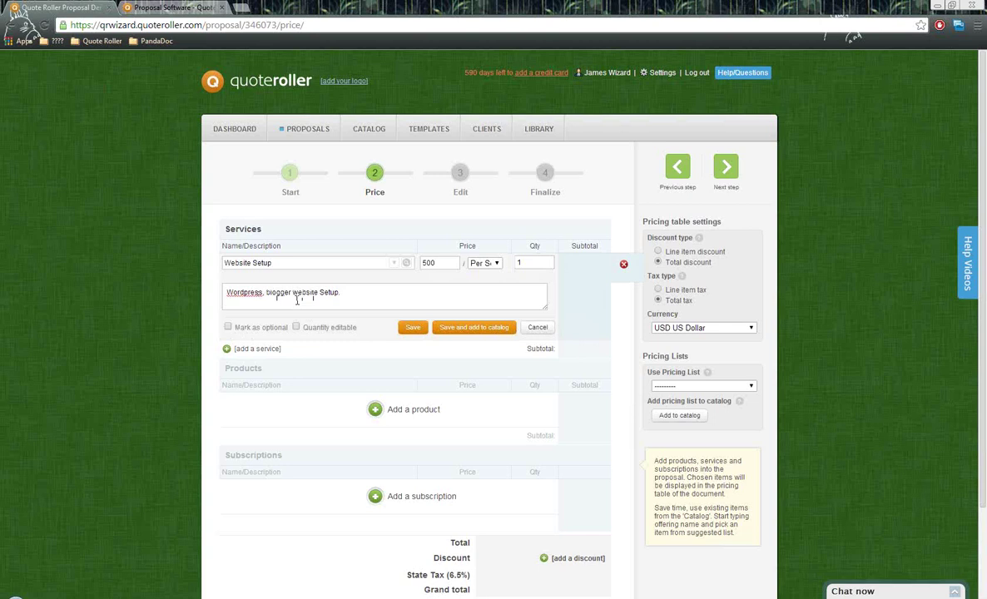
left_click(228, 328)
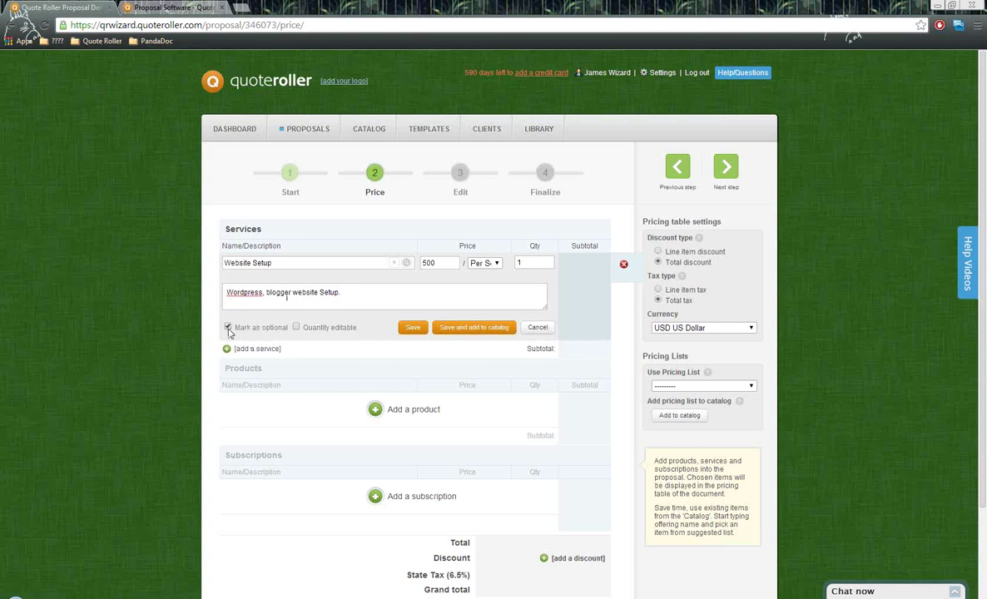
left_click(228, 327)
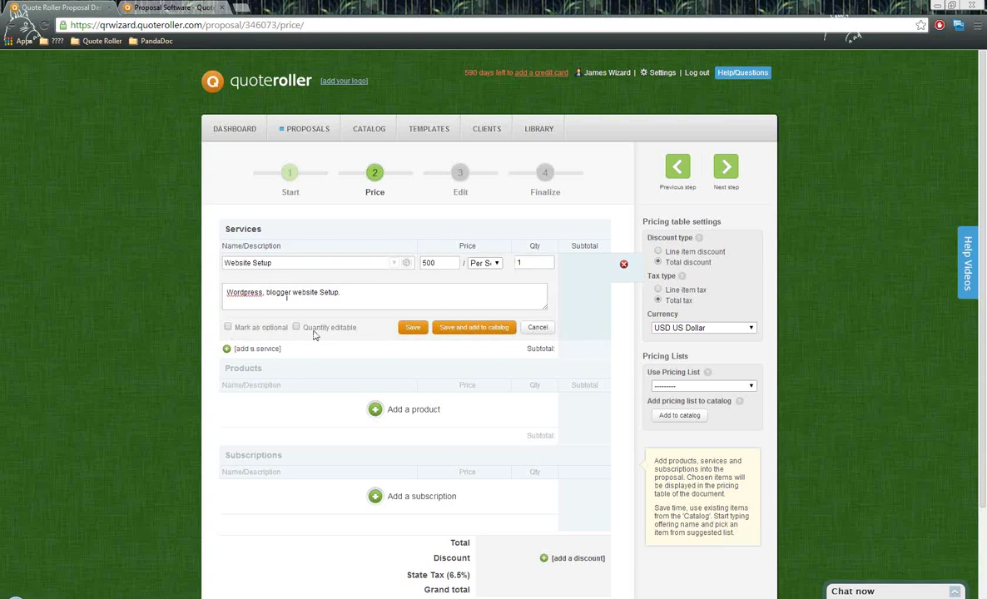
double_click(537, 262)
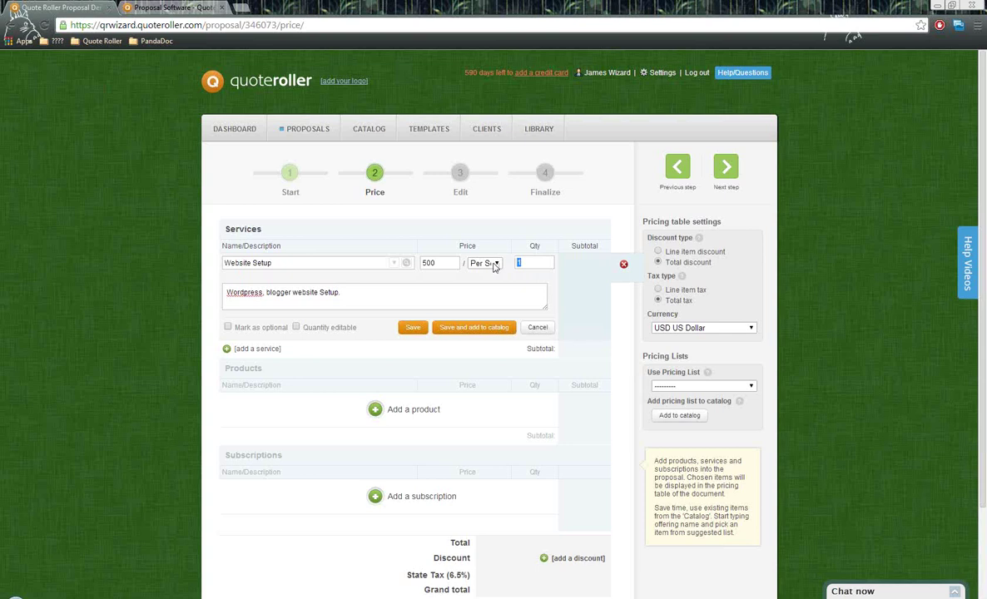
left_click(437, 296)
key("BackSpace")
left_click(509, 328)
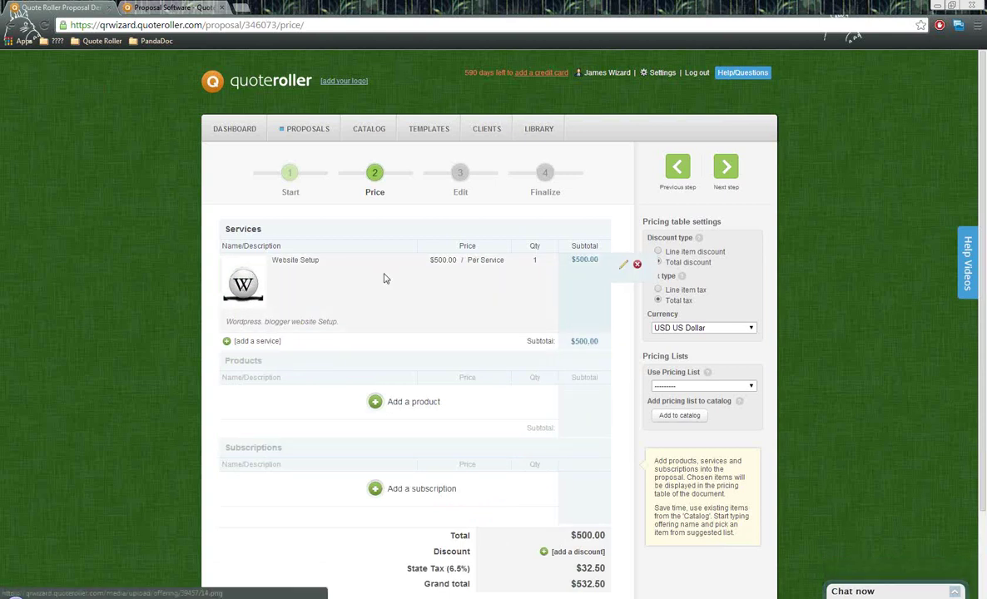
Switch the pricing table to line item discount and line item tax
triple_click(654, 221)
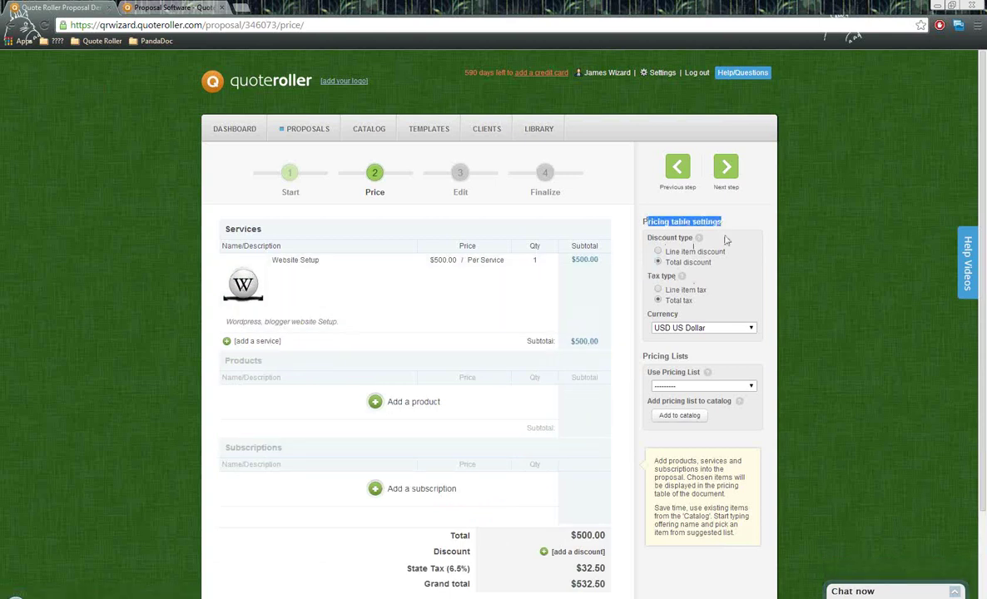
left_click(737, 249)
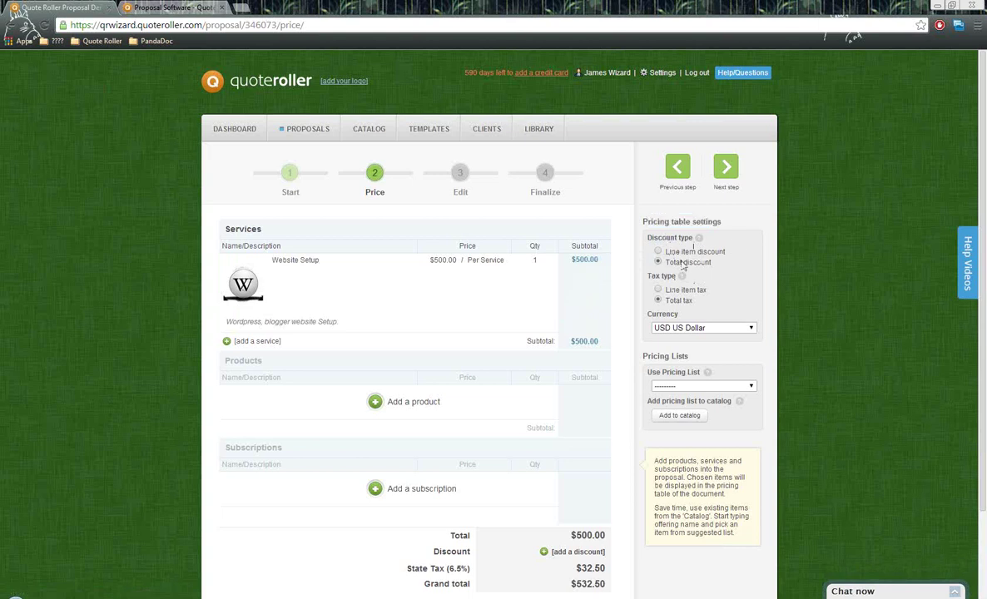
scroll(583, 466, "down", 1)
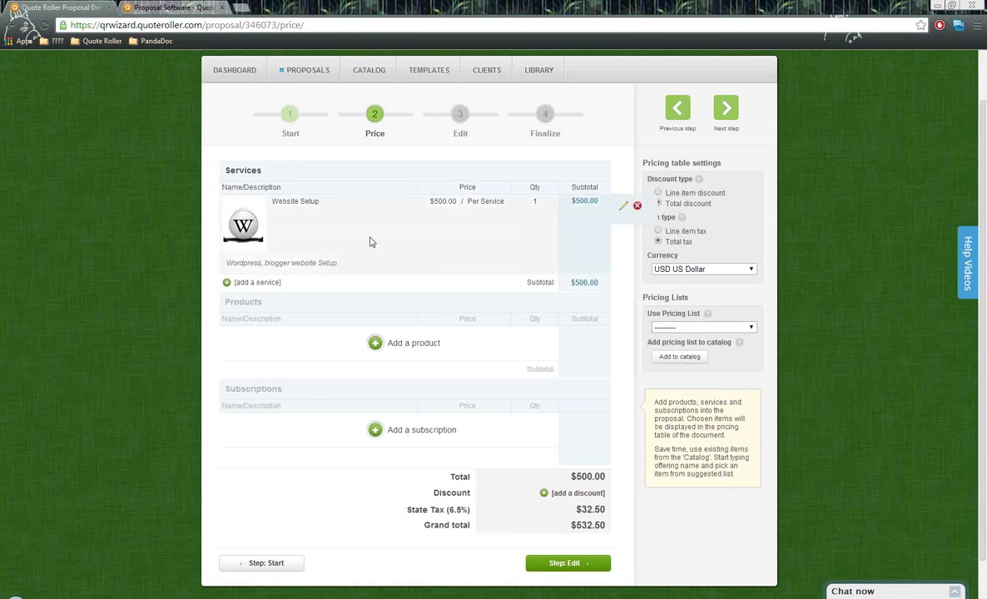
left_click(678, 194)
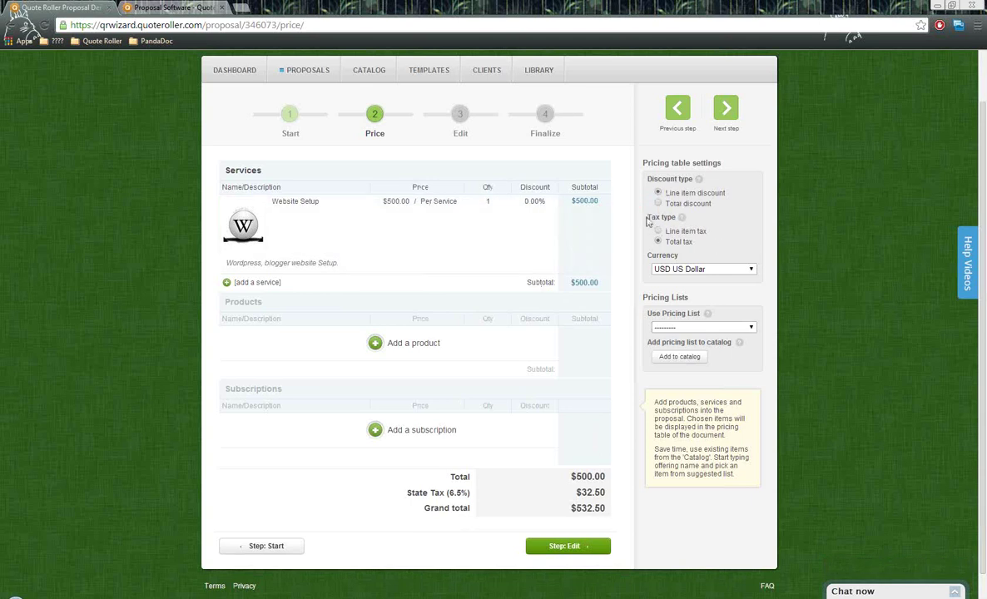
mouse_move(624, 499)
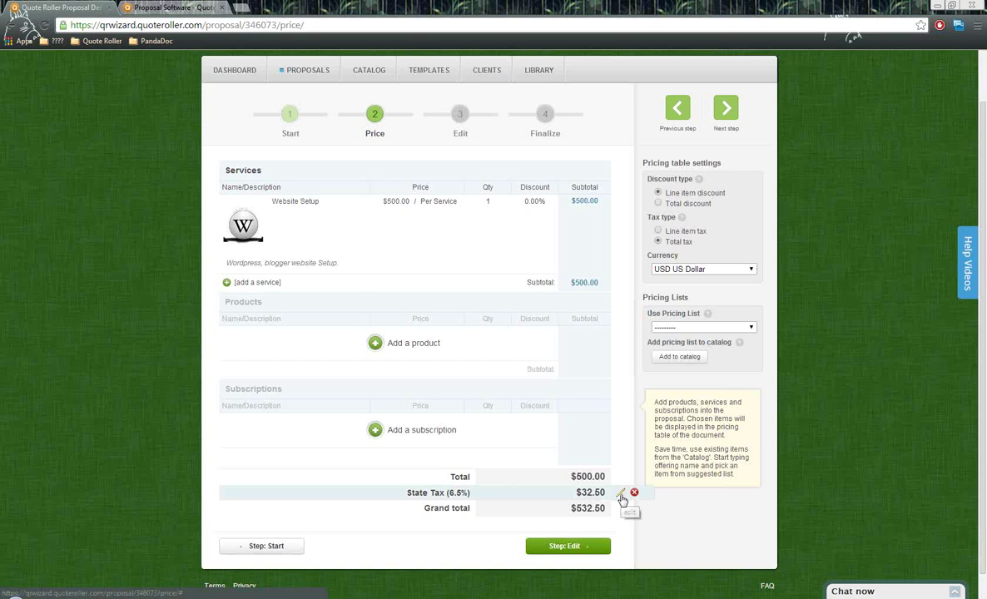
left_click(659, 231)
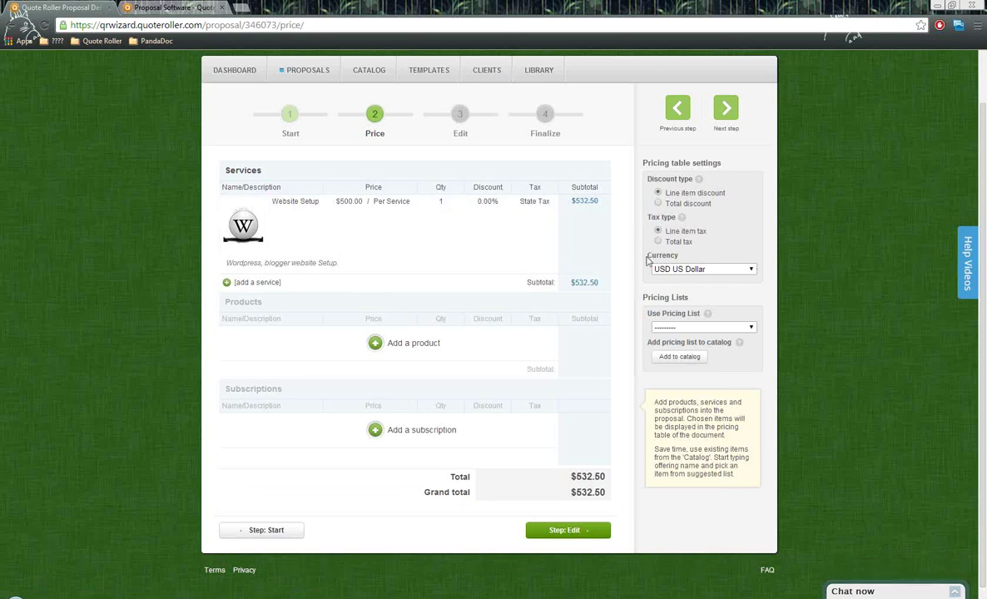
Examine the currencies available for the pricing table, keeping US Dollar
left_click_drag(648, 261, 699, 257)
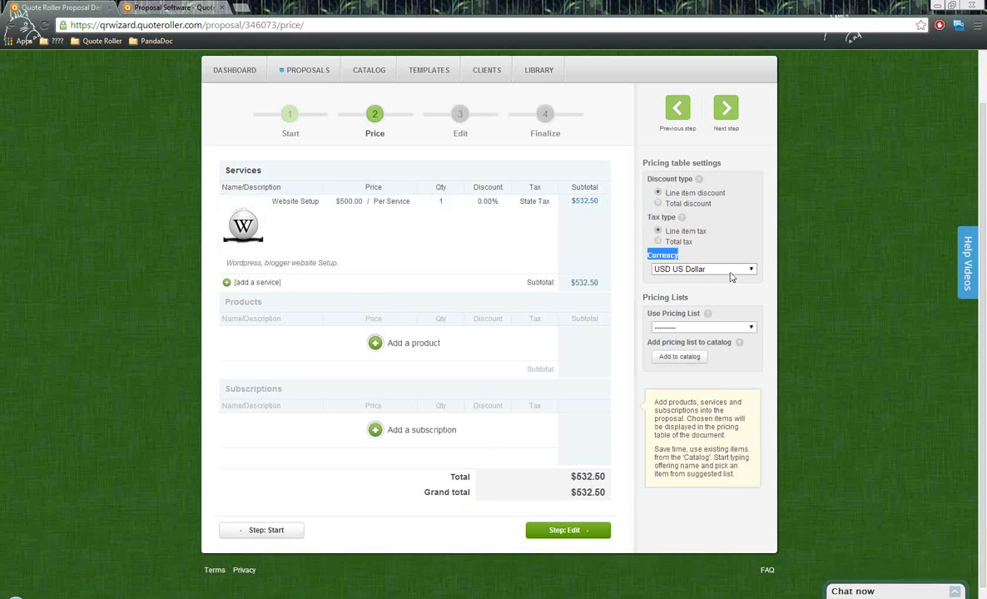
left_click(730, 272)
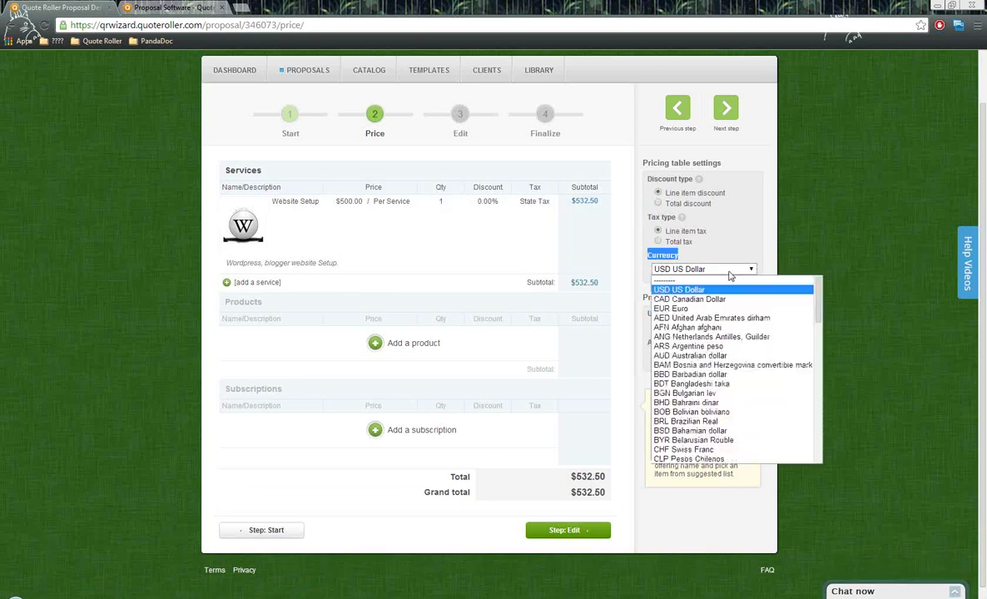
left_click(730, 272)
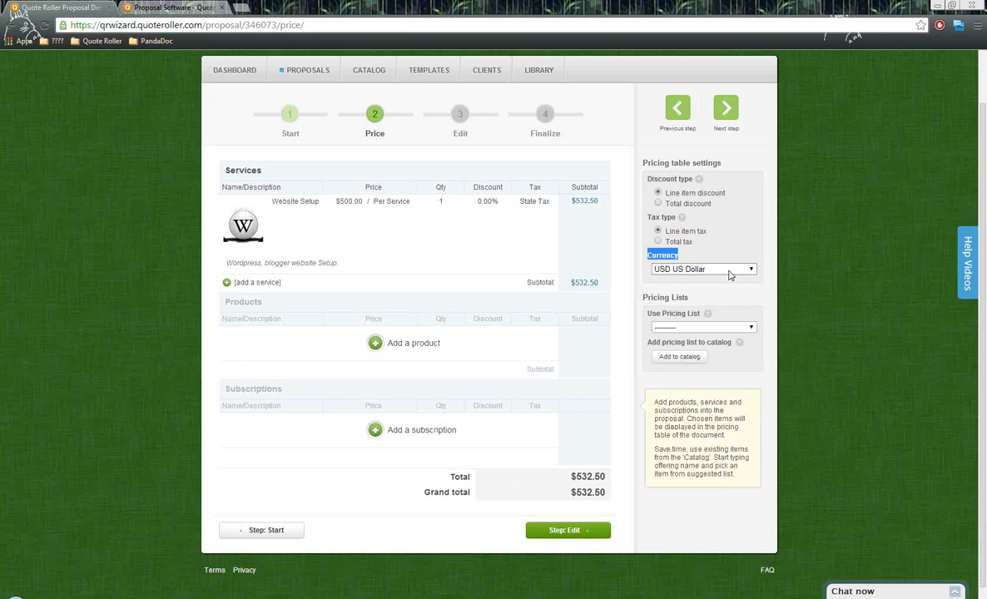
left_click(730, 272)
left_click(730, 272)
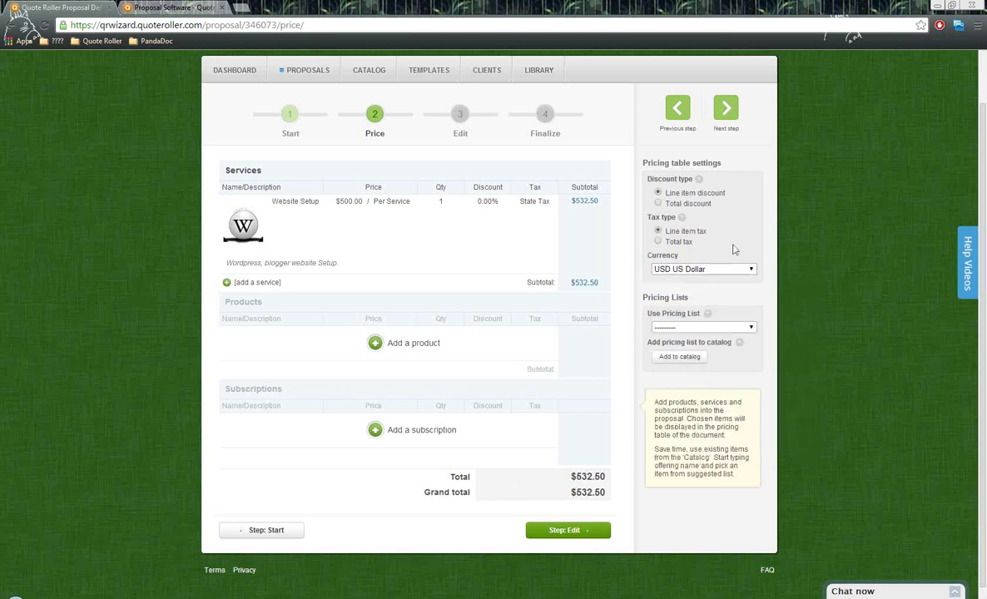
Load the pricing list "Website Setup, All Social Media Sites, Optional Keyboard" into the proposal
scroll(730, 287, "down", 1)
left_click_drag(644, 286, 691, 287)
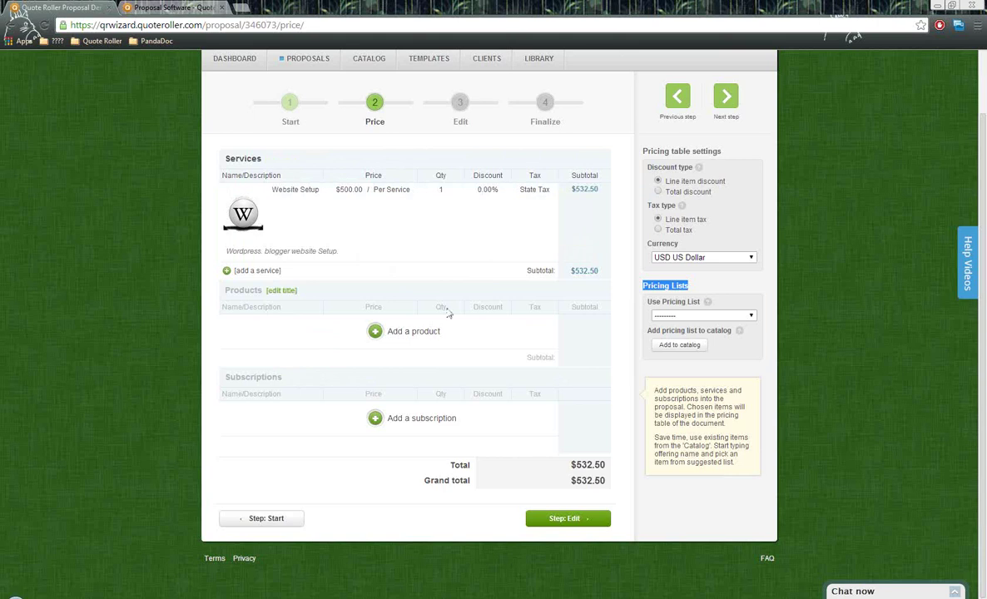
mouse_move(743, 336)
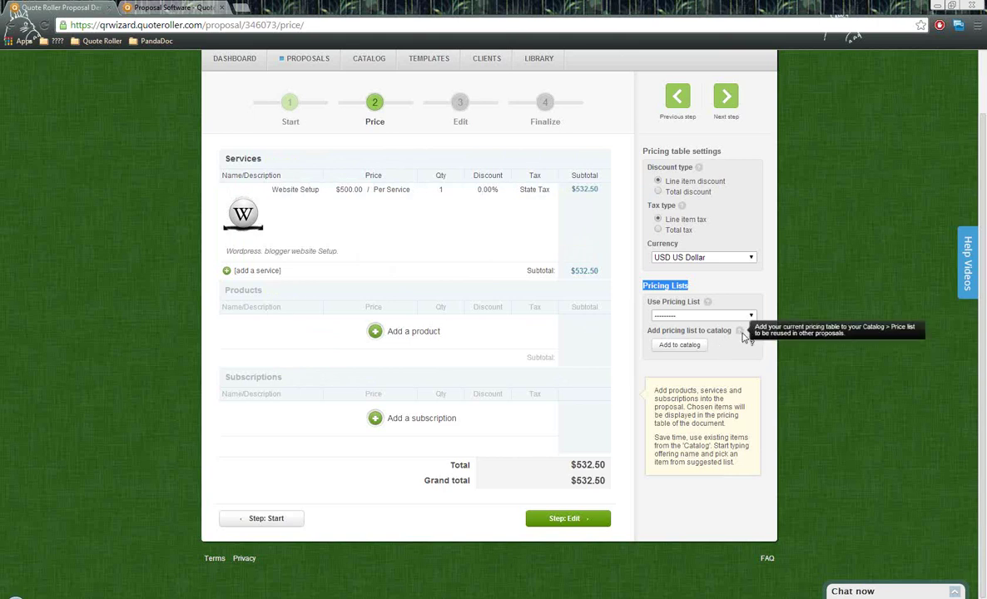
left_click(735, 317)
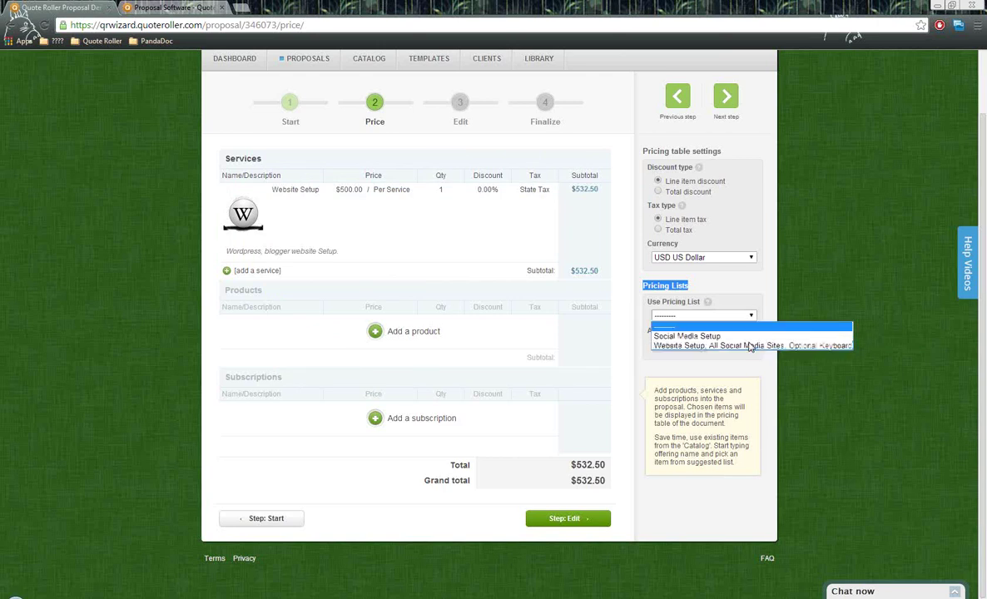
left_click(759, 348)
left_click(479, 99)
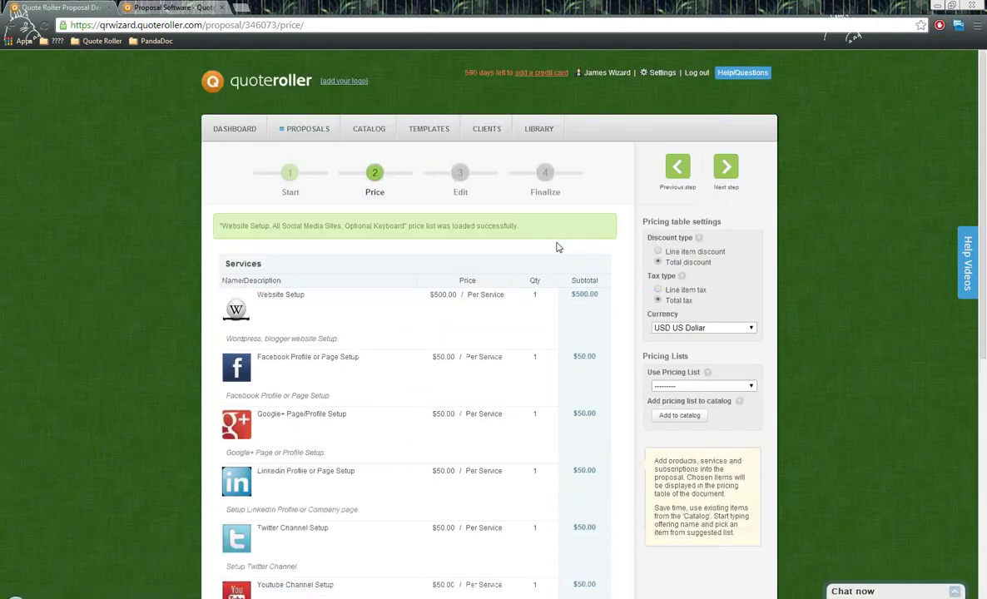
Review the loaded services and products, including the editing options for the Website Setup item
scroll(557, 247, "down", 1)
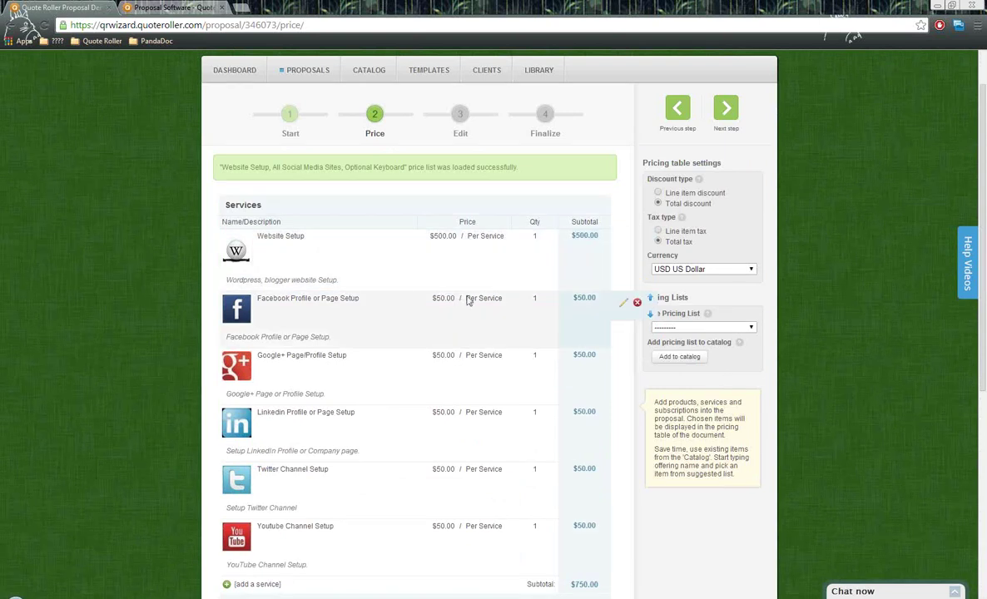
left_click(752, 328)
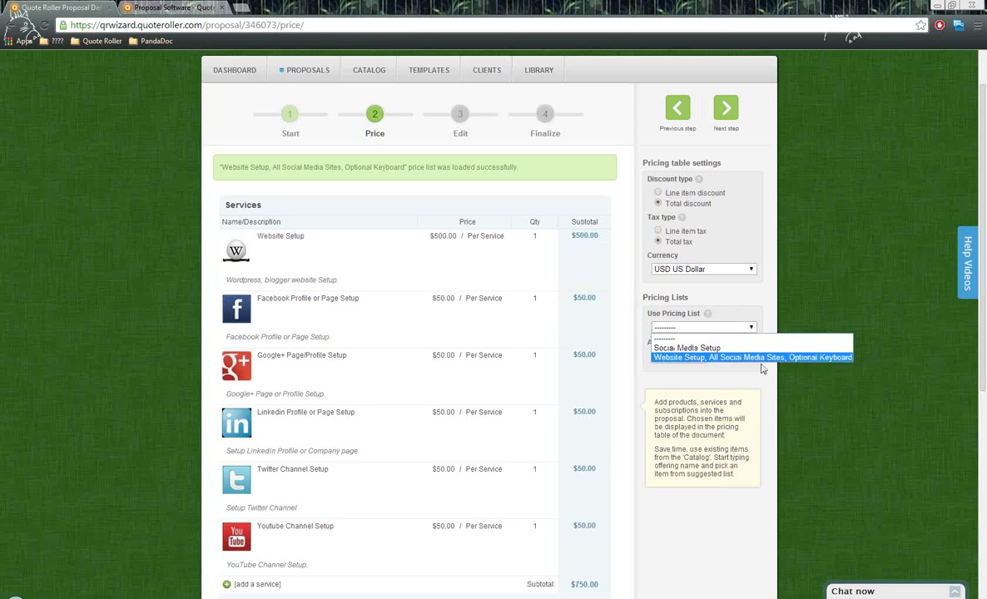
scroll(406, 271, "down", 2)
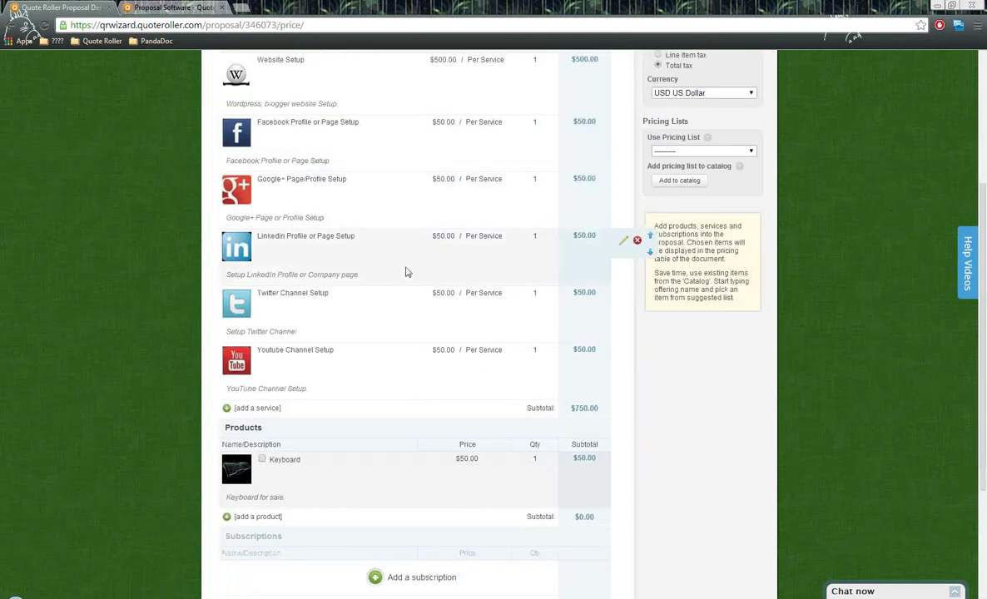
scroll(406, 273, "up", 1)
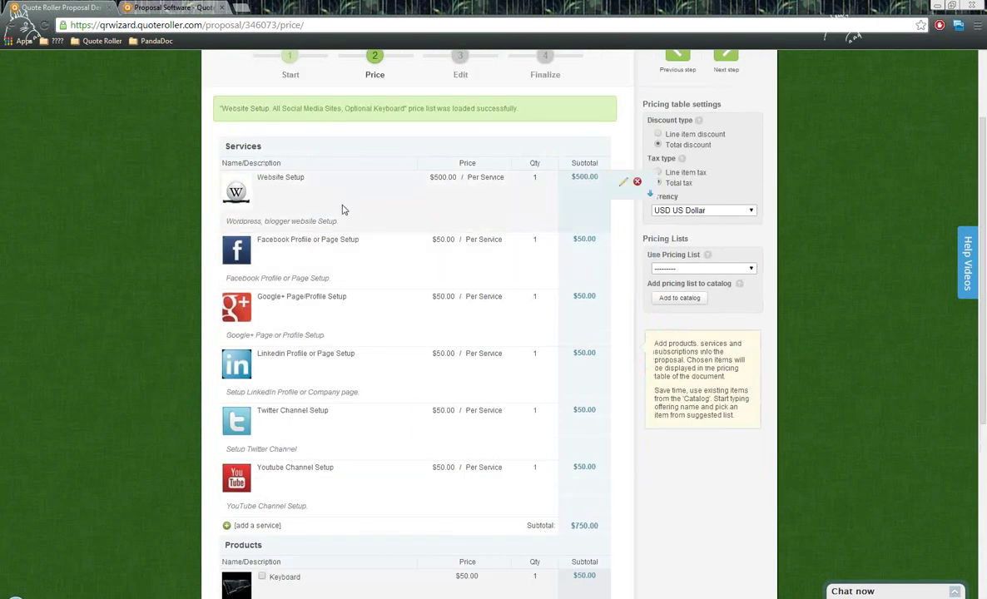
left_click(624, 185)
left_click(540, 245)
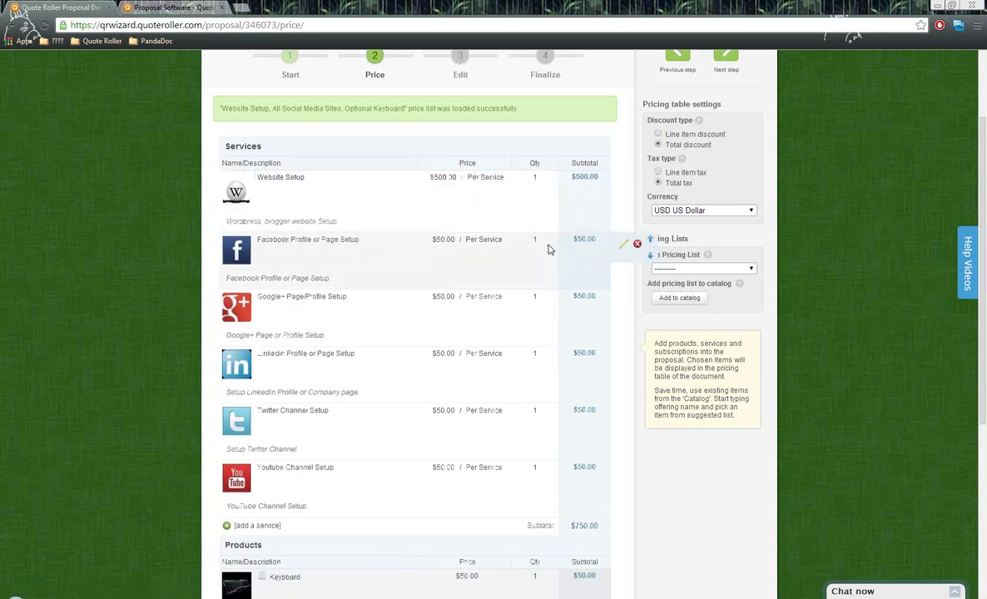
scroll(518, 250, "down", 2)
scroll(516, 255, "up", 1)
scroll(518, 246, "up", 3)
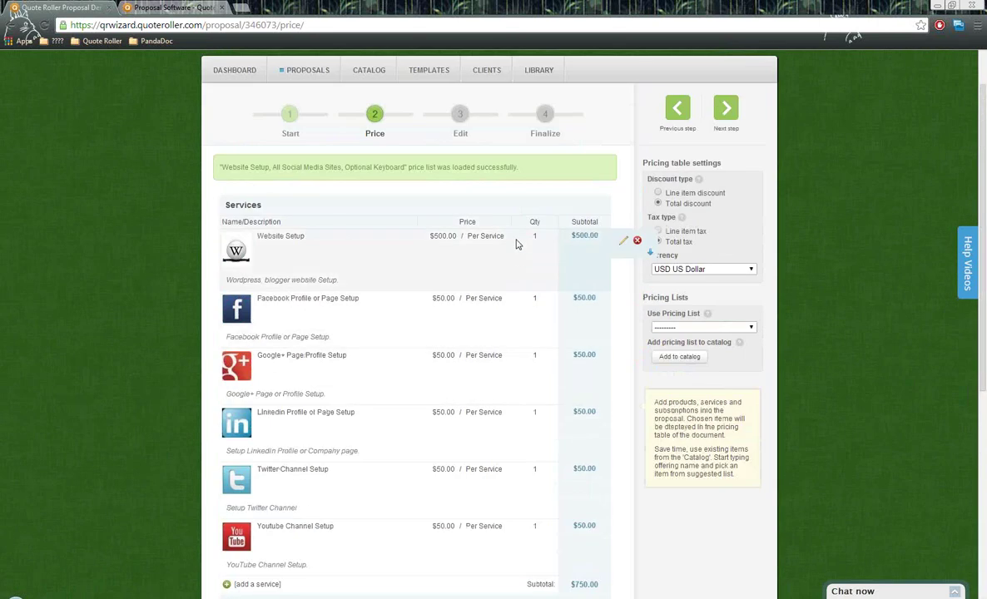
Continue from pricing through the proposal's content editing stage to the Finalize stage
left_click(725, 117)
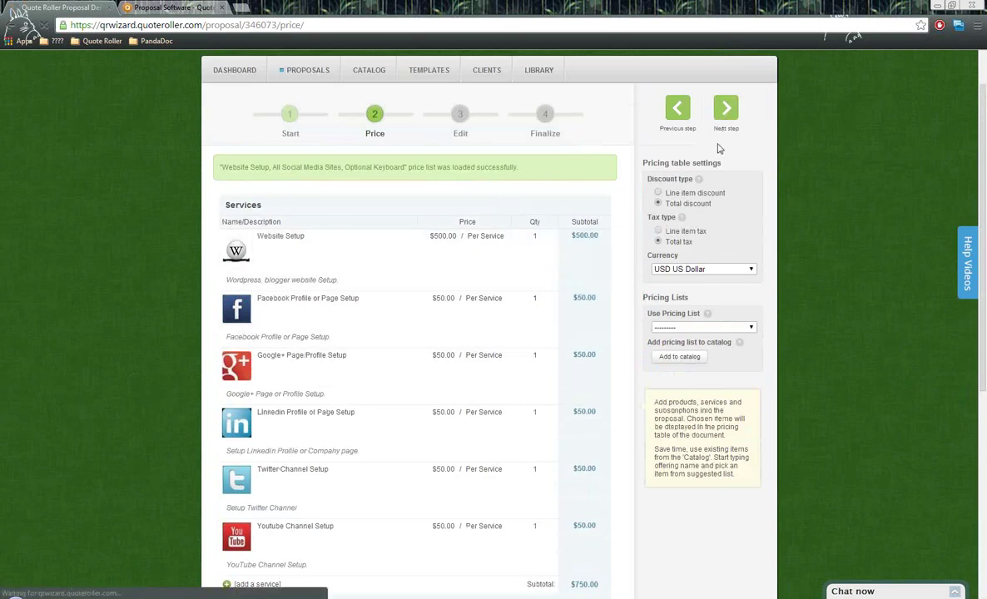
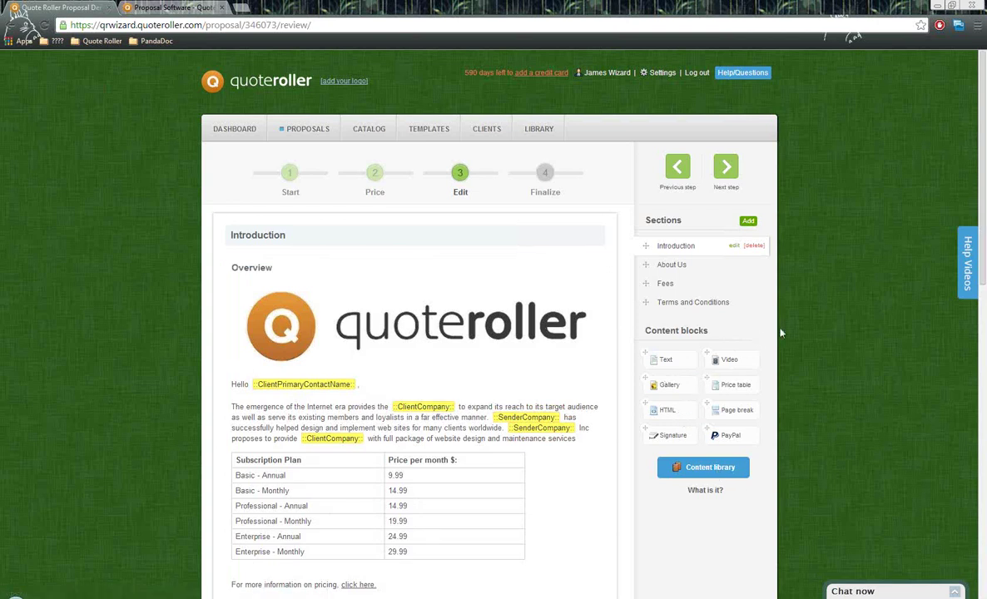
left_click(730, 166)
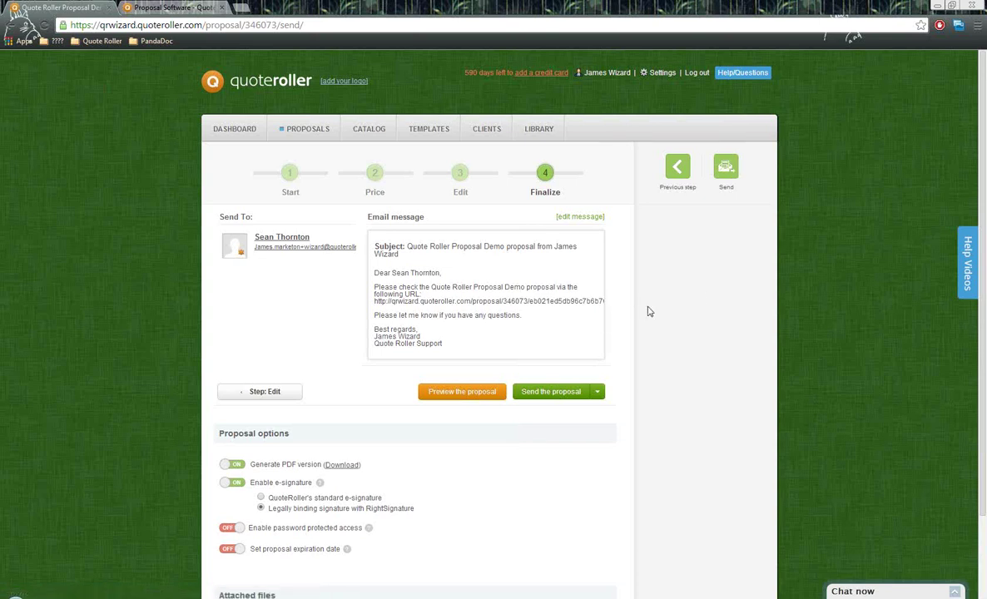
Switch the proposal's e-signature option to QuoteRoller's standard e-signature
scroll(310, 284, "down", 1)
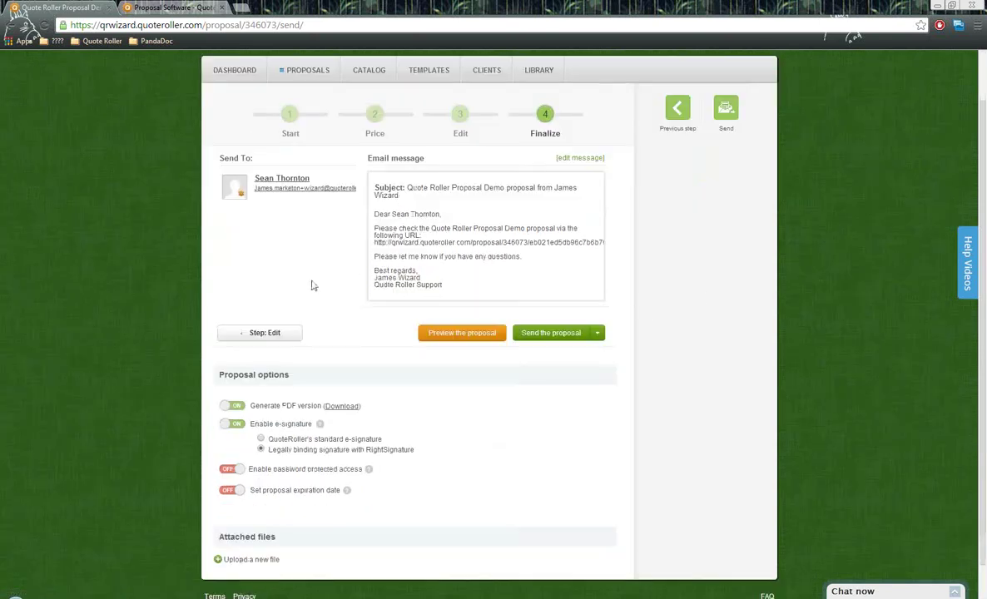
left_click_drag(215, 376, 287, 400)
left_click(248, 377)
left_click(261, 440)
Enable the proposal expiration date, keeping 04/19/2014, and turn on the expiration reminder
scroll(238, 467, "down", 1)
left_click(236, 453)
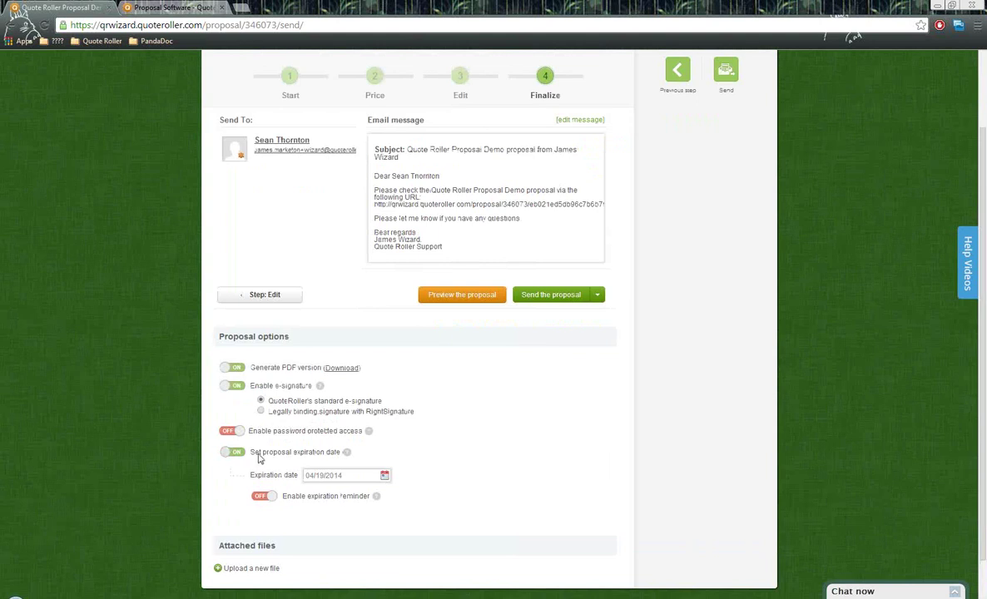
left_click(366, 477)
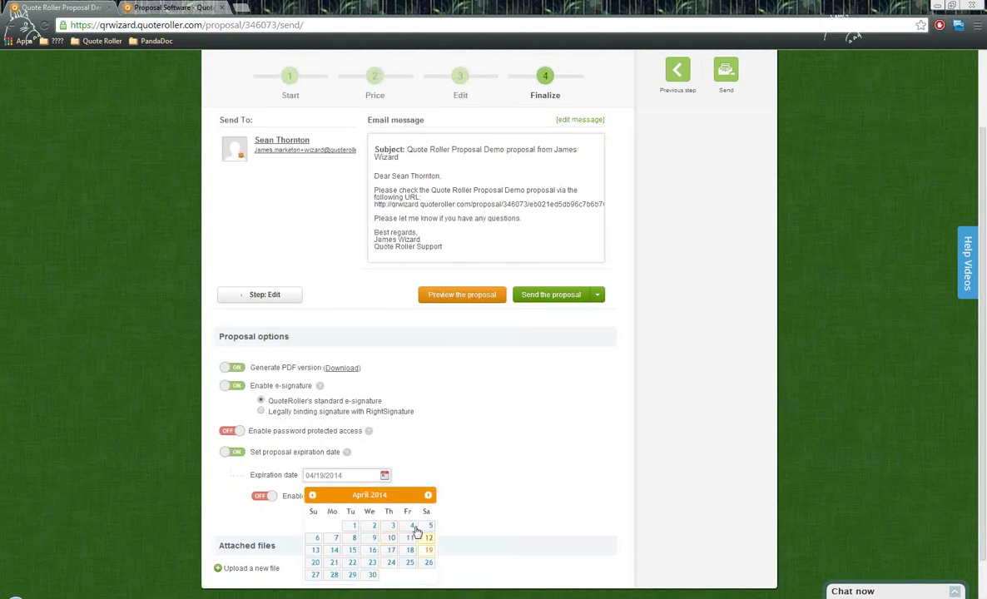
left_click(423, 470)
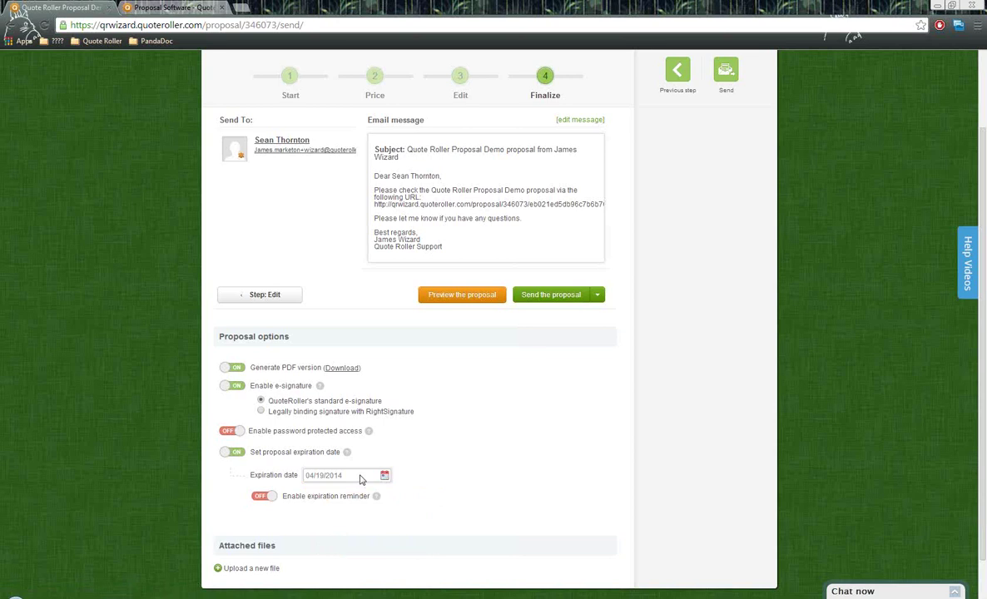
left_click(263, 497)
left_click(338, 480)
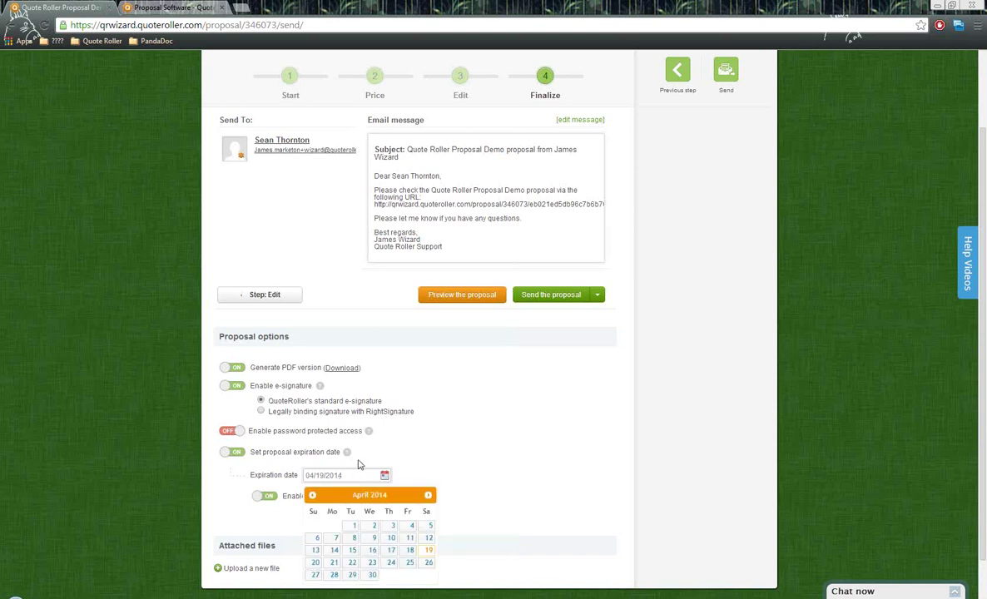
left_click(370, 462)
Review the attached files section and its option for uploading a new file to the proposal
scroll(372, 452, "down", 1)
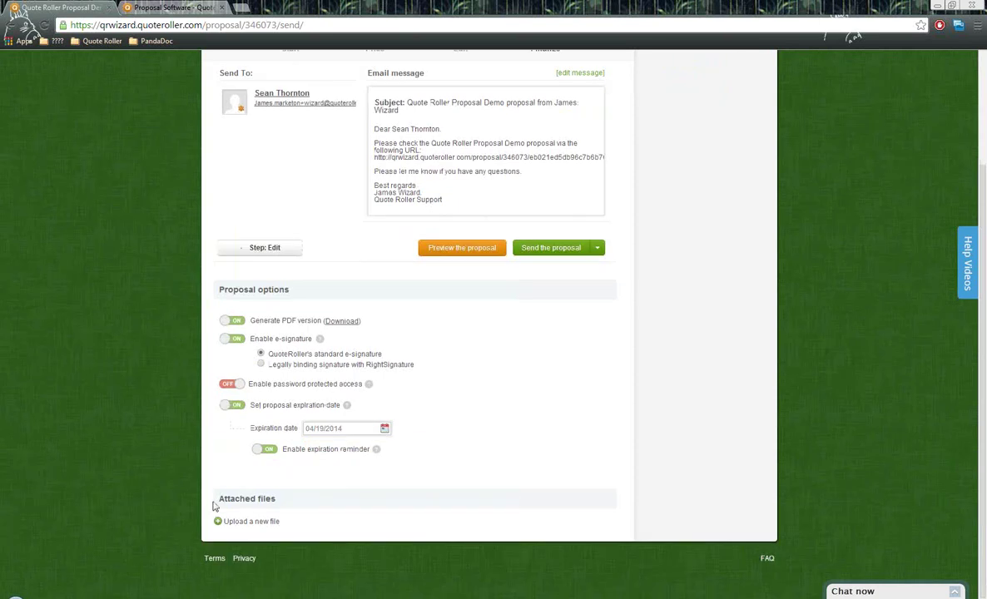
left_click_drag(218, 499, 291, 497)
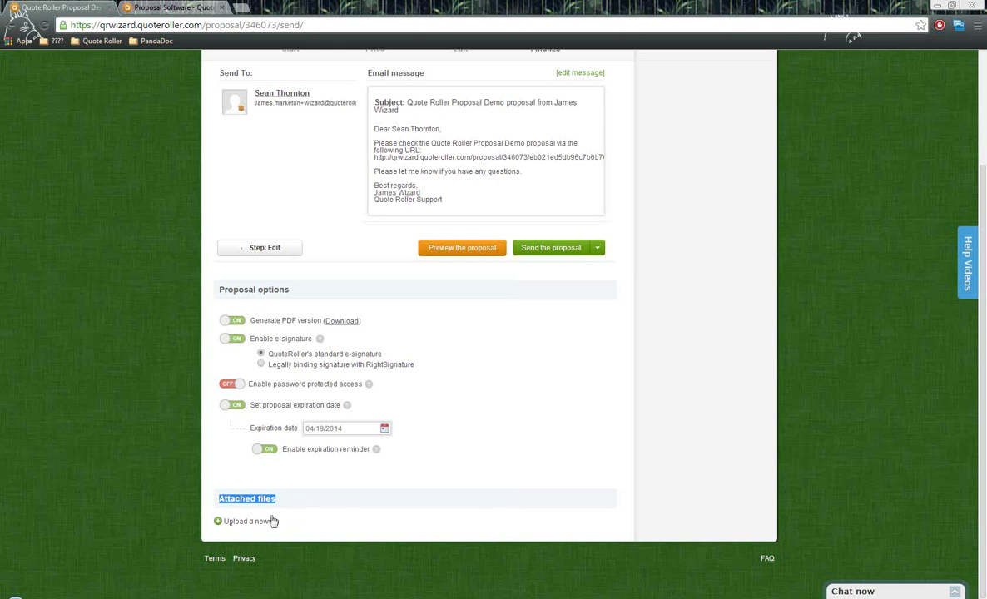
left_click(333, 510)
Check the proposal's recipient and save the proposal as sent
scroll(345, 508, "up", 1)
scroll(350, 502, "up", 2)
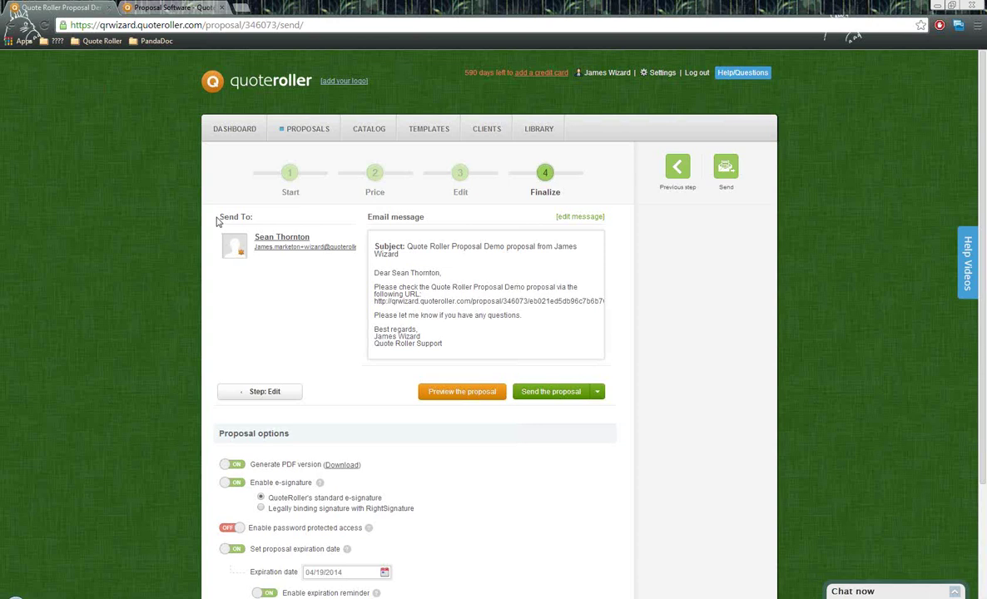
left_click_drag(219, 215, 255, 217)
left_click(268, 254)
left_click(597, 391)
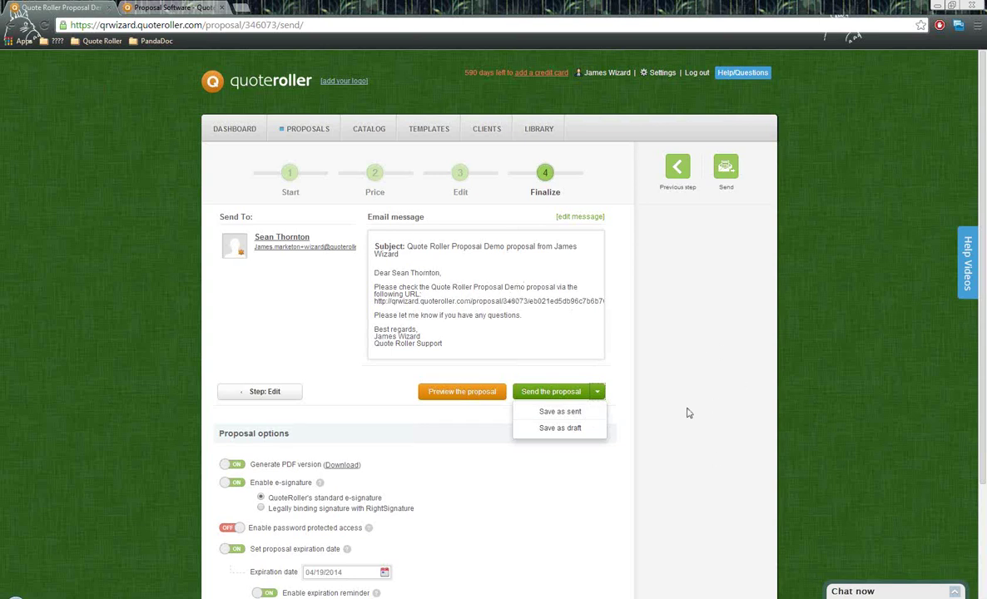
left_click(562, 412)
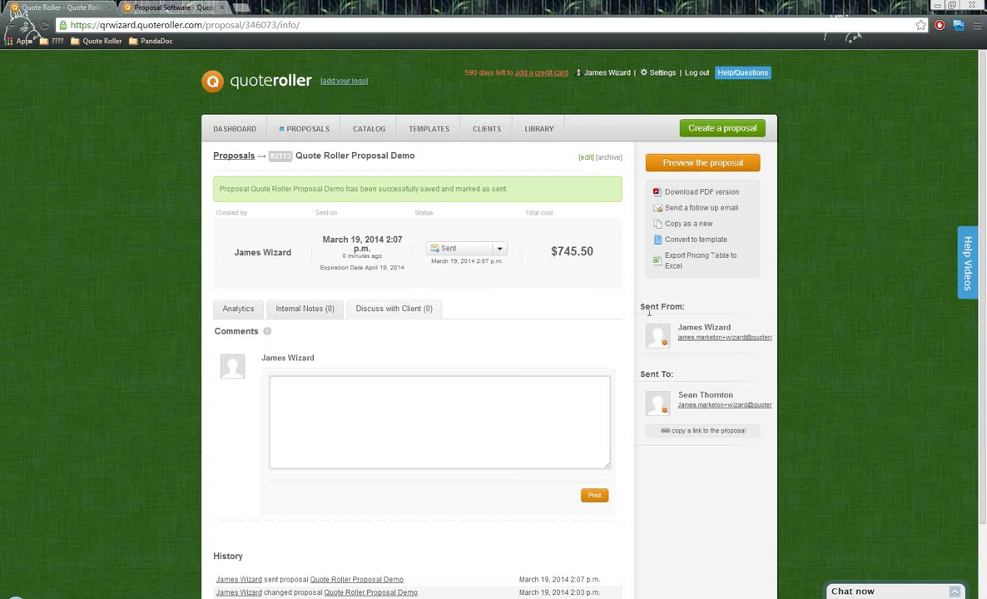
Copy the link to the sent proposal and open it in the second browser tab to see the client's view
left_click(710, 432)
left_click(173, 7)
left_click(226, 25)
key("ctrl+v")
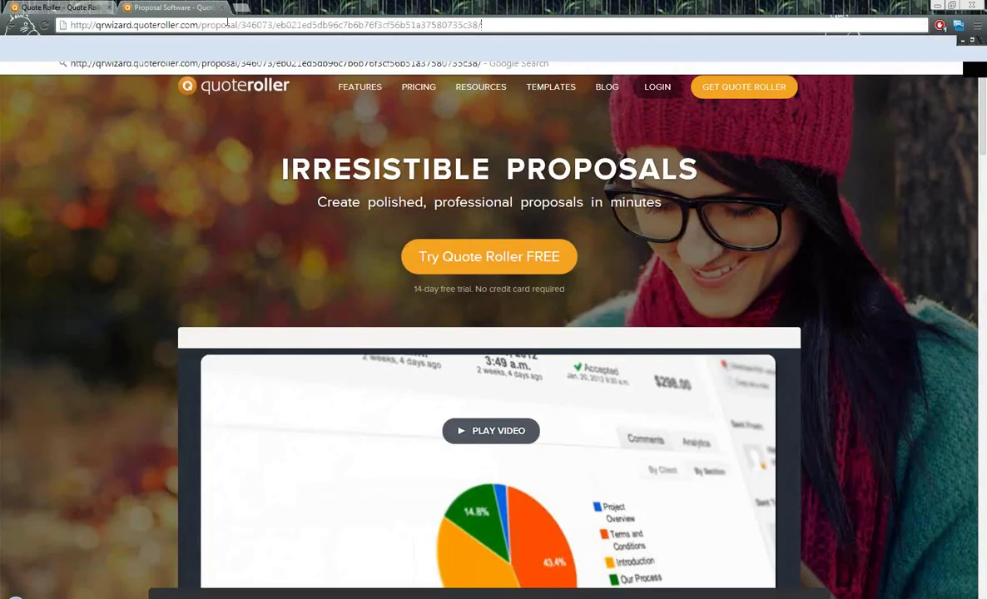
key("Return")
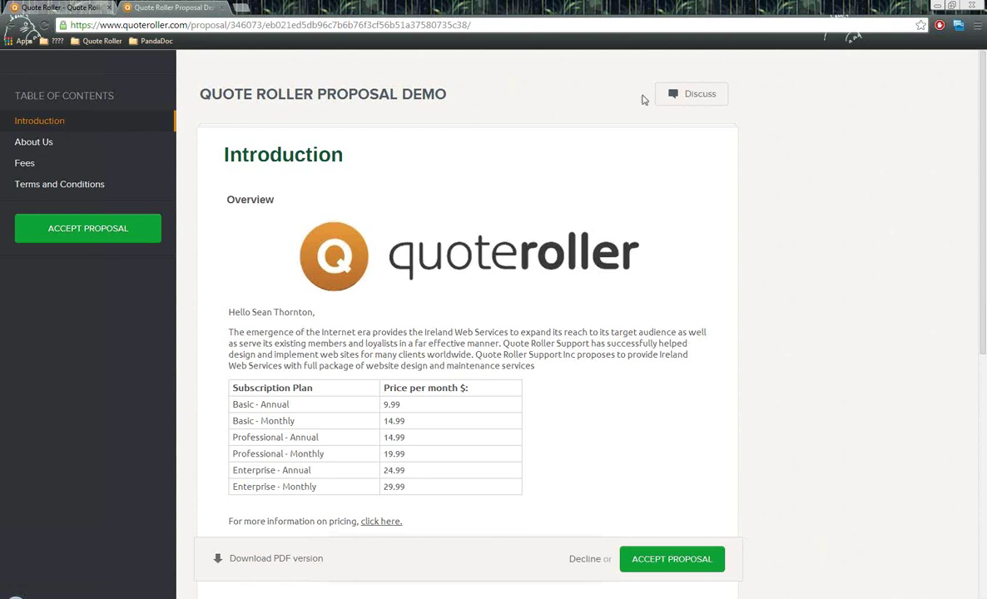
Post the comment "Hello, I have a question?" in the client's discussion of the proposal
left_click(704, 97)
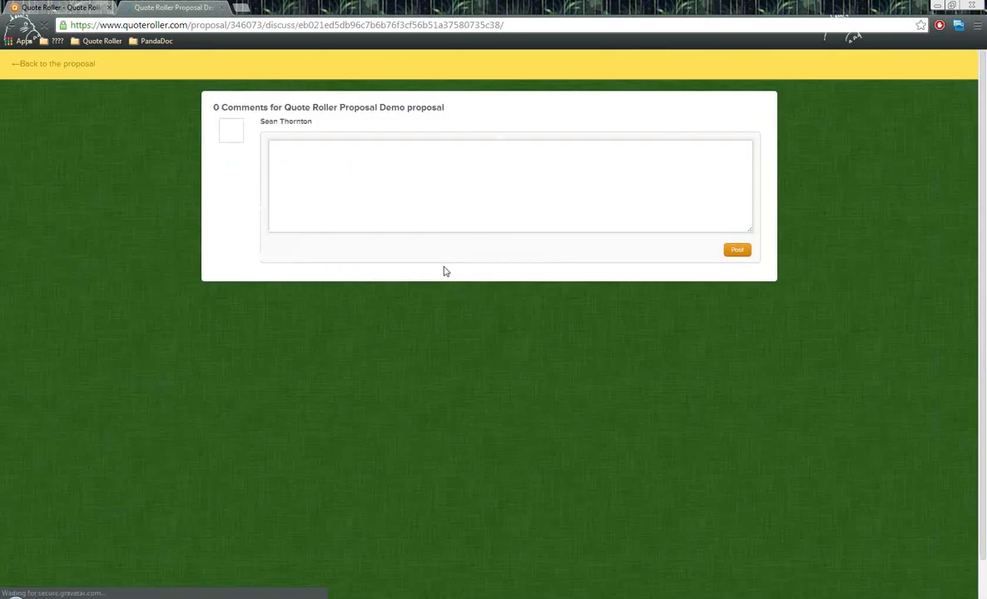
left_click(424, 202)
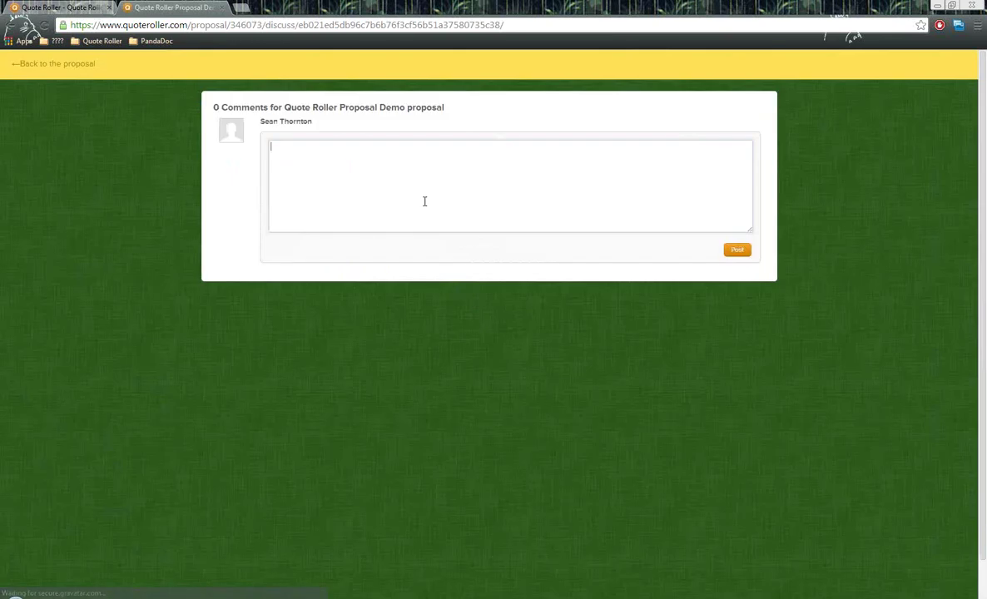
type("Hello")
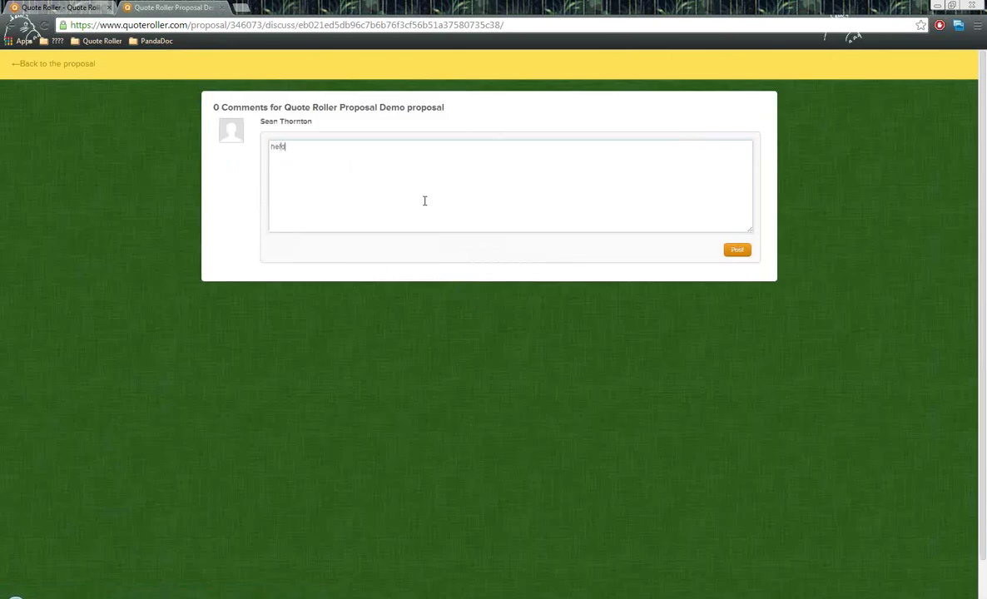
key("BackSpace")
key("BackSpace")
key("BackSpace")
type("ello, I have a questio")
left_click(740, 251)
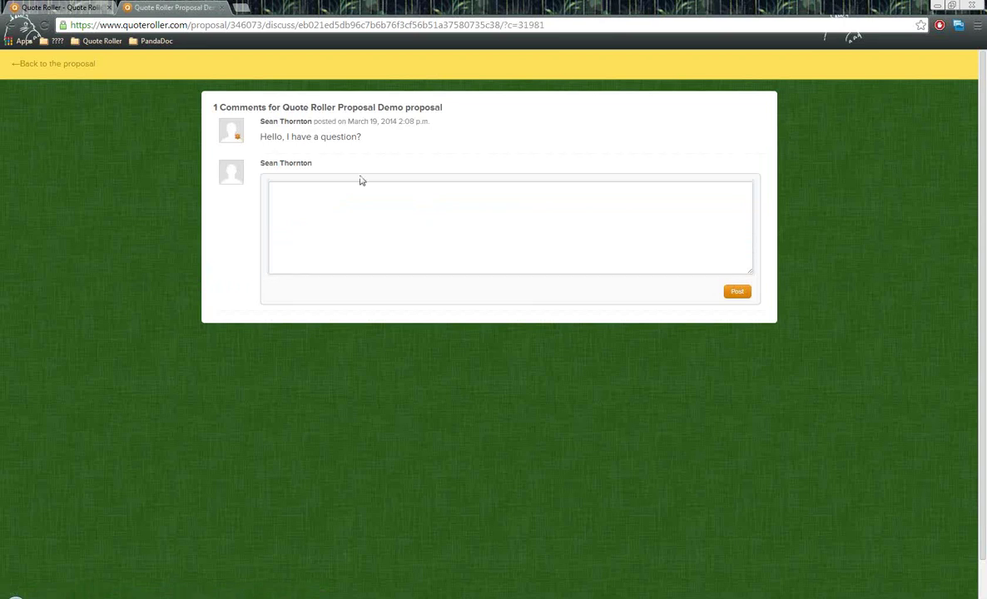
Return to the proposal and review its Introduction section, including the subscription plan price table
left_click(74, 67)
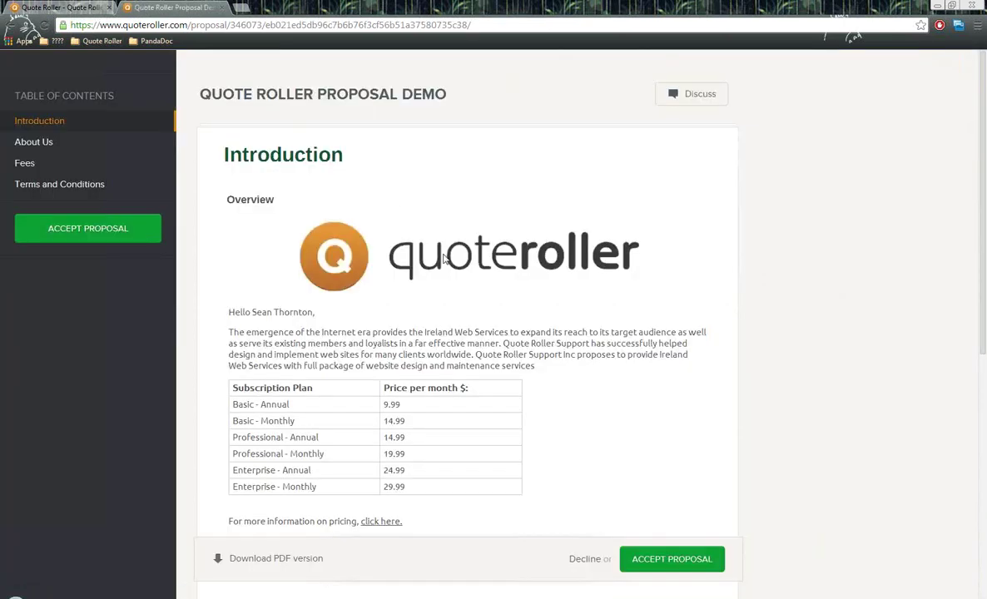
scroll(488, 218, "down", 1)
scroll(492, 223, "up", 1)
scroll(476, 248, "down", 1)
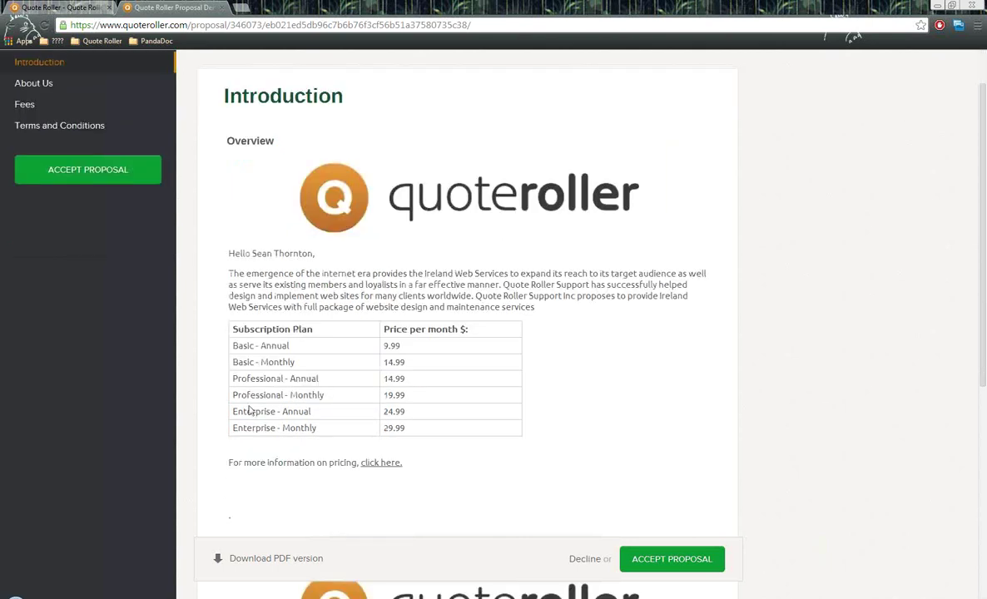
left_click_drag(234, 326, 509, 432)
left_click(515, 447)
scroll(491, 447, "down", 1)
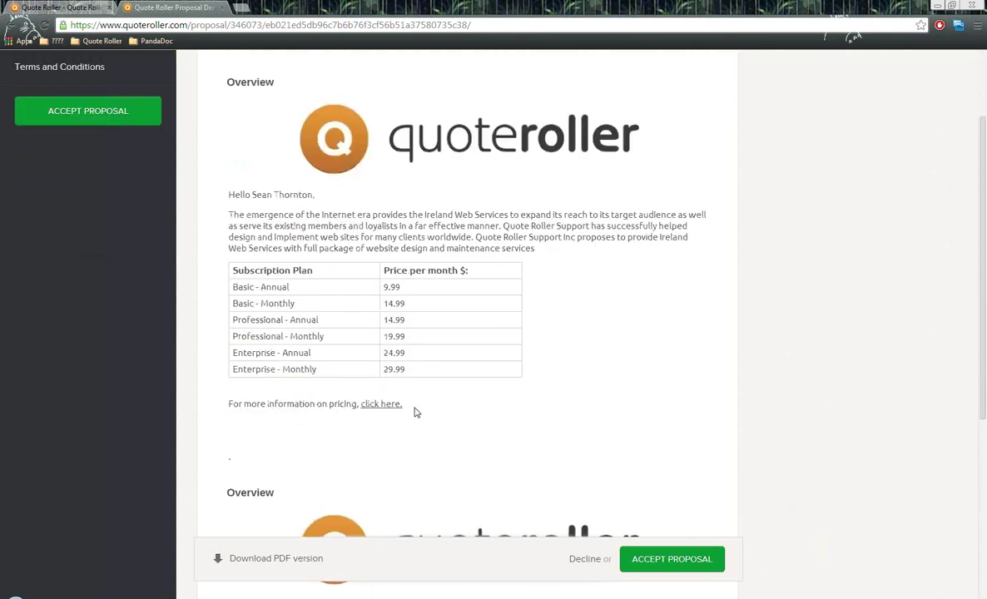
scroll(429, 412, "up", 2)
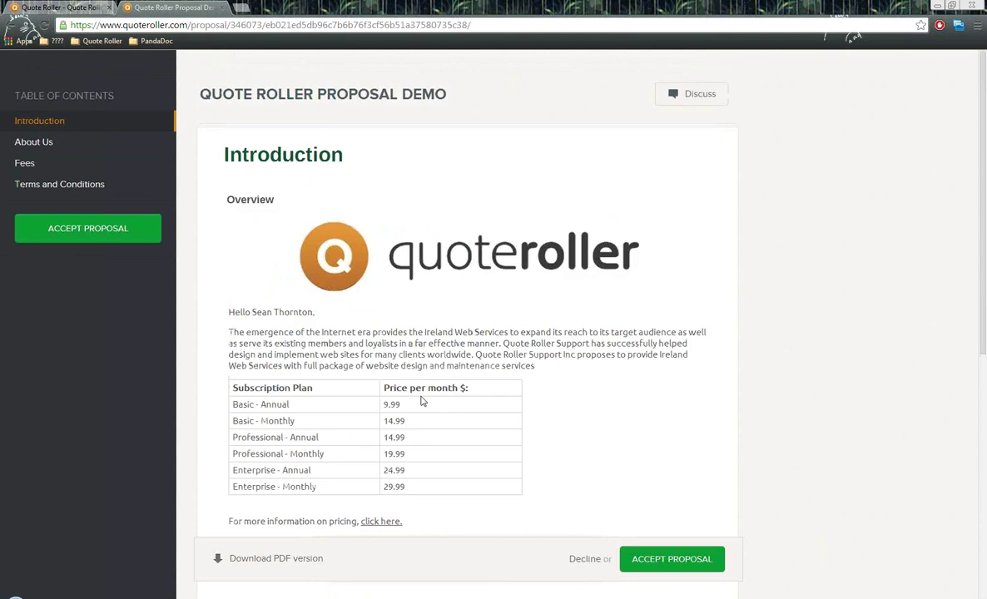
View the About Us section and enlarge its gallery photo, closing the photo again
left_click(23, 143)
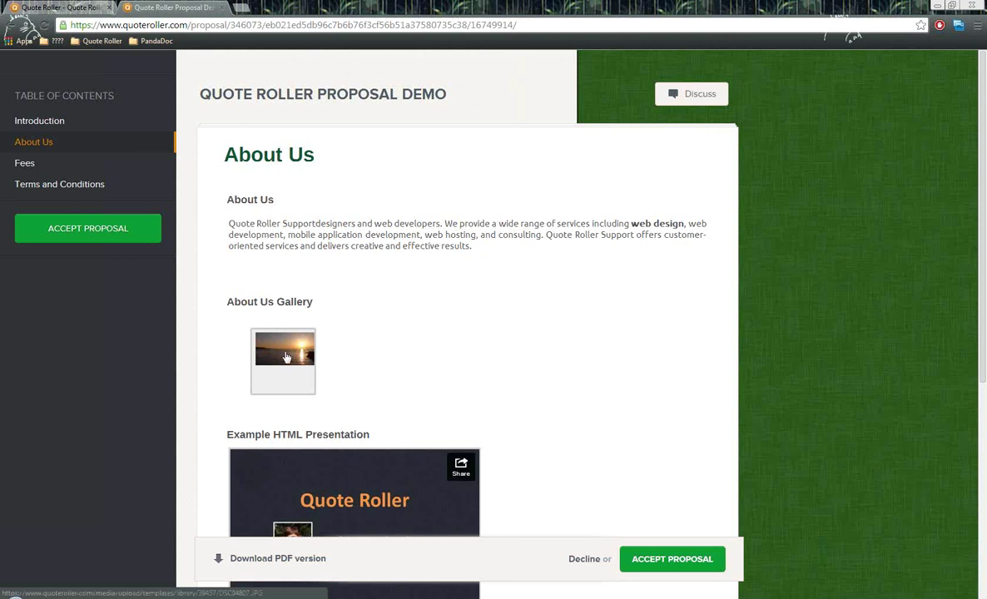
left_click(286, 356)
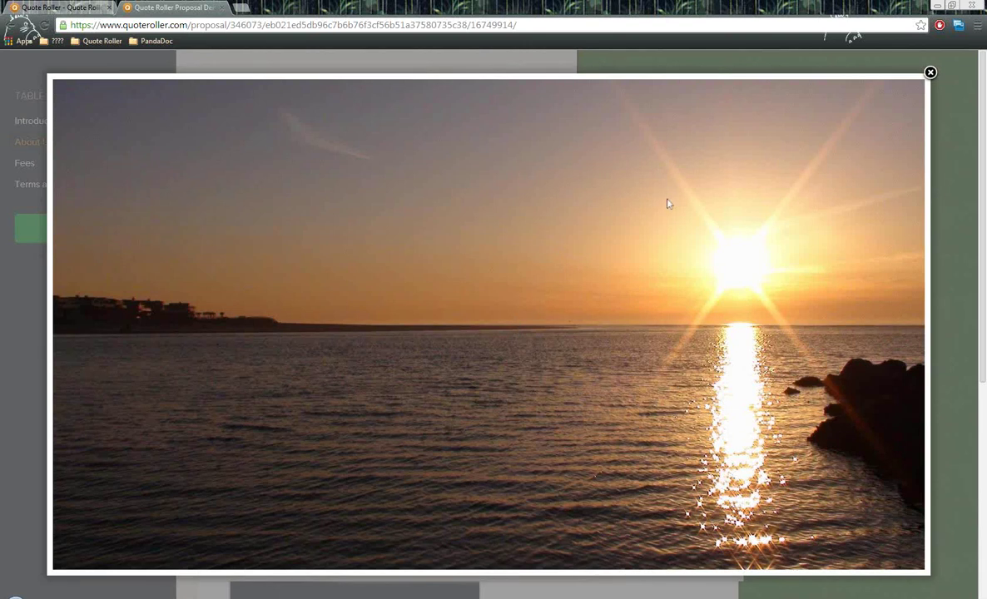
left_click(931, 74)
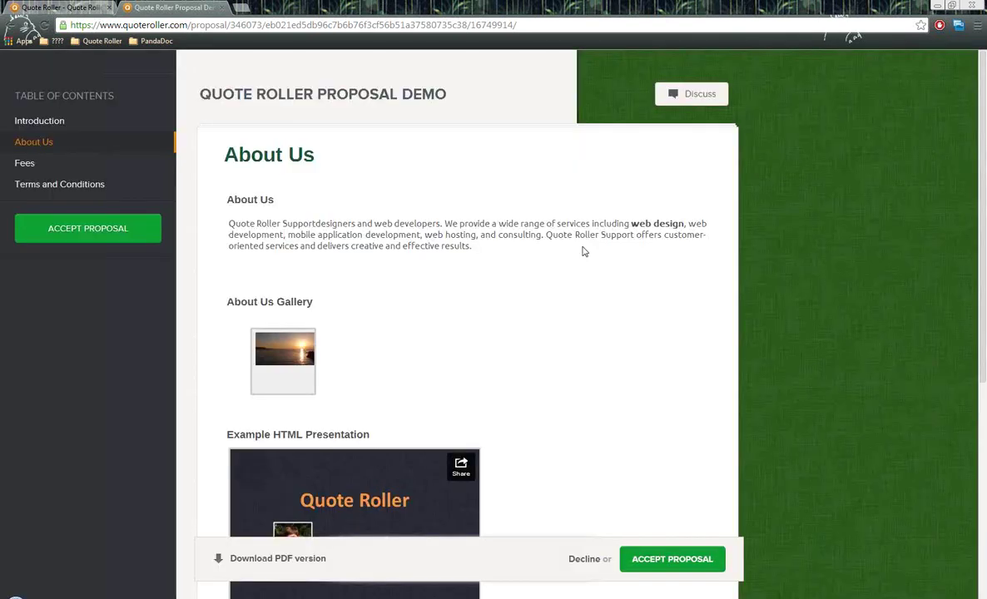
Browse forward and back through the slides of the Example HTML Presentation in the About Us section
scroll(583, 249, "down", 3)
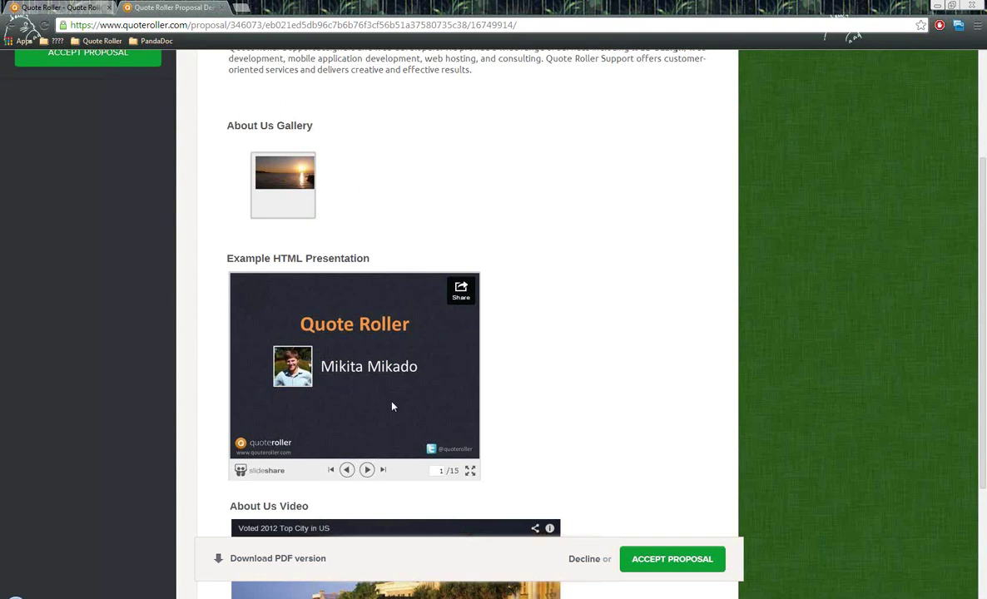
left_click(368, 470)
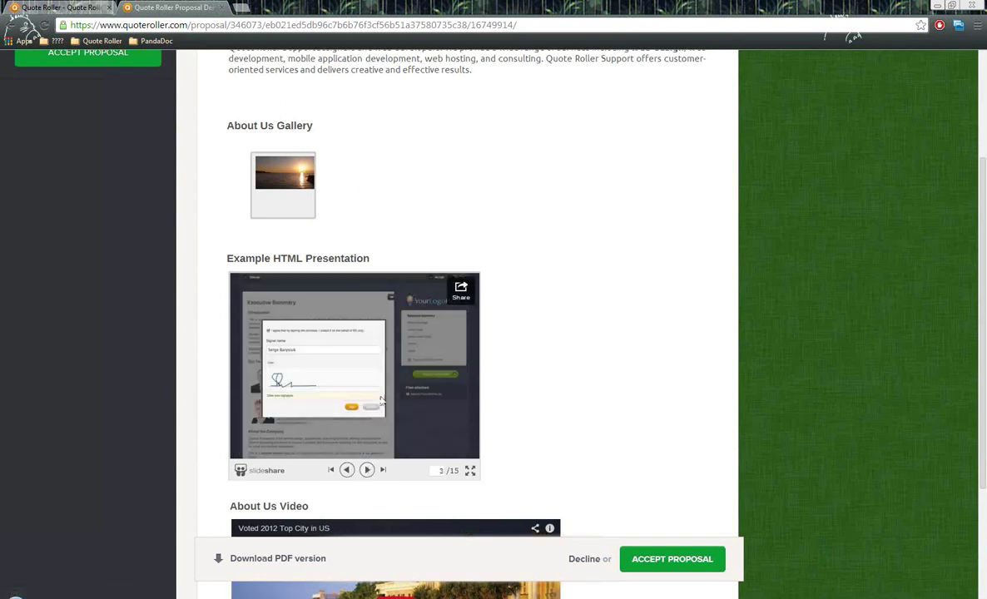
left_click(366, 471)
left_click(366, 470)
left_click(350, 471)
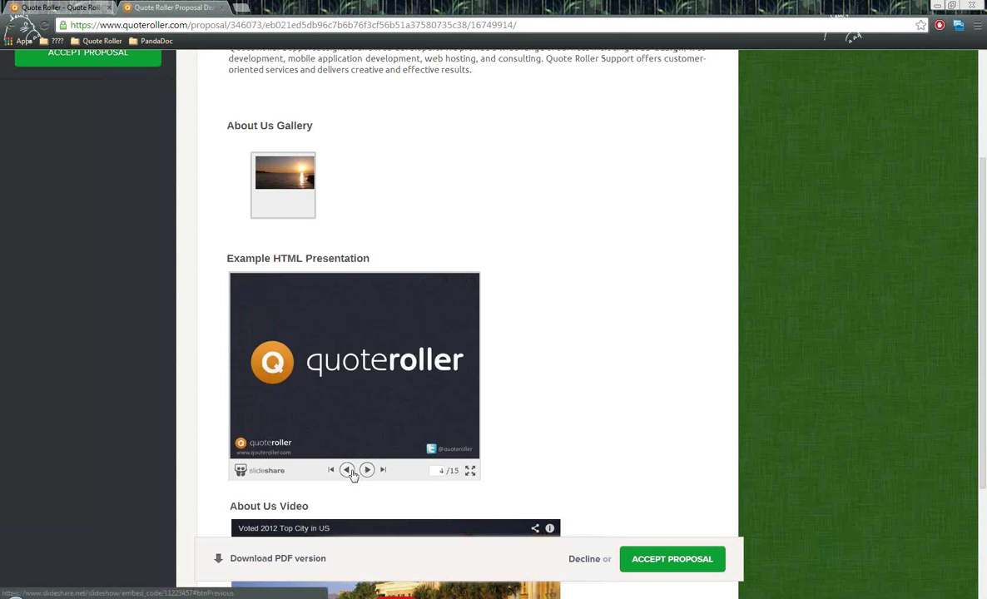
left_click(349, 471)
Play the About Us video briefly and pause it
scroll(591, 403, "down", 2)
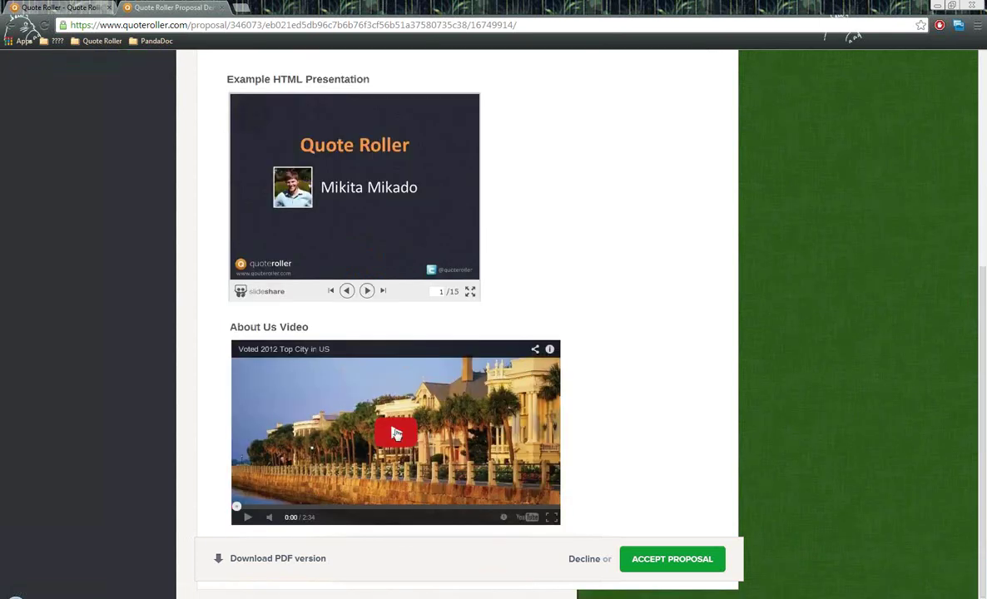
left_click(397, 433)
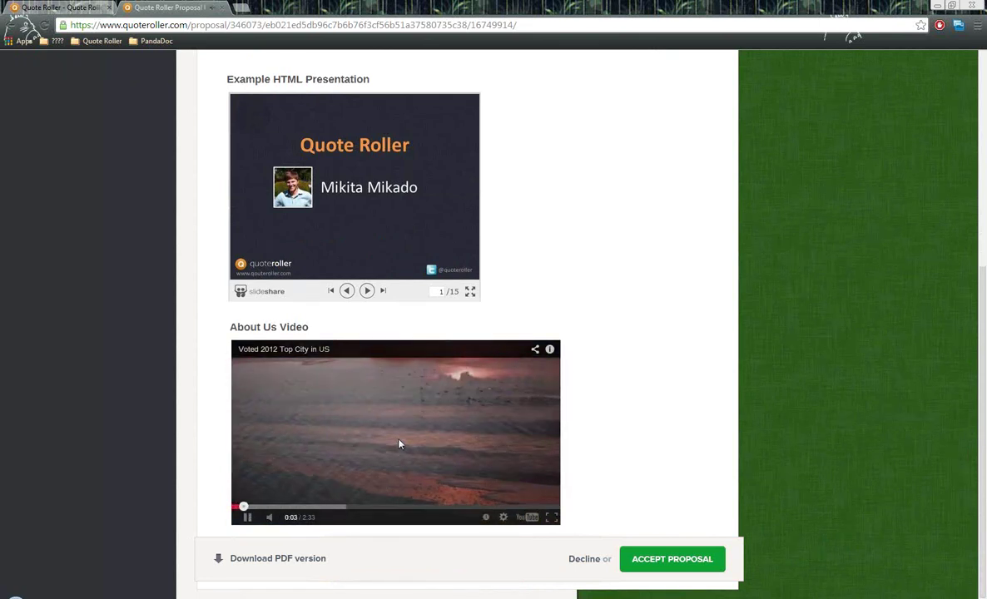
left_click(247, 518)
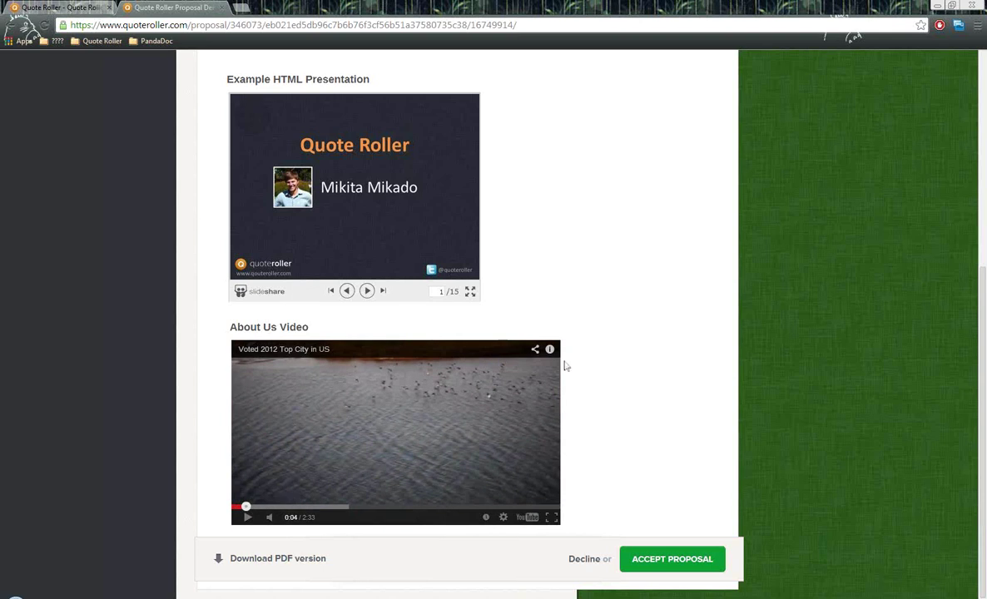
View the Fees section and examine its services, products, totals and PayPal down payment
scroll(481, 368, "up", 4)
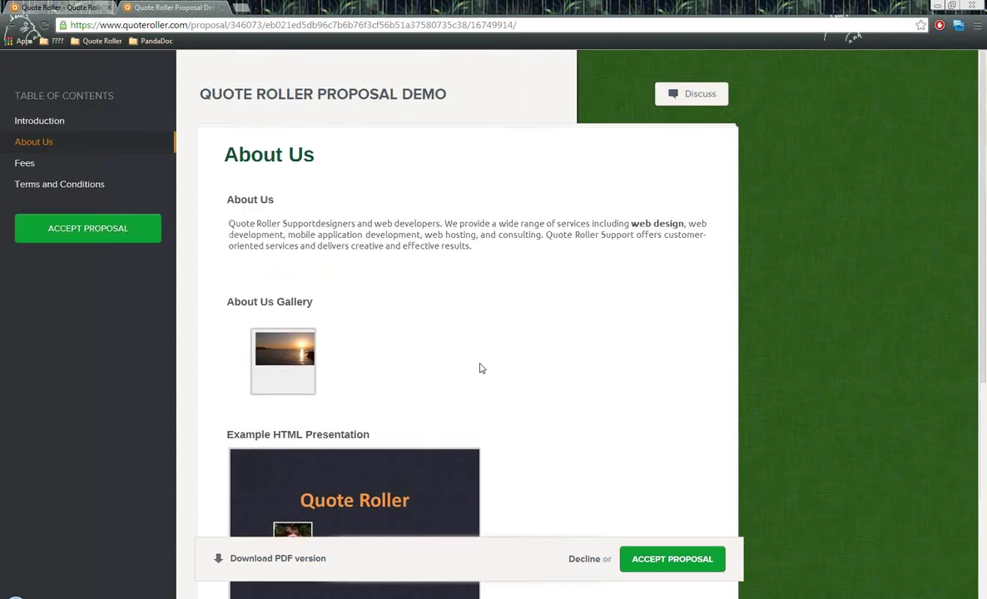
left_click(30, 162)
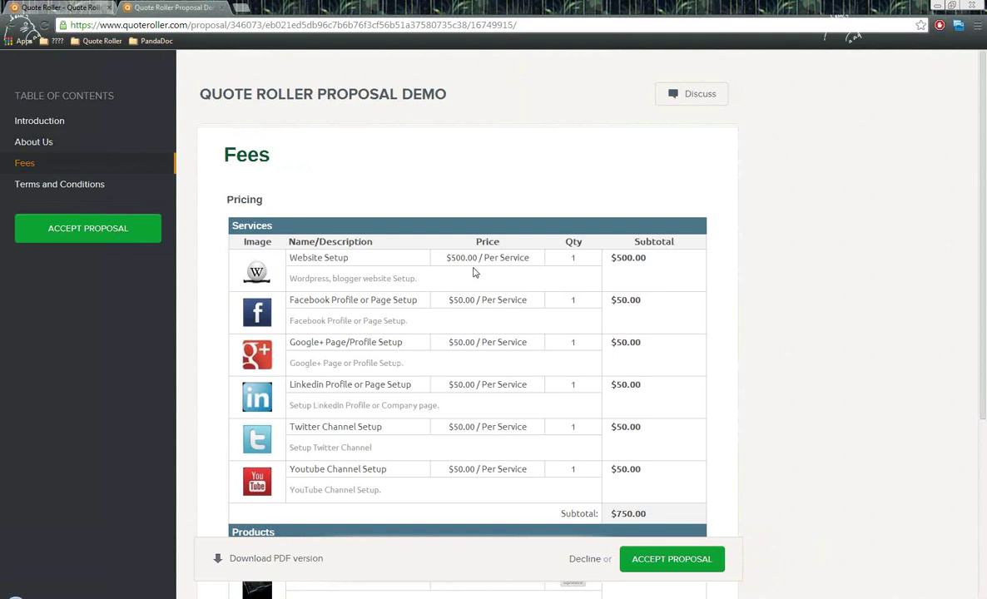
scroll(458, 279, "down", 1)
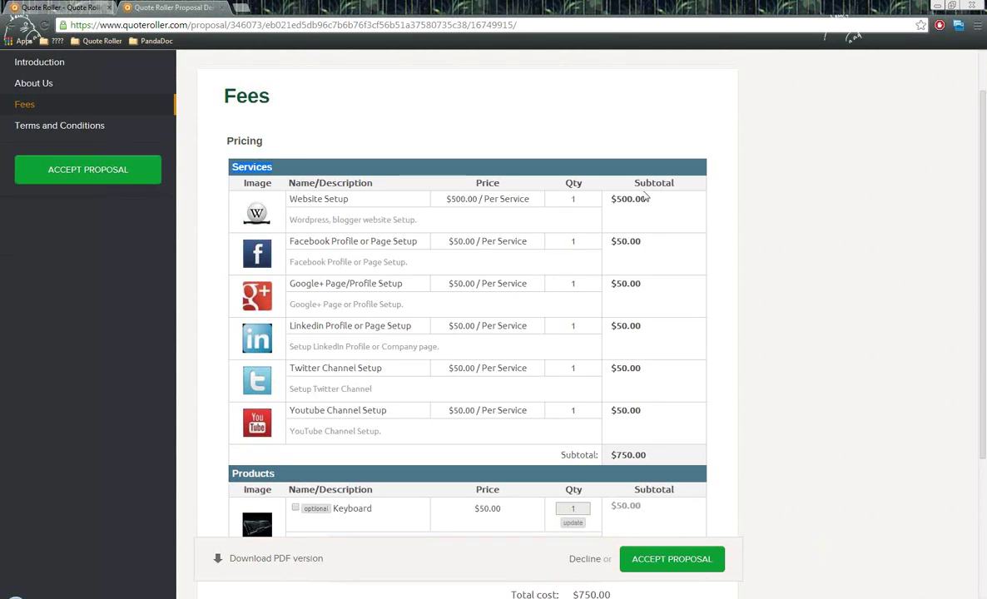
scroll(483, 222, "down", 3)
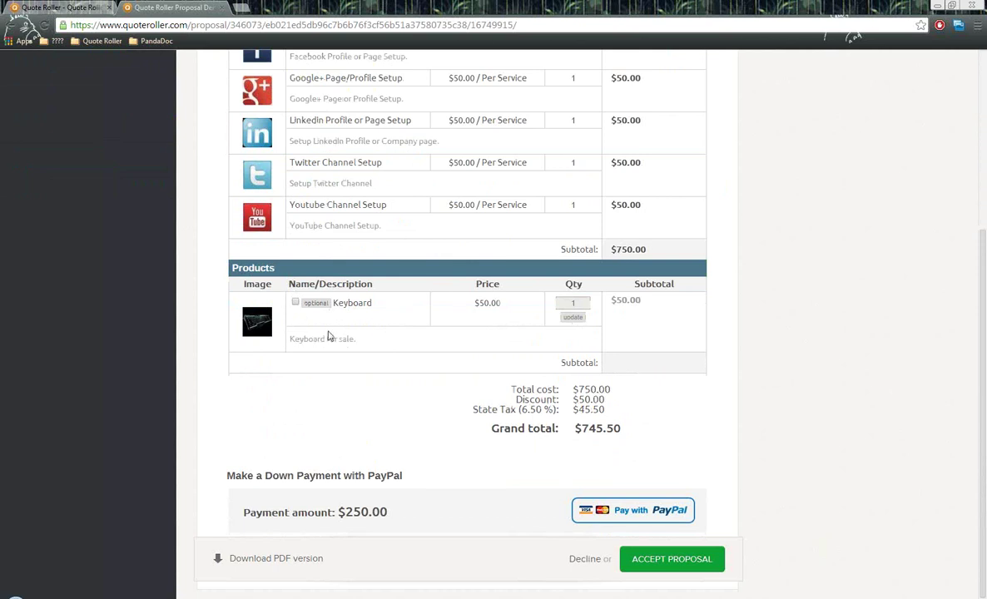
Check the optional Keyboard's subtotal and include the Keyboard in the proposal's products
left_click_drag(612, 300, 646, 298)
left_click(619, 314)
left_click_drag(612, 301, 641, 300)
left_click(297, 303)
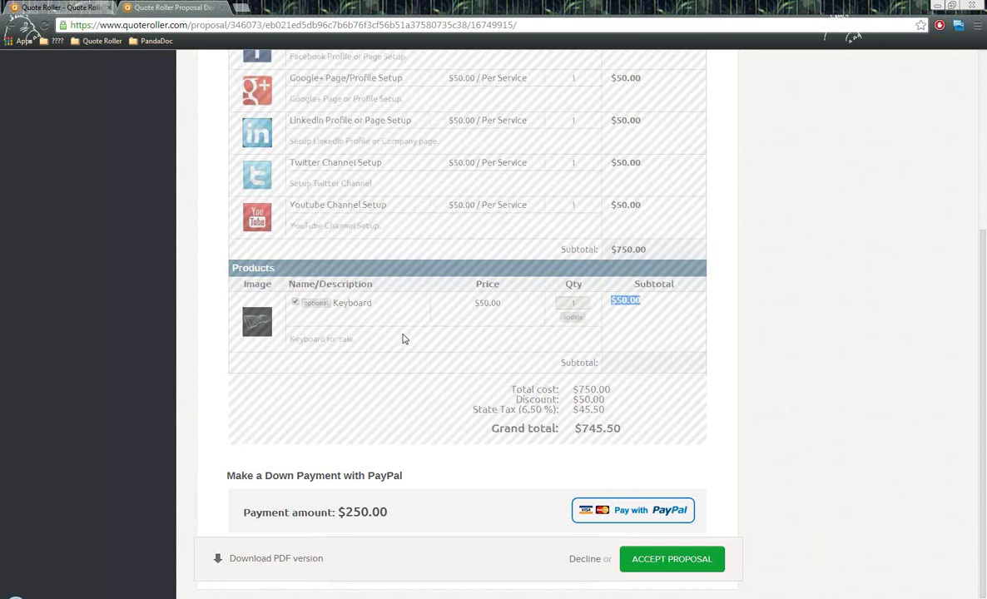
scroll(478, 335, "down", 3)
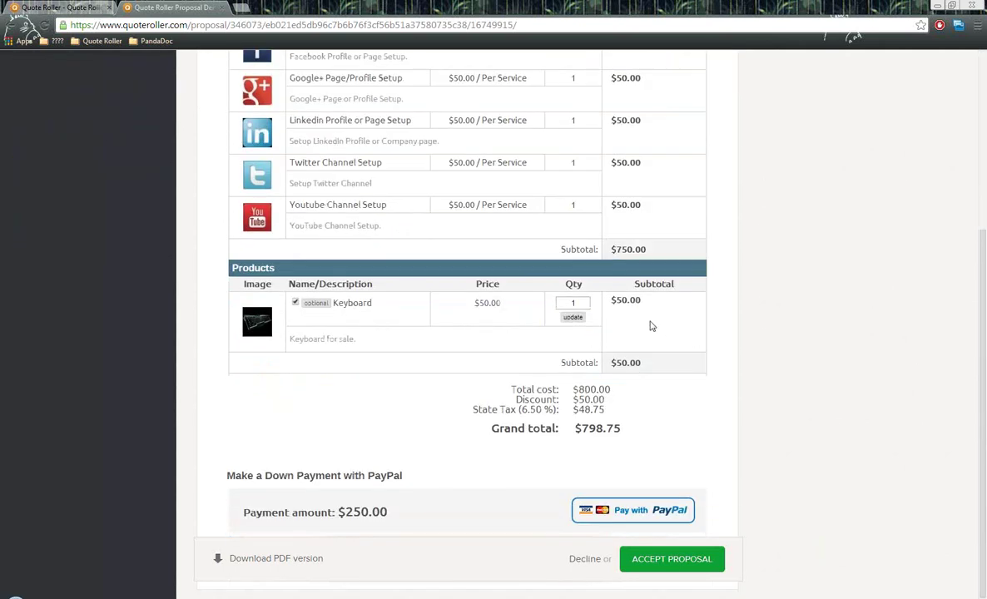
Set the optional Keyboard's quantity to 10 in the Products table and update the pricing
left_click_drag(610, 300, 657, 300)
left_click_drag(608, 364, 676, 362)
left_click(579, 303)
type("0")
left_click(579, 320)
left_click_drag(612, 303, 666, 305)
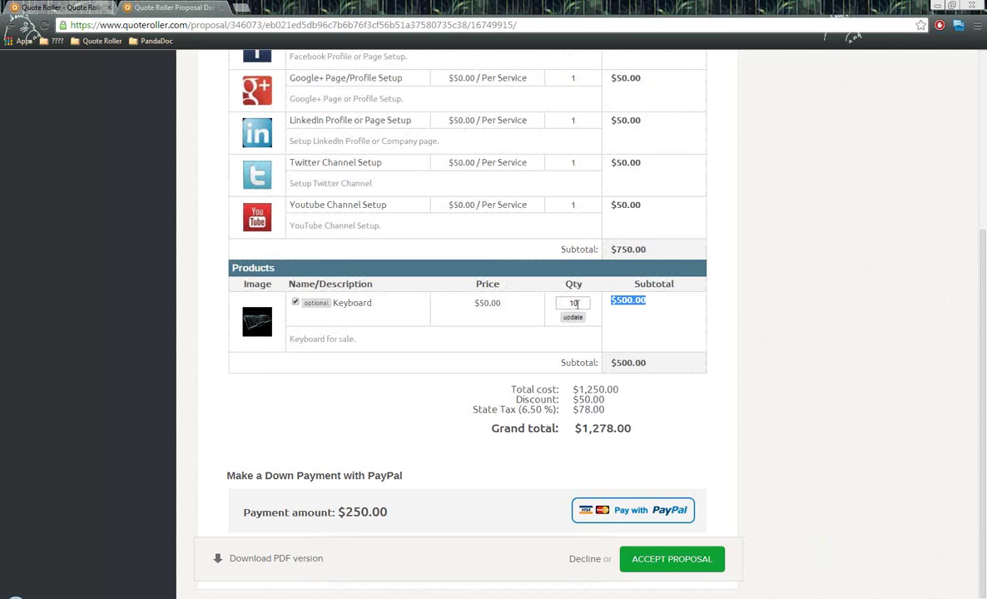
left_click(522, 321)
Check the payment amount of the PayPal down payment below the pricing totals
left_click_drag(396, 521, 338, 516)
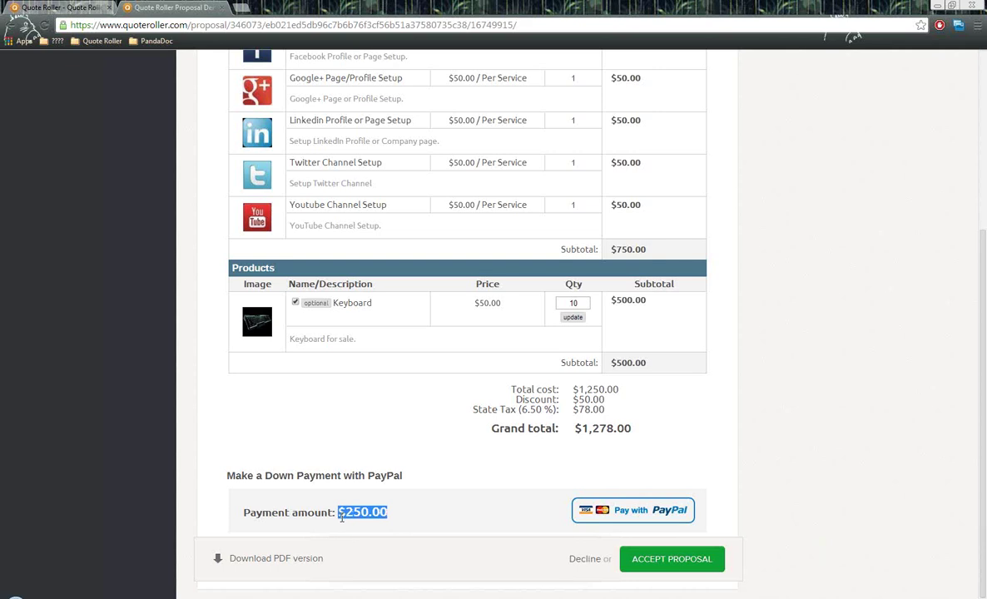
left_click_drag(441, 518, 316, 513)
left_click(384, 516)
View the Terms and Conditions section and read its payment terms and acceptance instruction
scroll(382, 515, "up", 3)
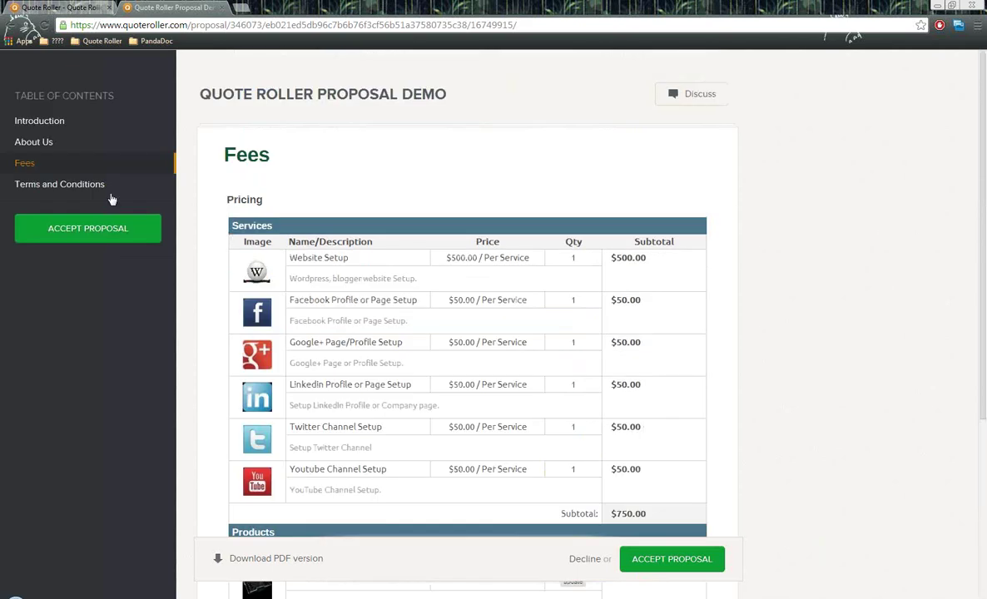
left_click(71, 184)
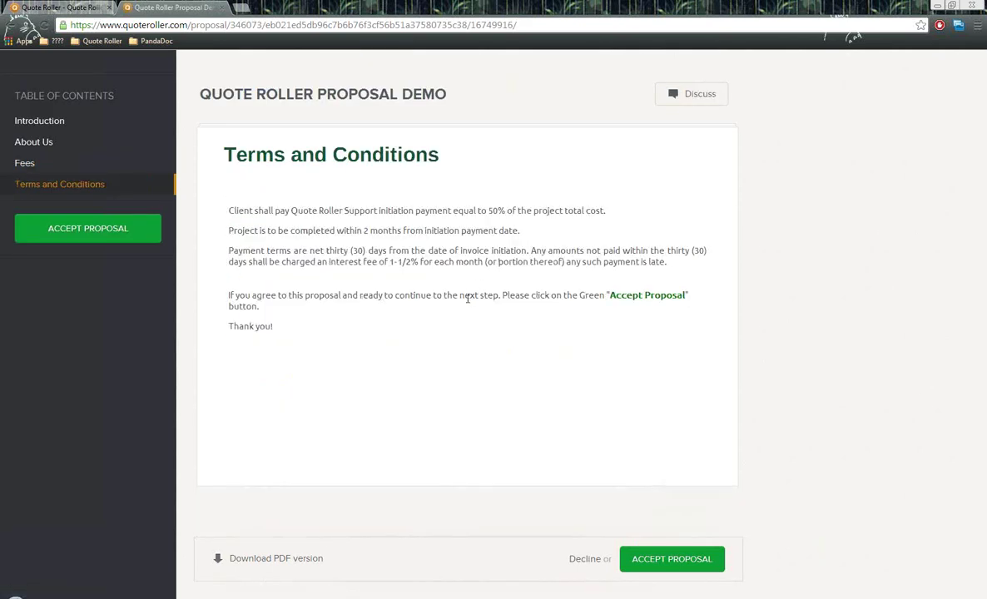
left_click_drag(228, 210, 663, 274)
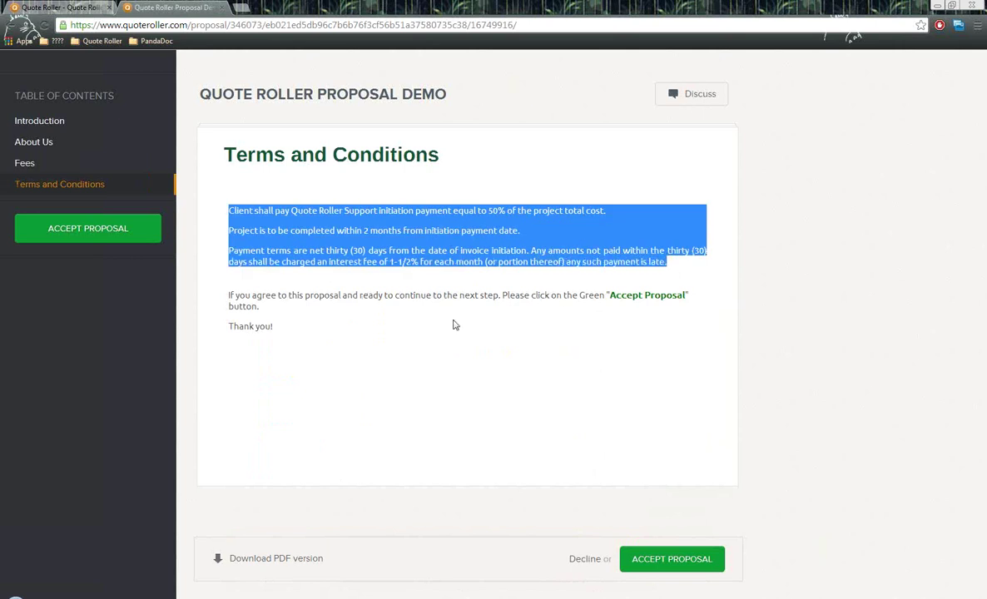
left_click(406, 318)
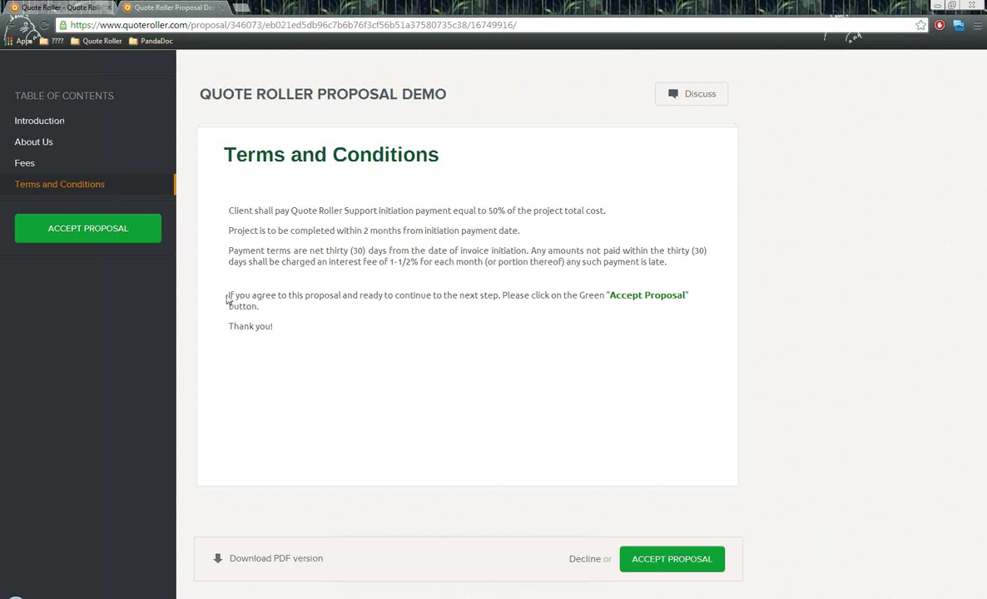
left_click_drag(227, 299, 632, 301)
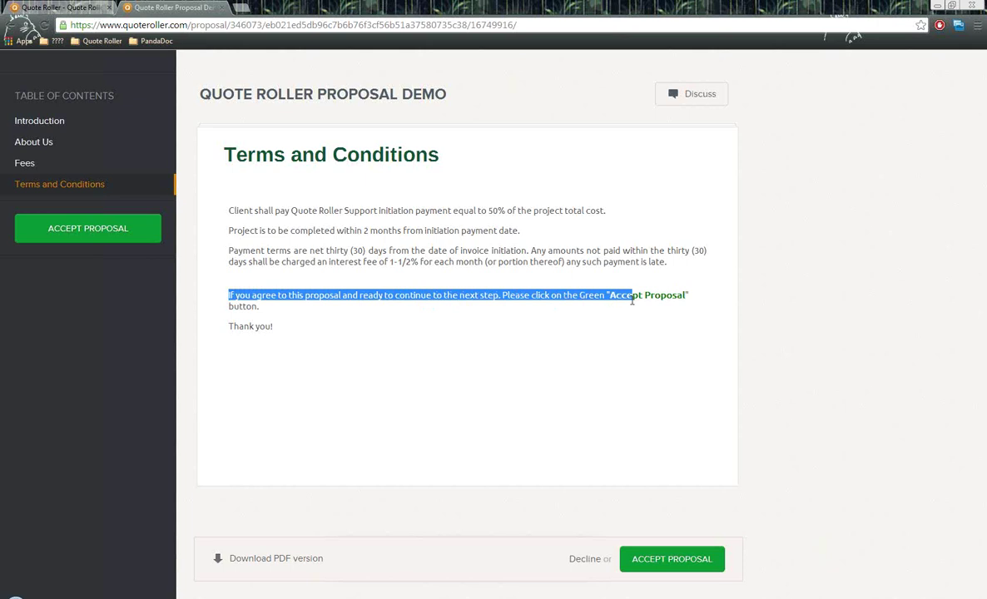
left_click(539, 355)
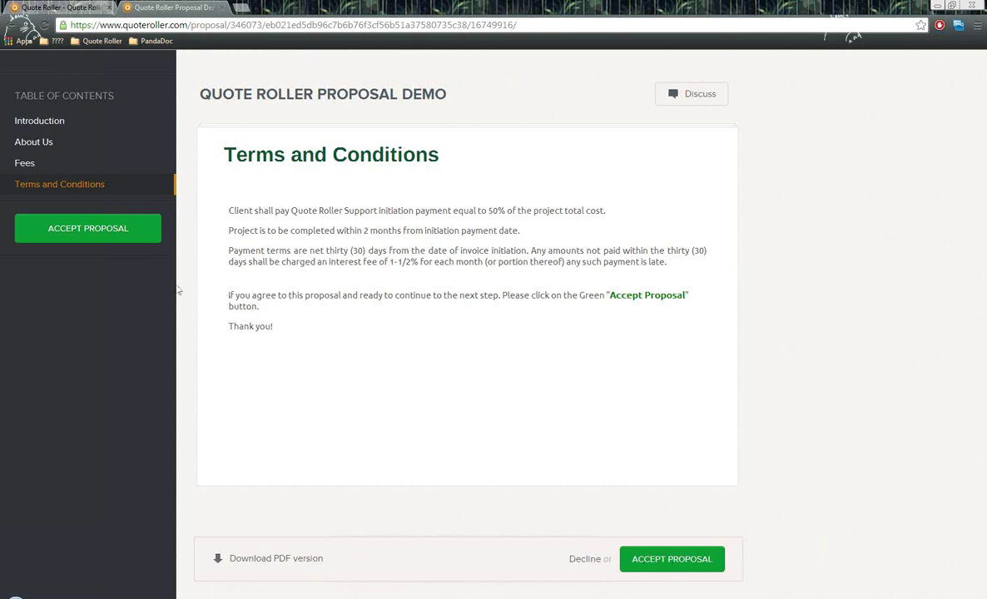
left_click(91, 226)
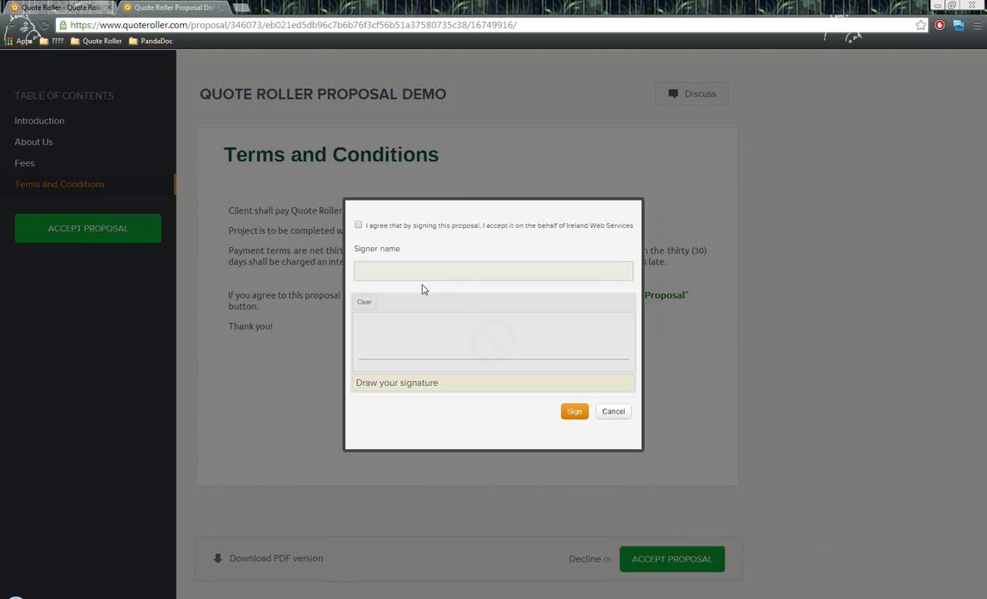
left_click(358, 225)
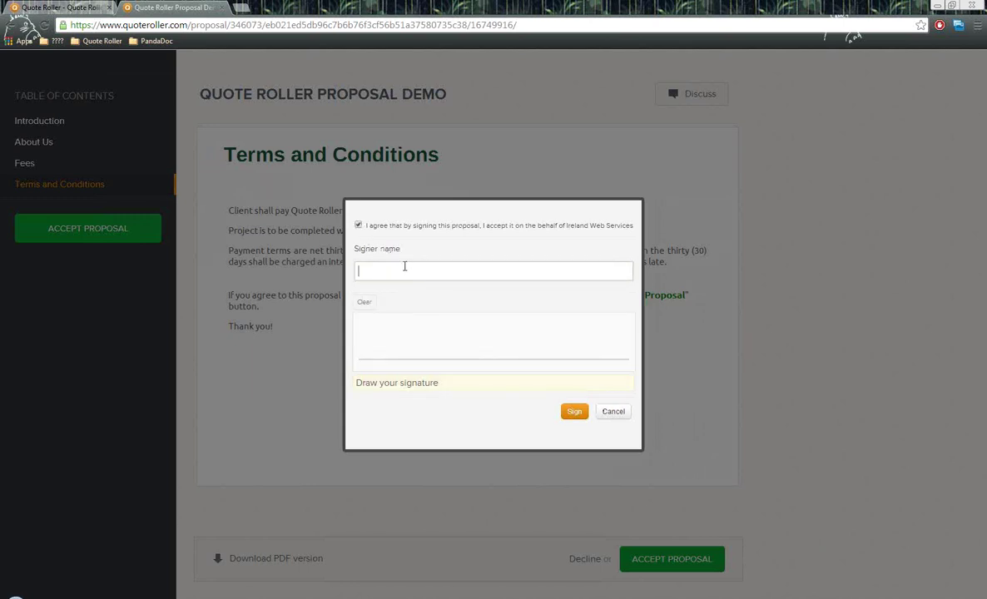
left_click(405, 267)
type("J")
key("Down")
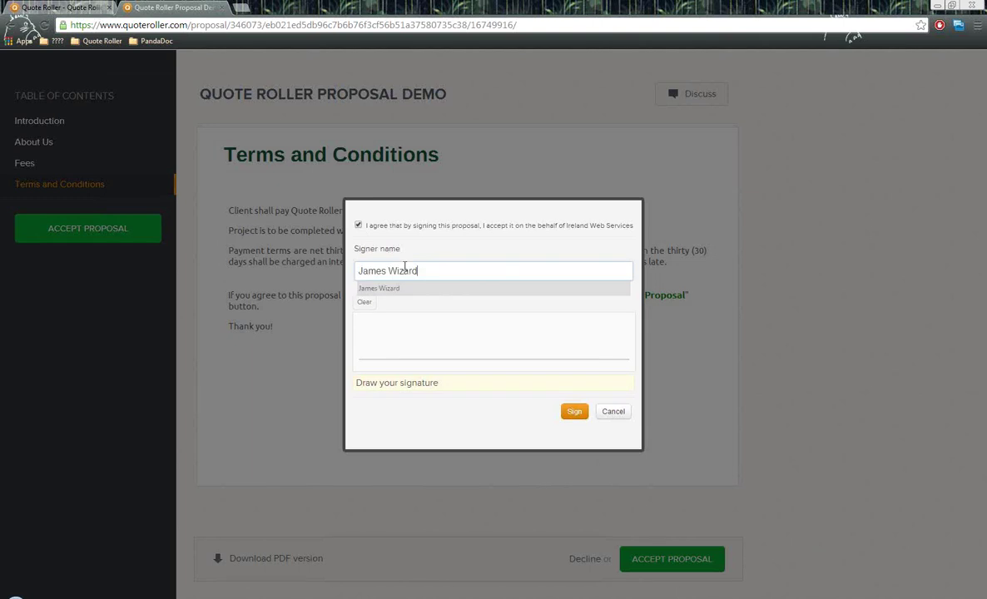
key("Return")
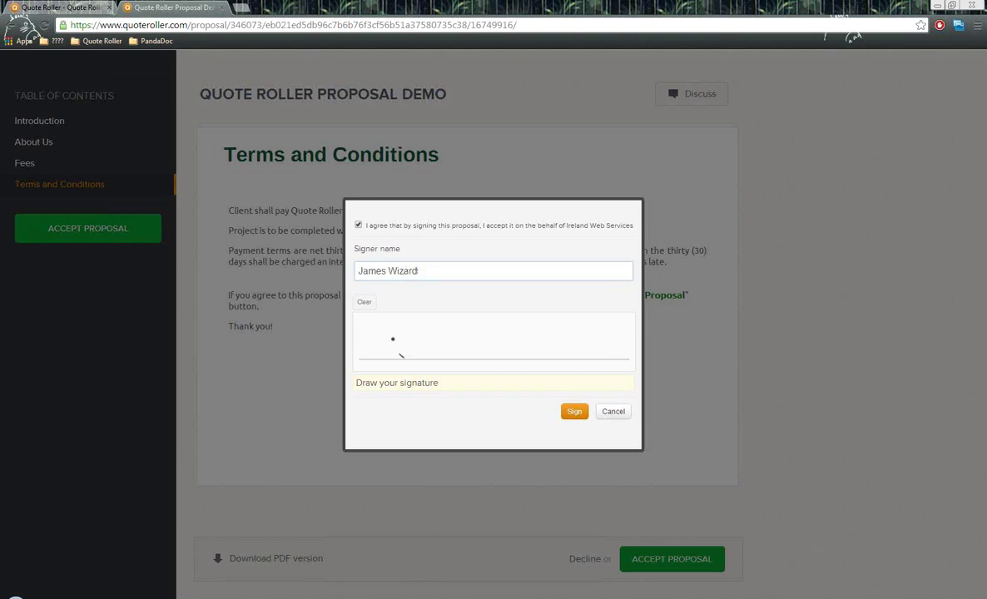
mouse_move(400, 354)
left_mouse_down()
mouse_move(423, 358)
mouse_move(396, 371)
mouse_move(438, 345)
mouse_move(526, 362)
left_mouse_up()
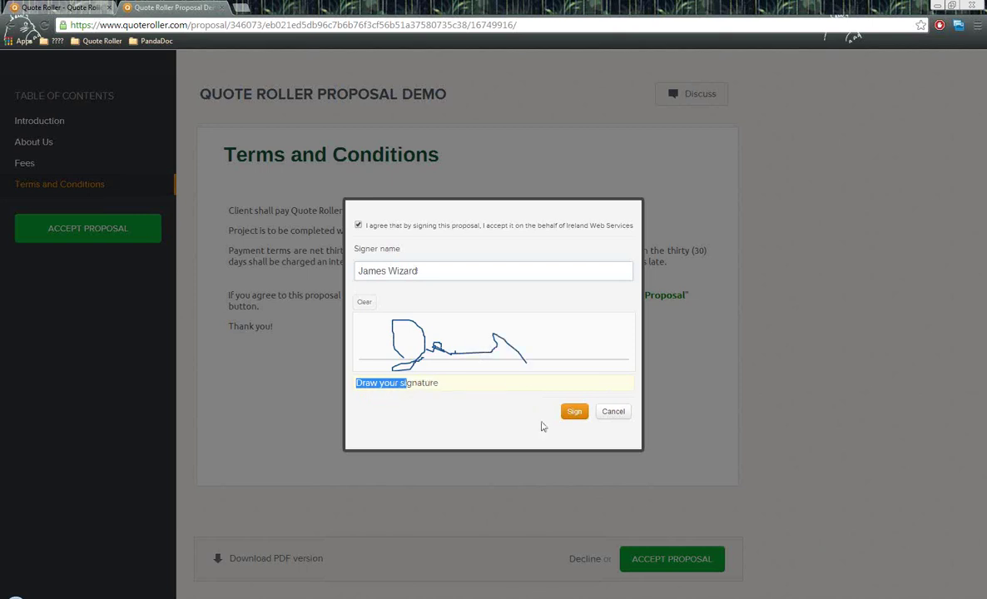
left_click(613, 413)
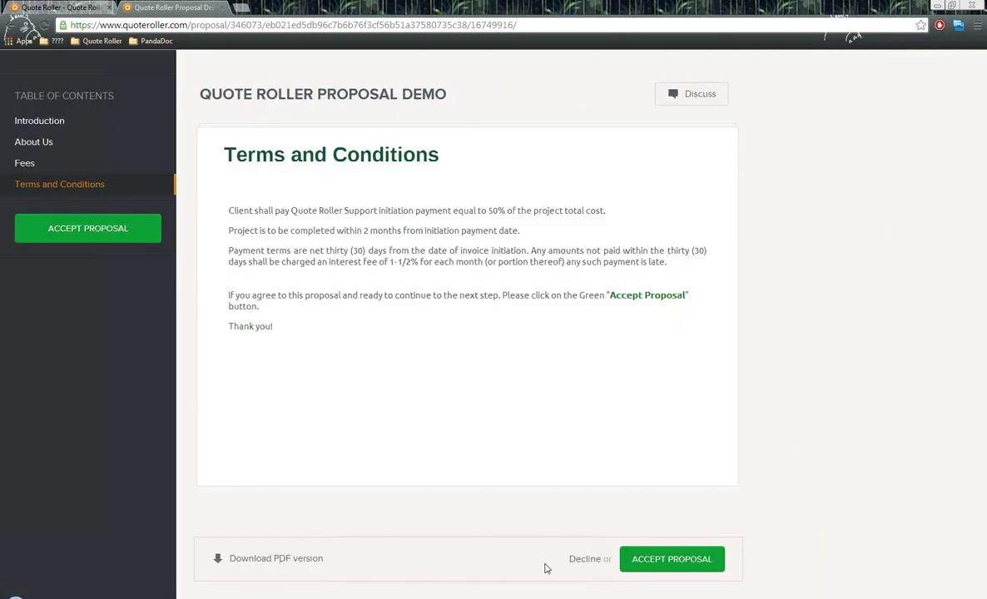
Accept the proposal with the agreement checked, signer name Quote Roller 101 and a freshly drawn signature, and read the acceptance notice
left_click(125, 223)
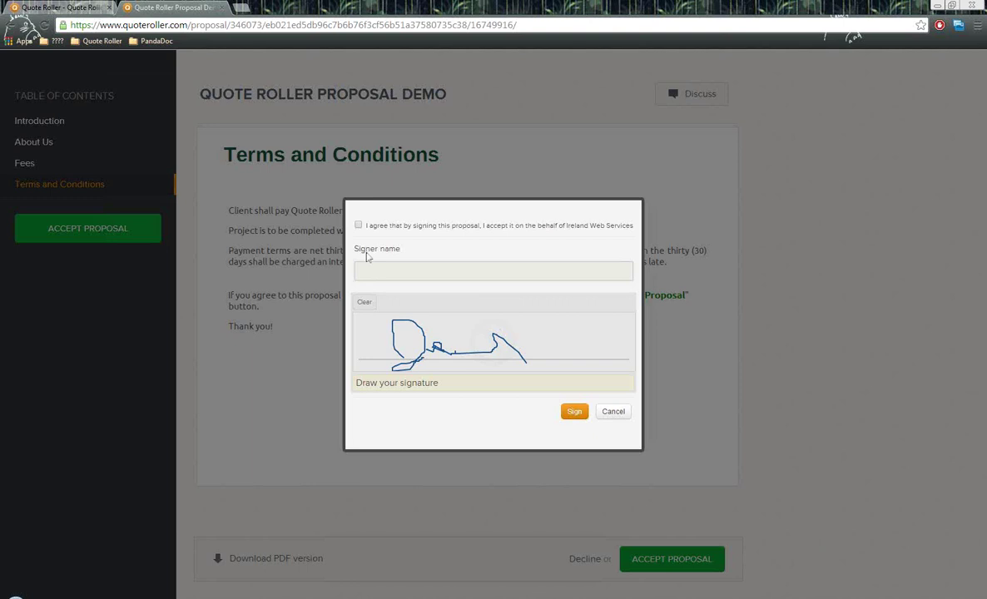
left_click(358, 225)
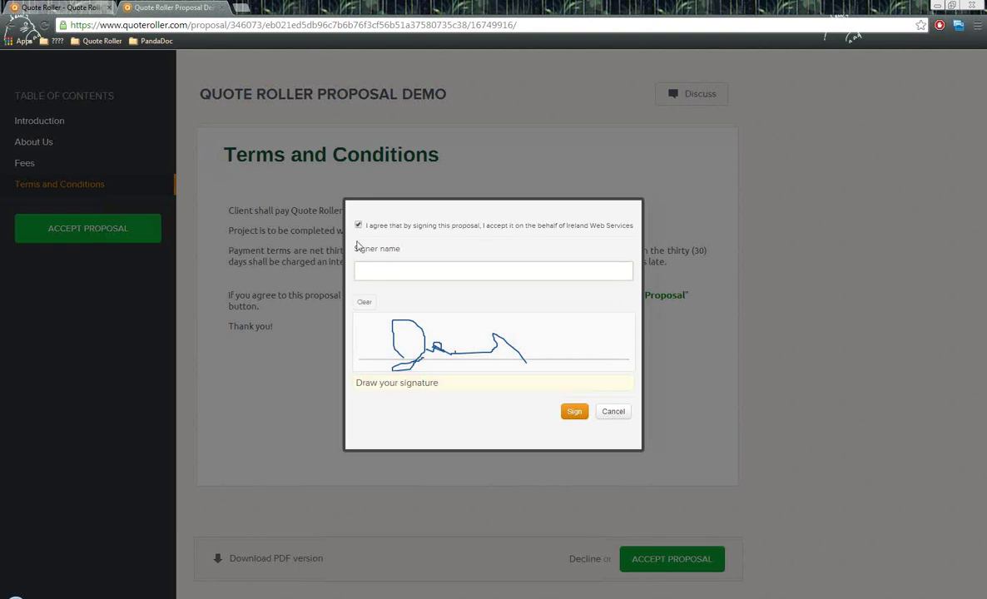
left_click(363, 310)
left_click(379, 268)
left_click(385, 288)
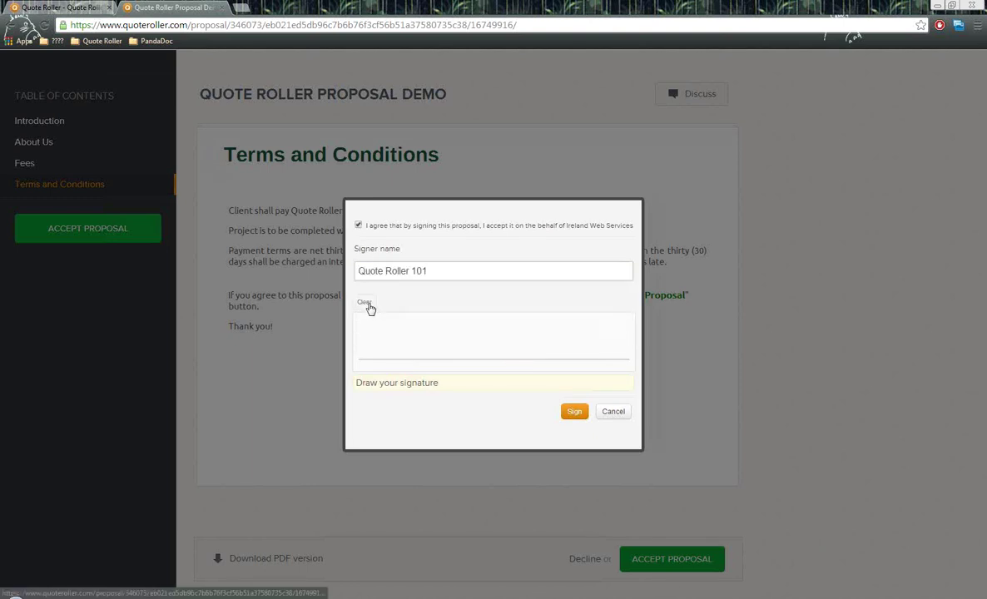
mouse_move(391, 326)
left_mouse_down()
mouse_move(384, 348)
mouse_move(479, 342)
mouse_move(539, 362)
mouse_move(588, 340)
left_mouse_up()
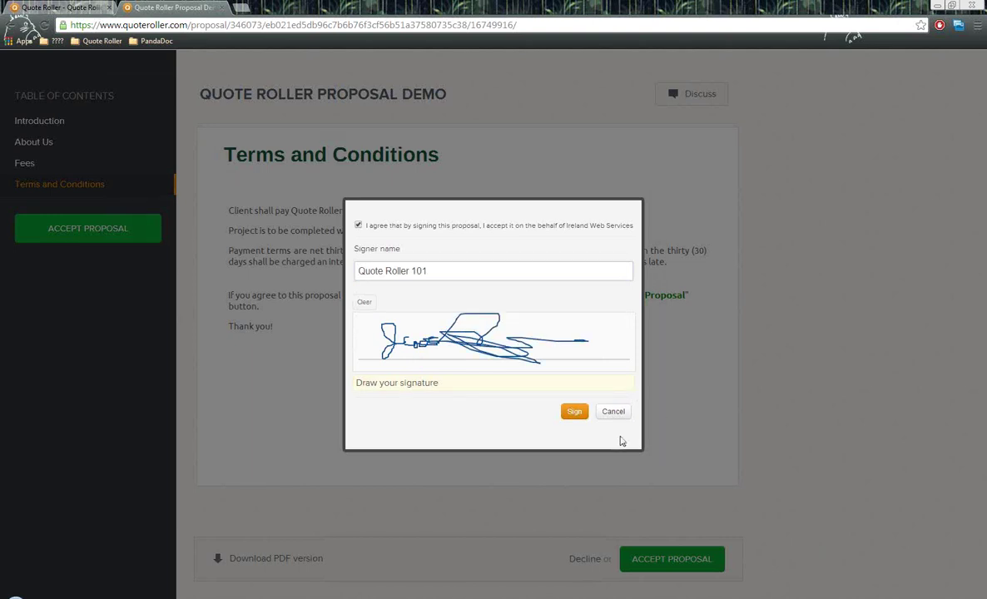
left_click(574, 412)
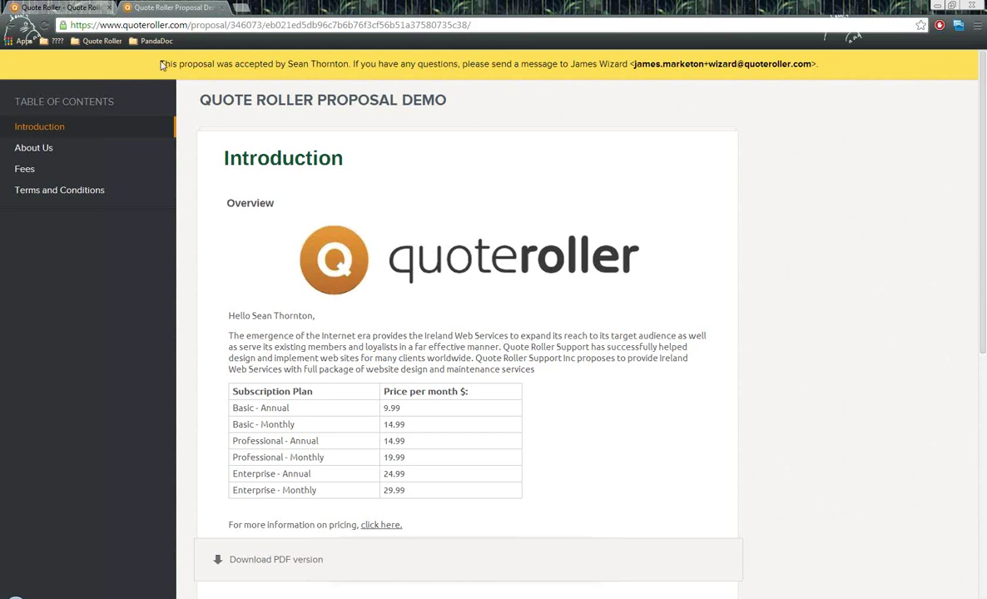
left_click_drag(161, 62, 818, 65)
left_click(597, 69)
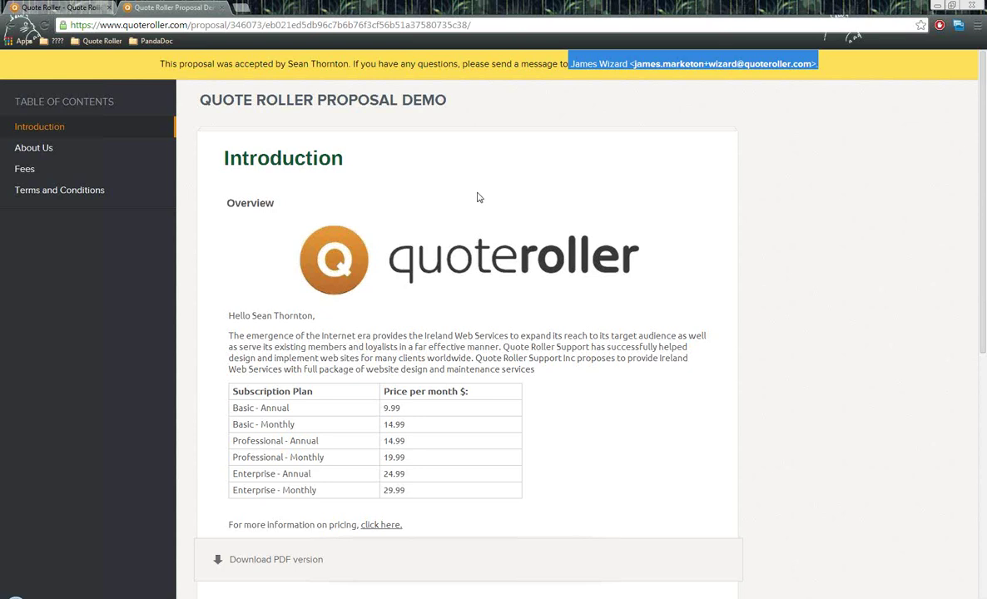
Return to the sender's proposal page and review its creator, expiration date, client comments and internal notes
left_click(84, 7)
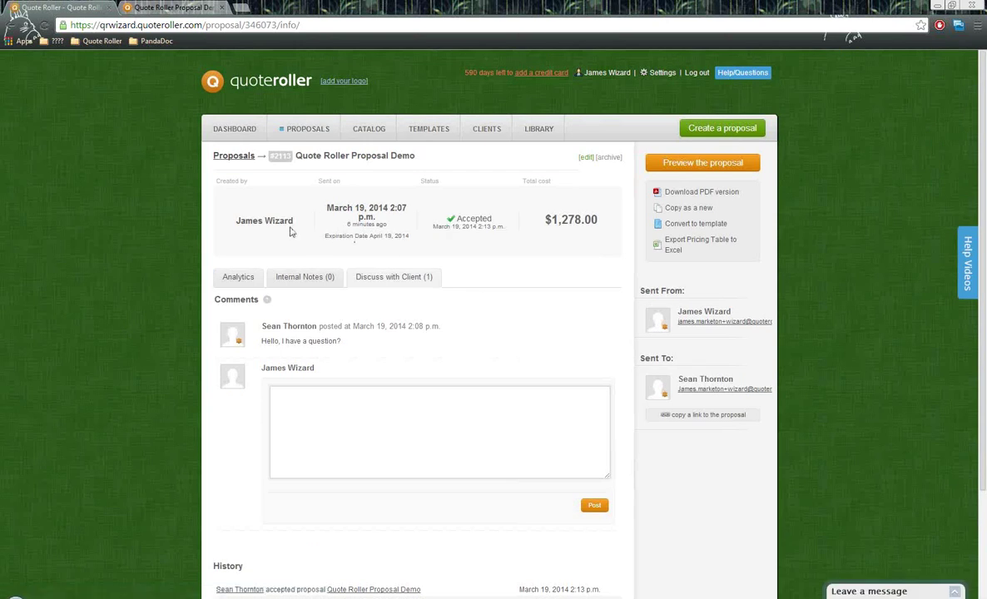
left_click_drag(225, 223, 291, 224)
left_click_drag(324, 237, 412, 237)
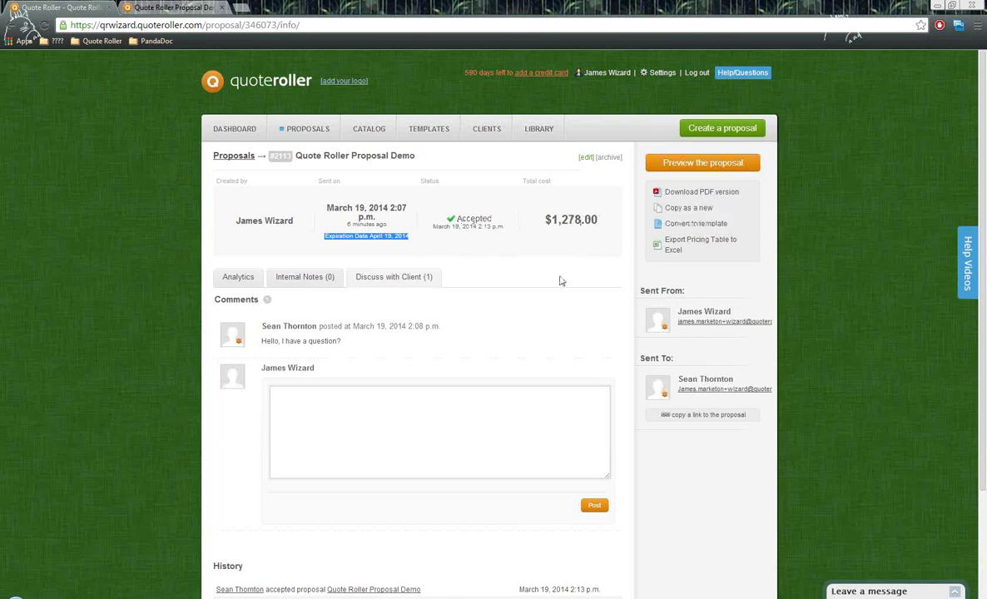
left_click(516, 273)
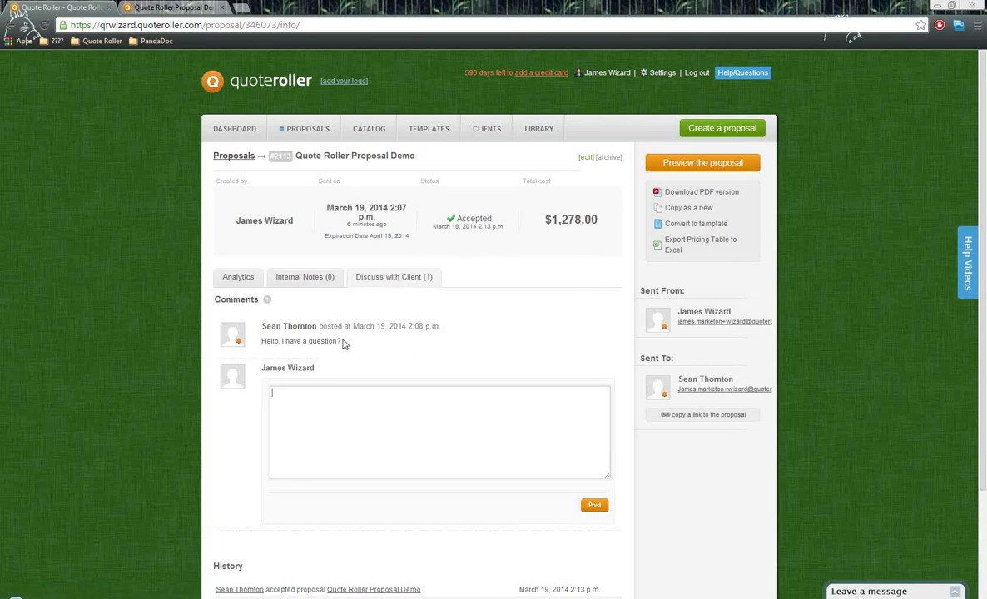
left_click(320, 440)
left_click(310, 277)
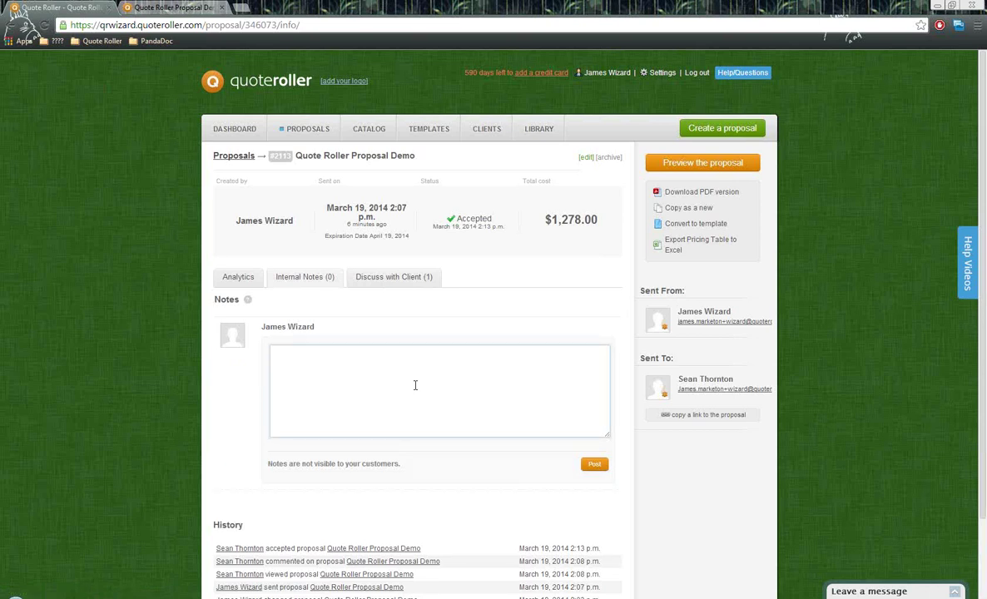
Examine the proposal's analytics by client and by section, including the time spent on each section
left_click(243, 279)
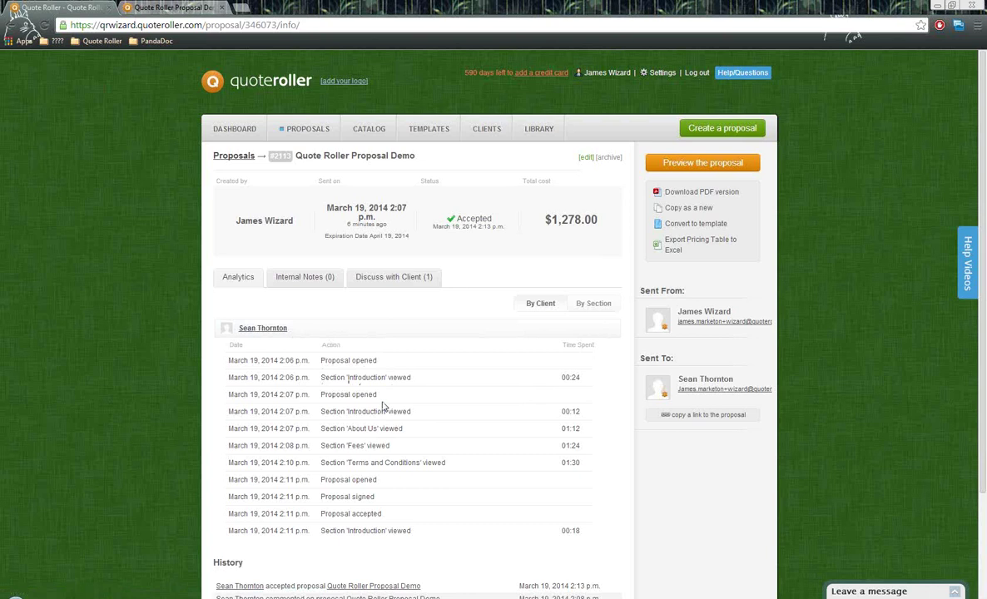
scroll(386, 396, "down", 2)
scroll(395, 395, "up", 2)
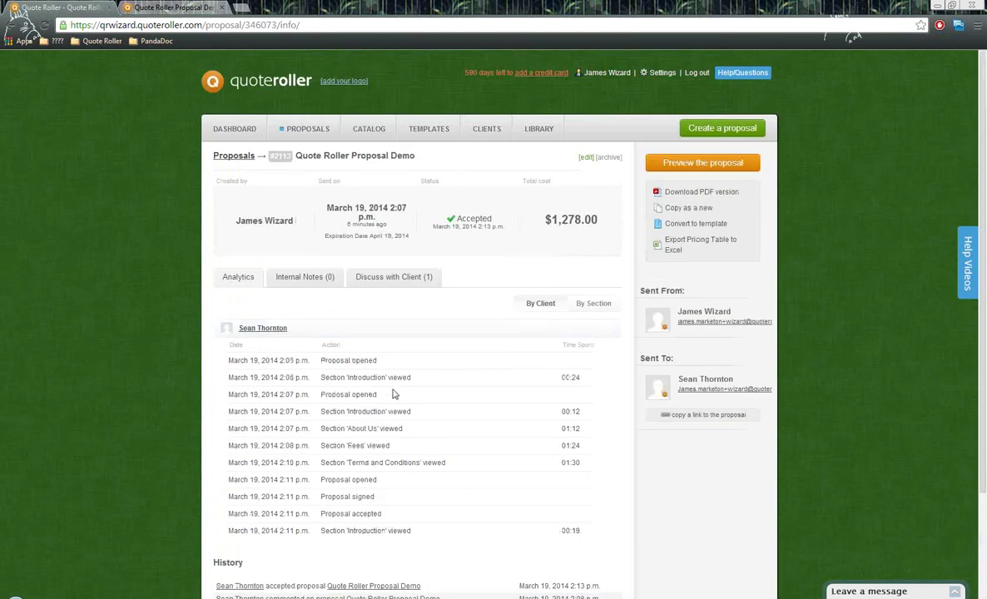
left_click(593, 305)
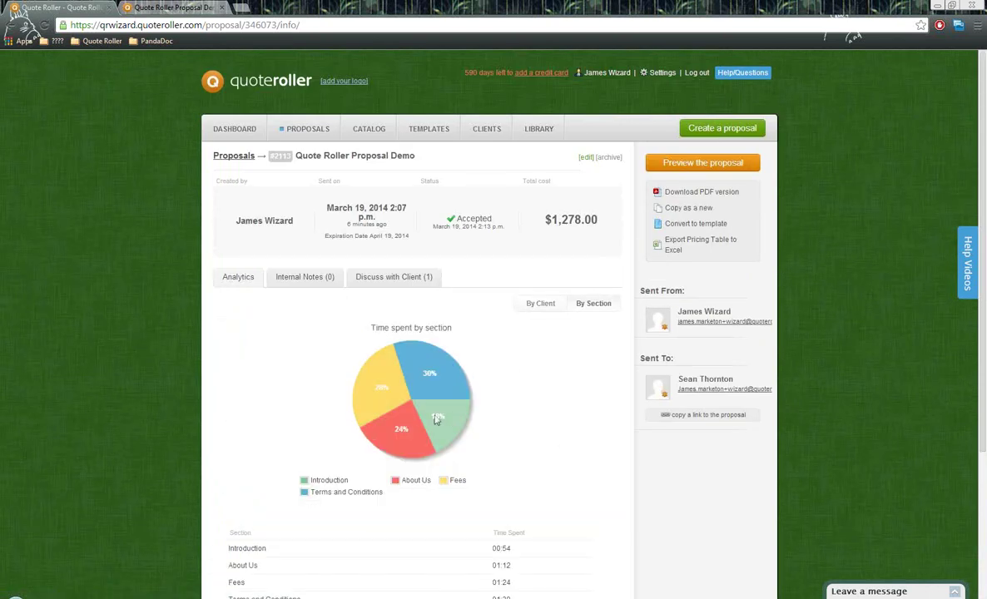
scroll(486, 379, "down", 1)
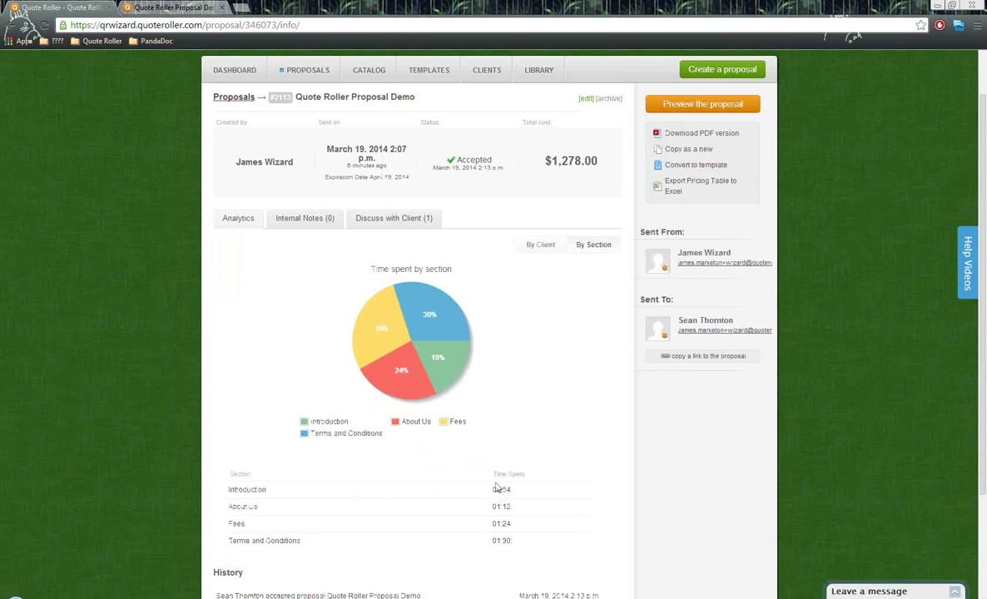
scroll(512, 379, "down", 1)
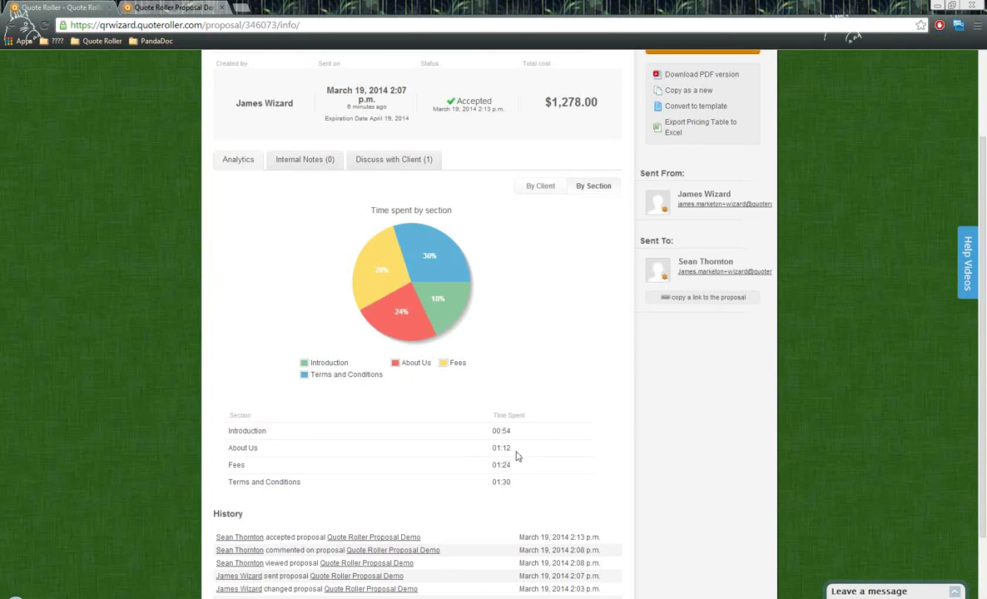
triple_click(481, 448)
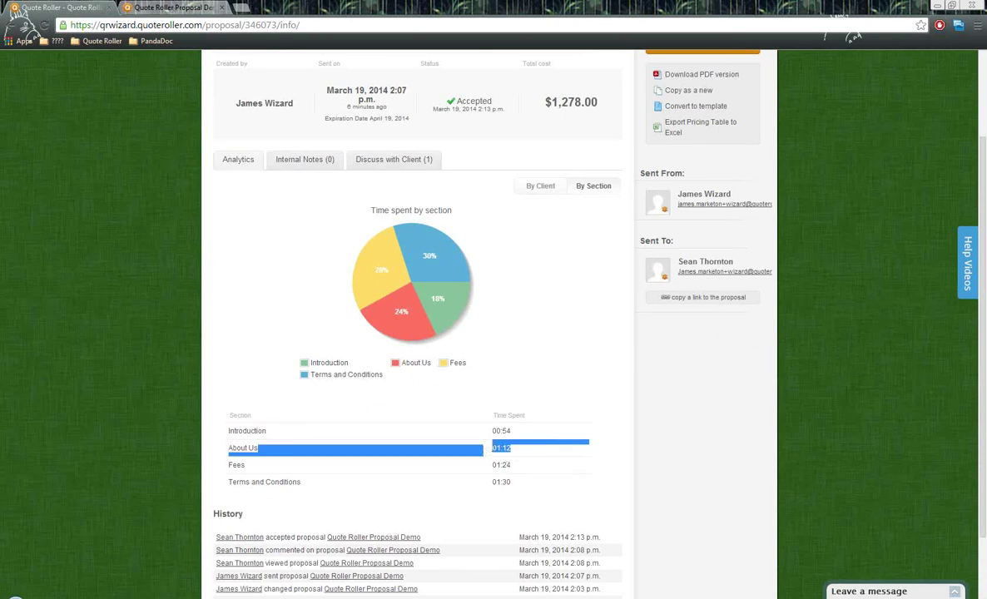
left_click(520, 453)
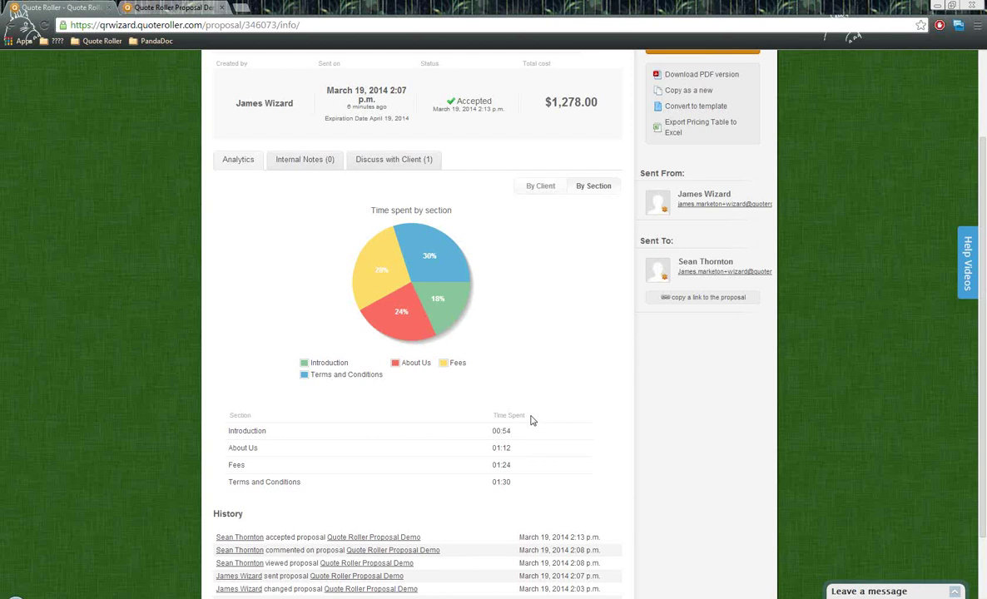
Examine the proposal's History log from its creation through sending, viewing, commenting and acceptance
scroll(530, 416, "down", 2)
left_click_drag(213, 437, 325, 441)
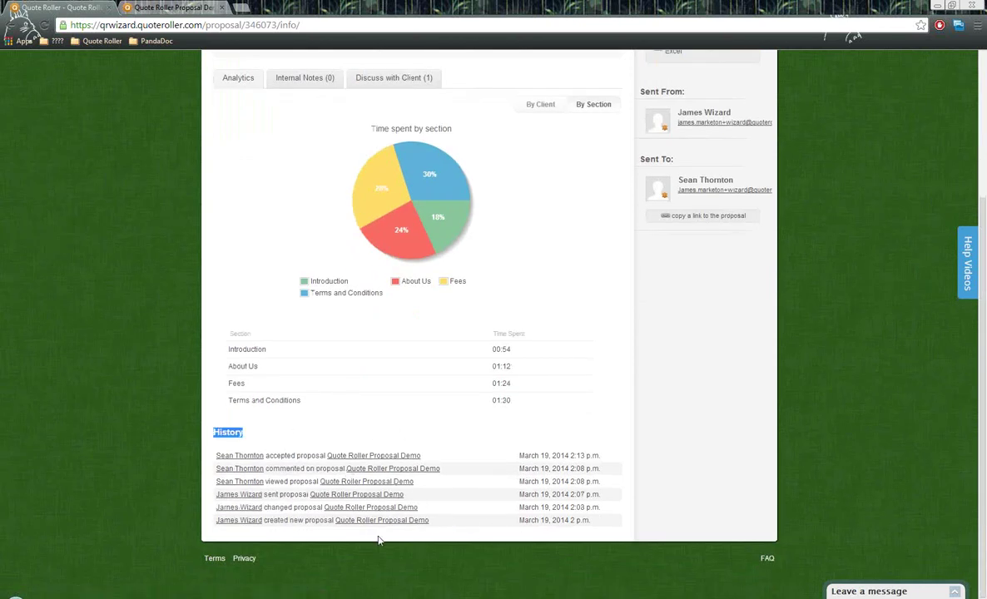
left_click_drag(216, 452, 318, 529)
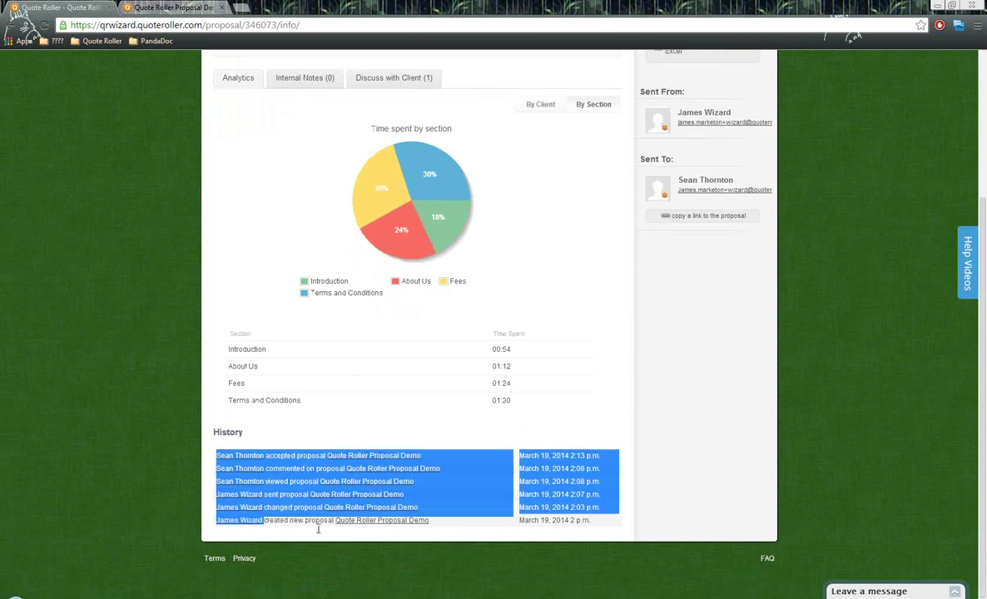
left_click(281, 507)
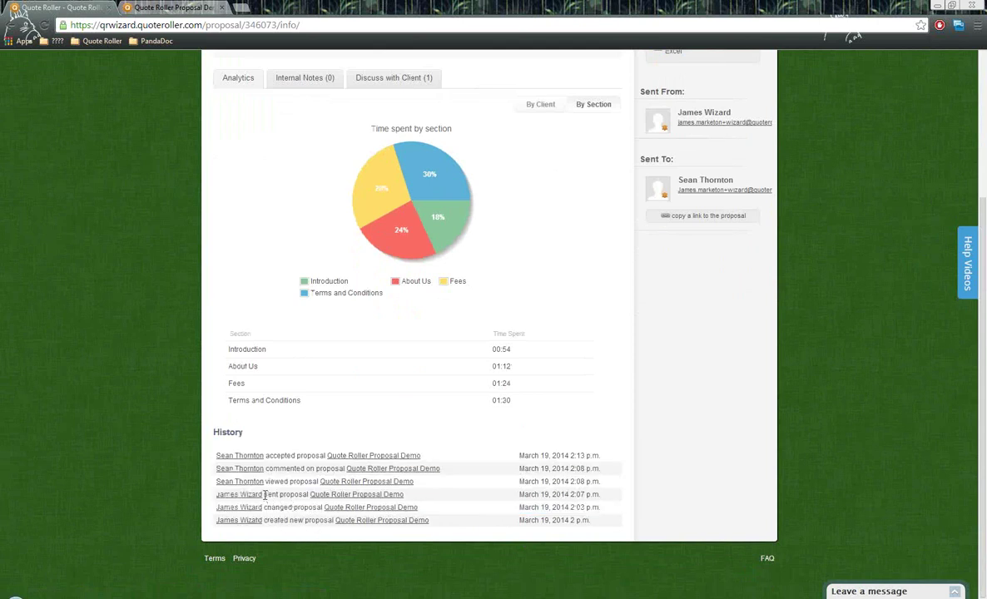
left_click_drag(264, 494, 284, 480)
left_click(602, 426)
scroll(613, 457, "up", 3)
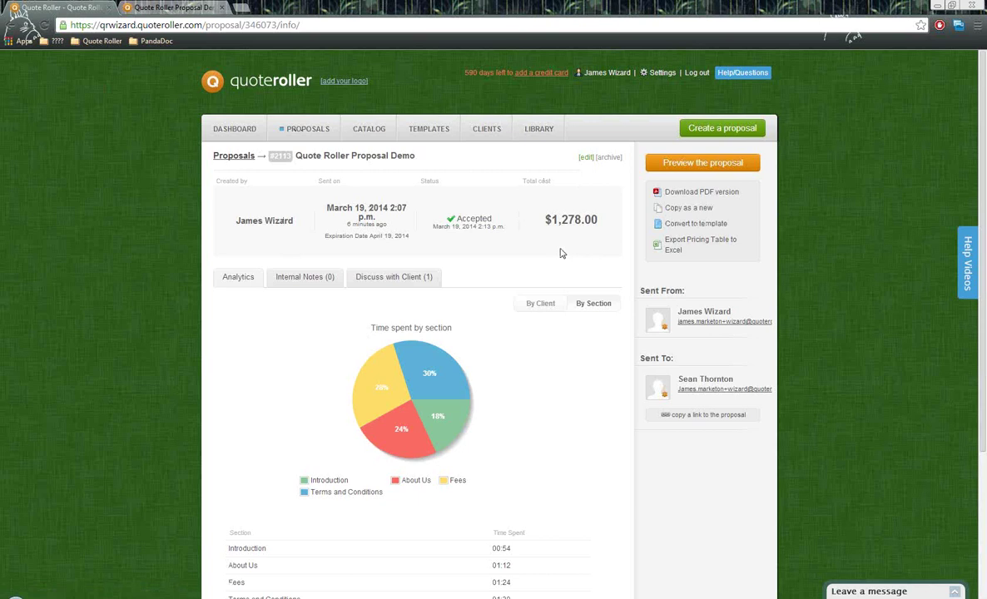
Open the account settings and review the Company page's custom domain, currency, date, price format, timezone, address and proposal numbering fields
left_click(658, 81)
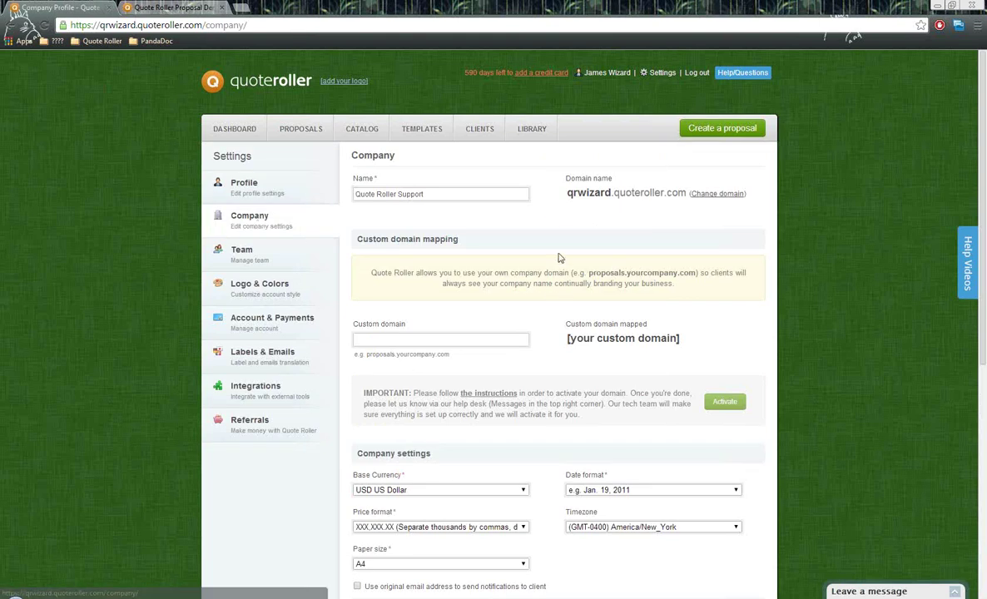
scroll(560, 258, "down", 2)
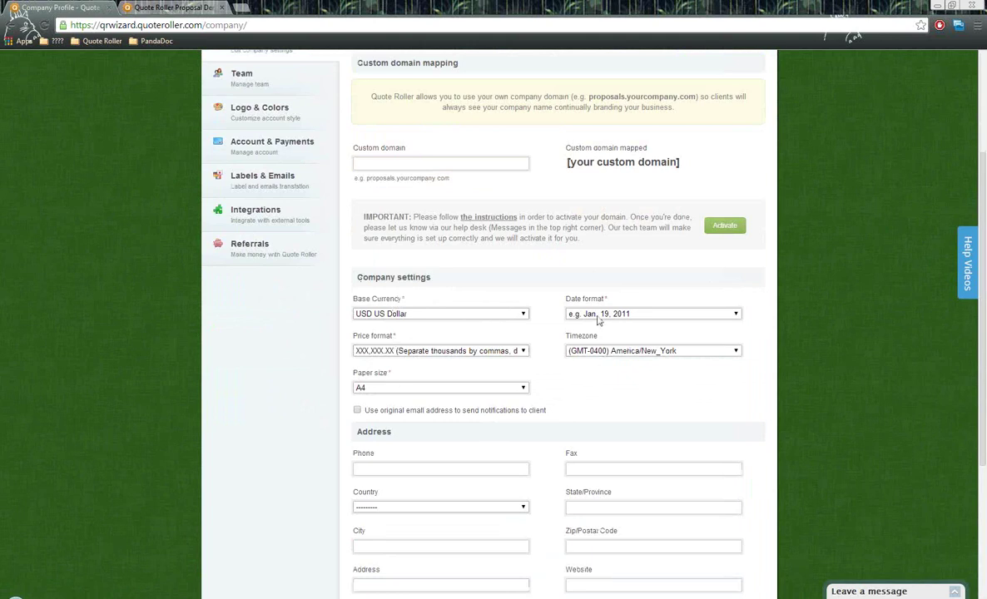
left_click_drag(535, 318, 579, 337)
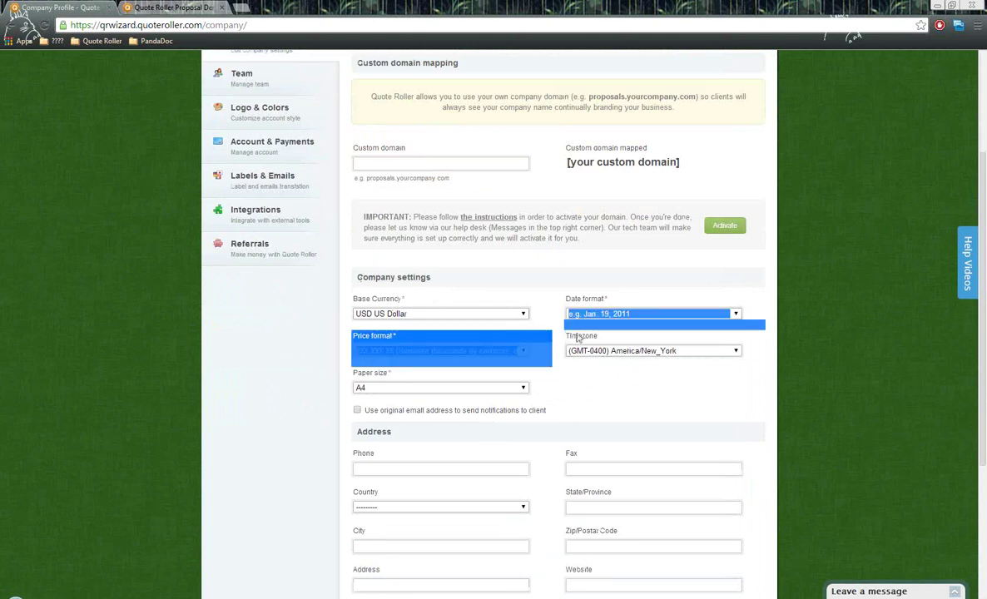
left_click(596, 339)
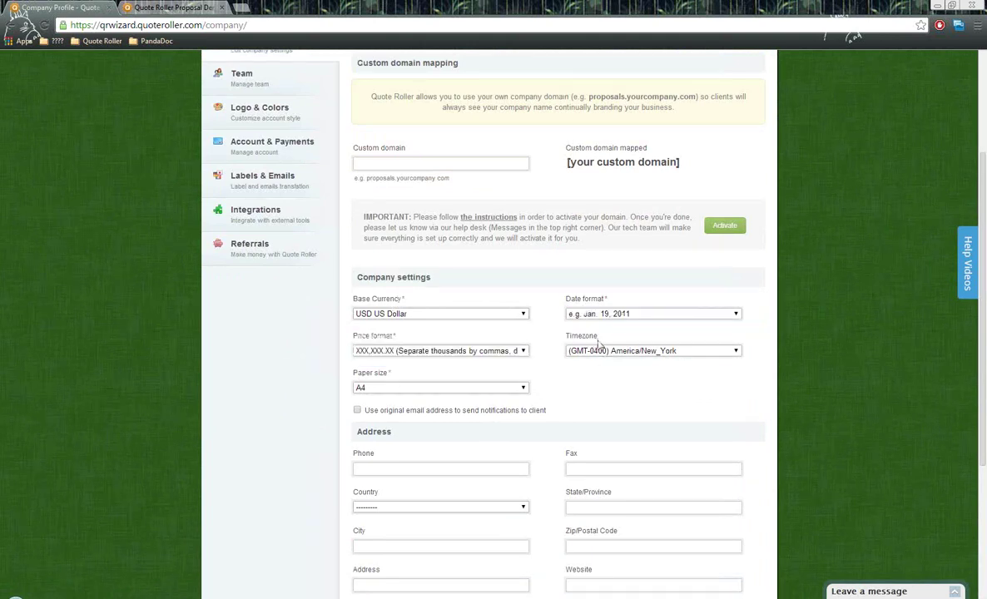
left_click(685, 355)
left_click(682, 351)
scroll(586, 351, "down", 2)
scroll(585, 351, "down", 2)
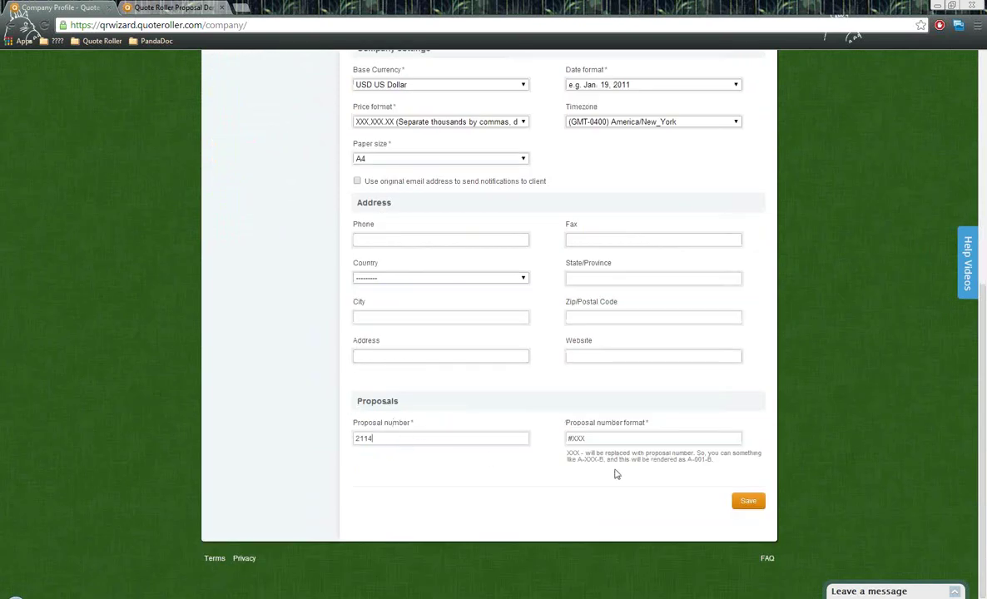
scroll(572, 406, "up", 4)
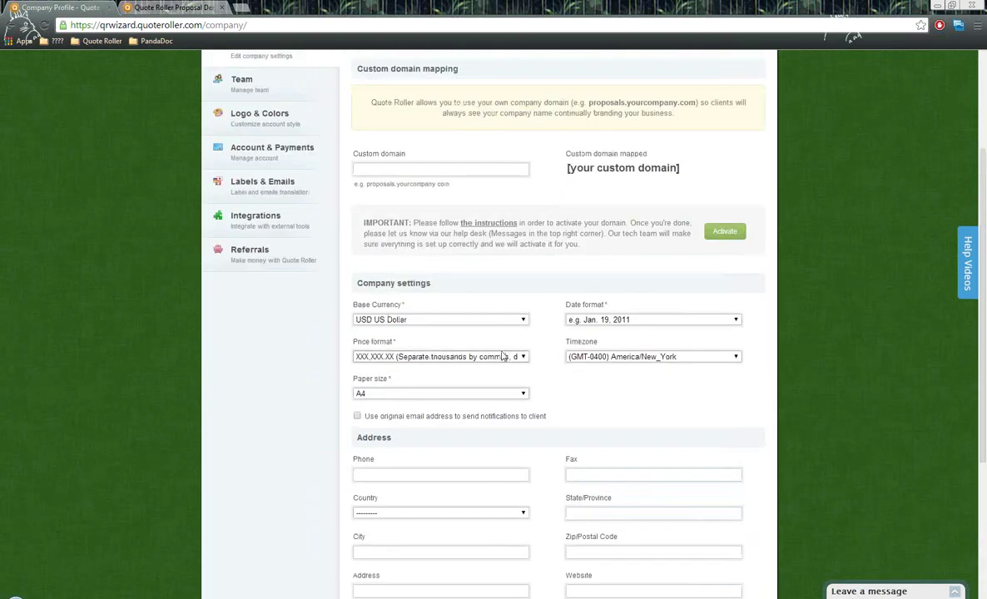
scroll(533, 374, "up", 3)
Review the Team settings with member permissions, and the Logo & Colors settings including the background color picker
left_click(249, 266)
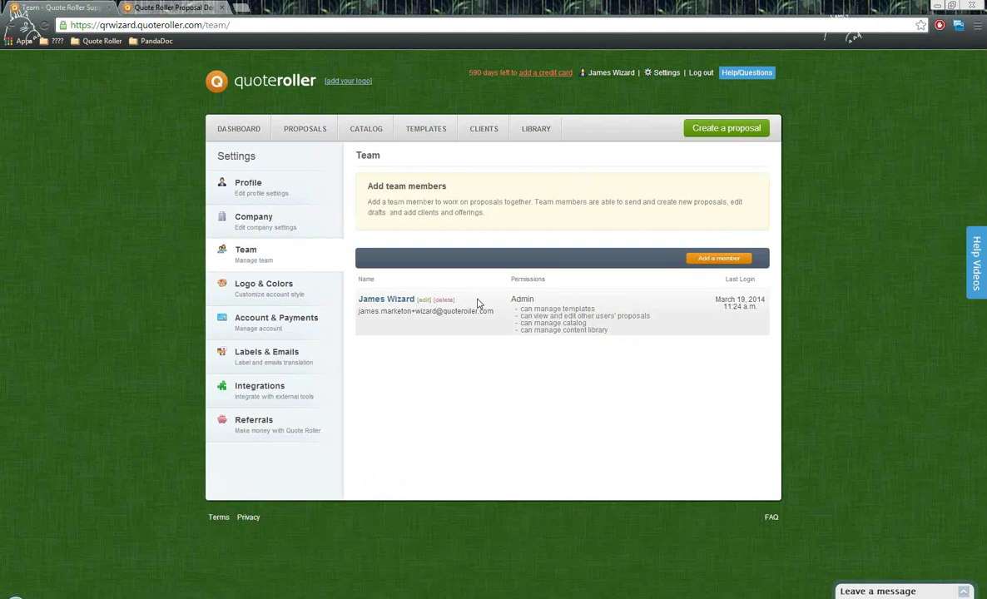
left_click(283, 300)
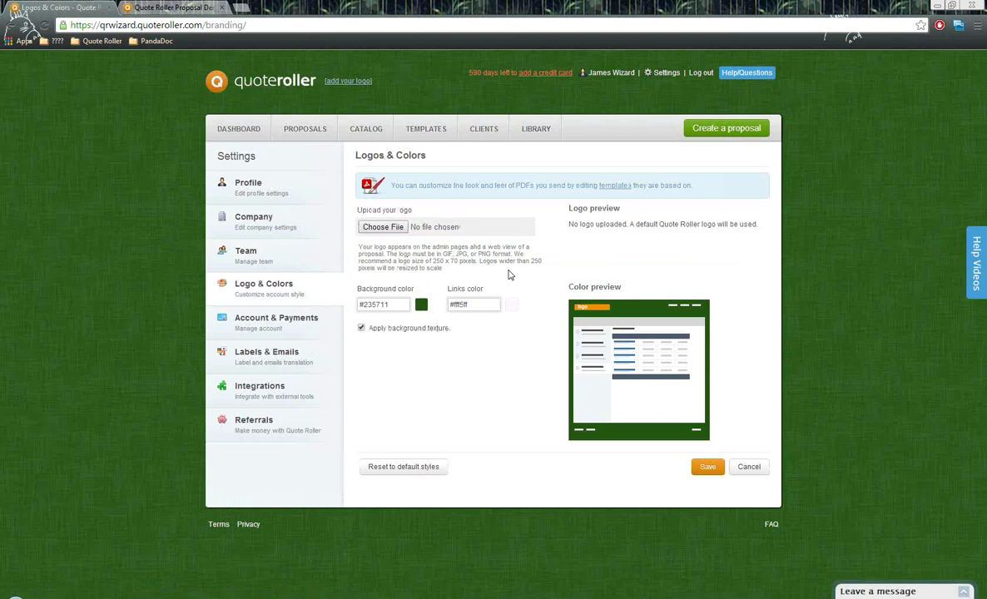
left_click(403, 307)
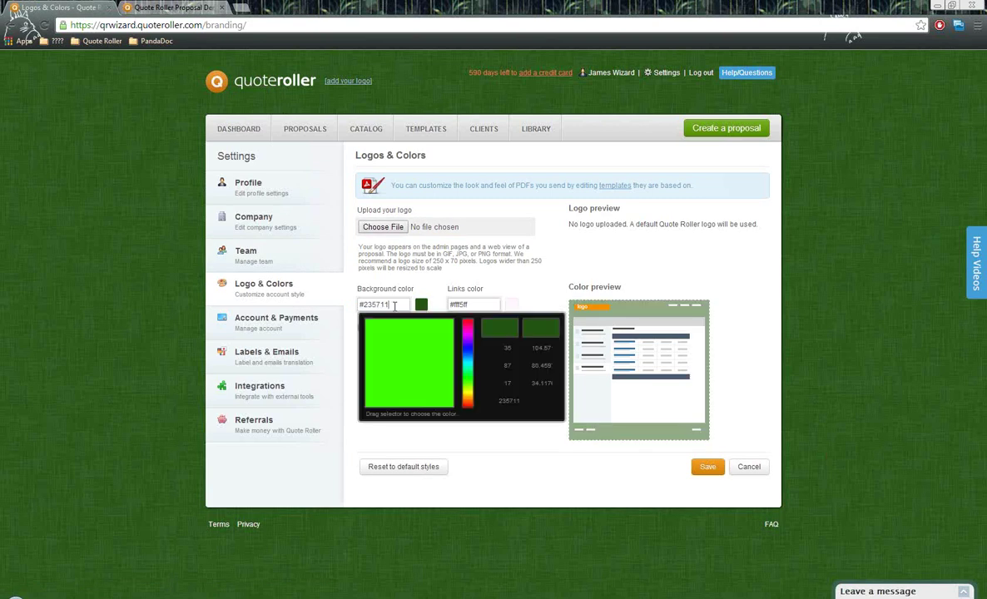
left_click(469, 255)
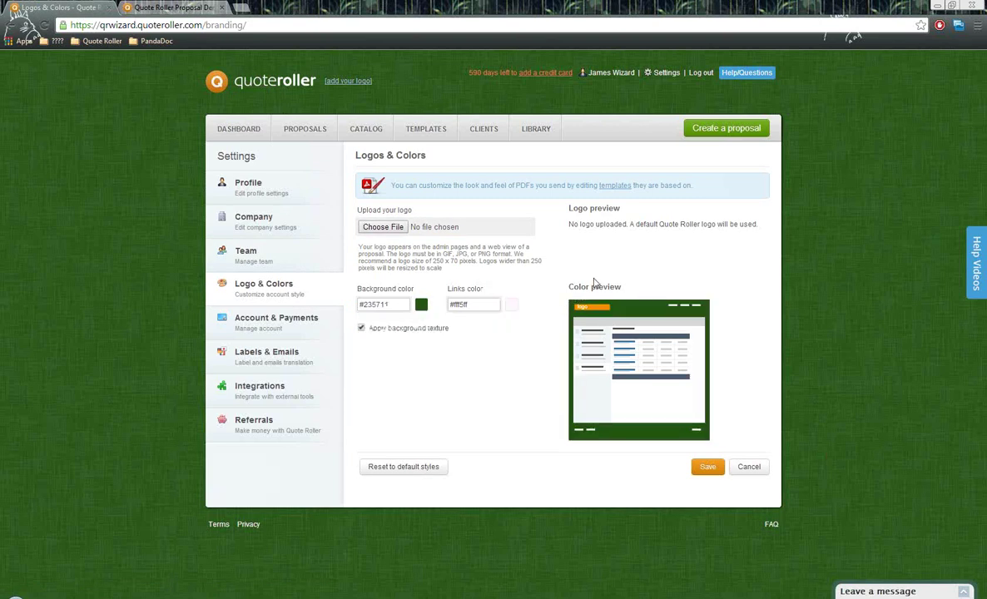
Check the current plan under Account & Payments, and examine the customizable labels, such as Accept proposal, under Labels & Emails
left_click(279, 324)
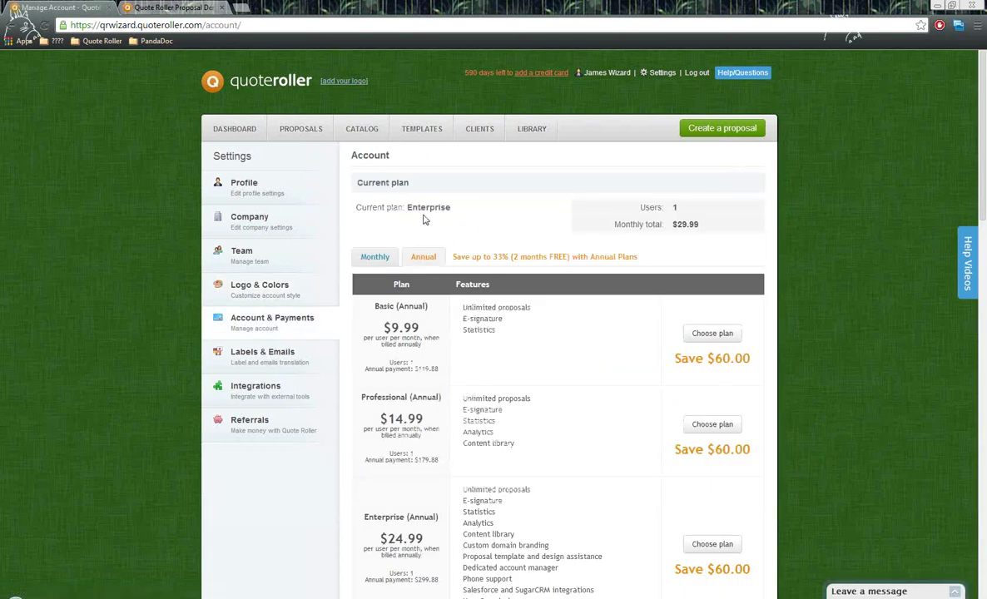
left_click_drag(408, 209, 454, 209)
left_click(254, 353)
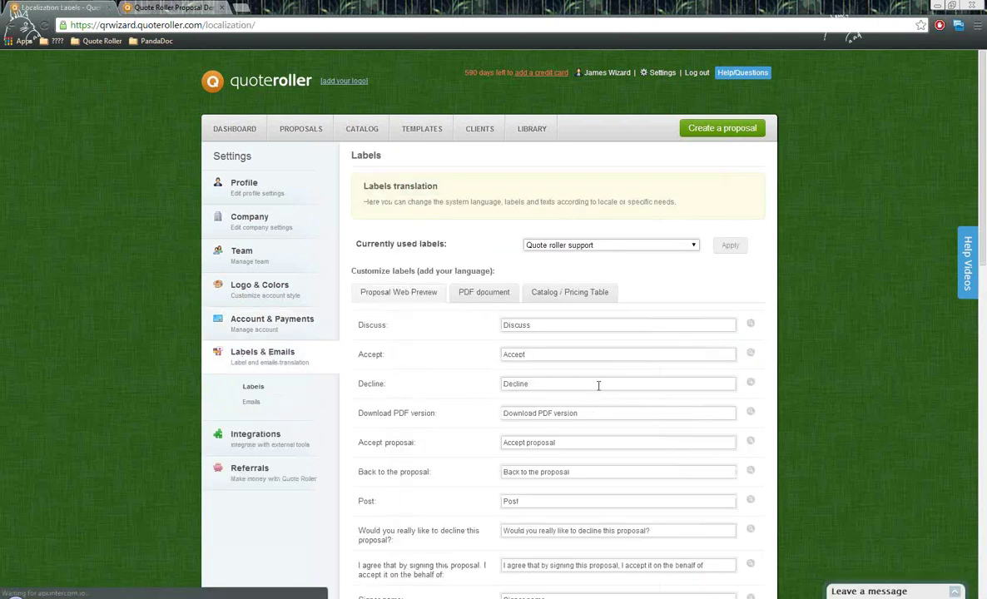
scroll(600, 386, "down", 1)
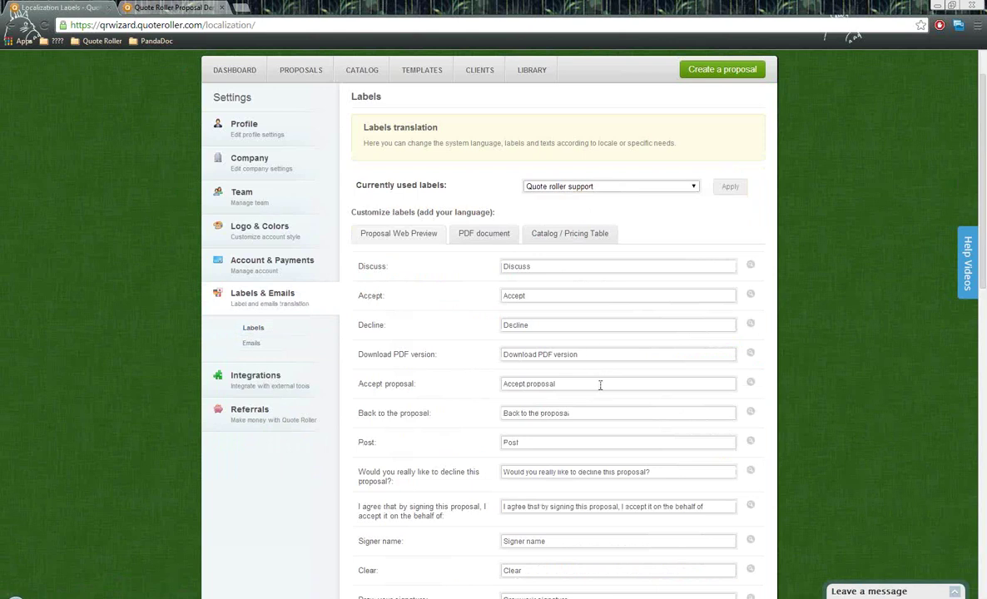
key("ctrl+a")
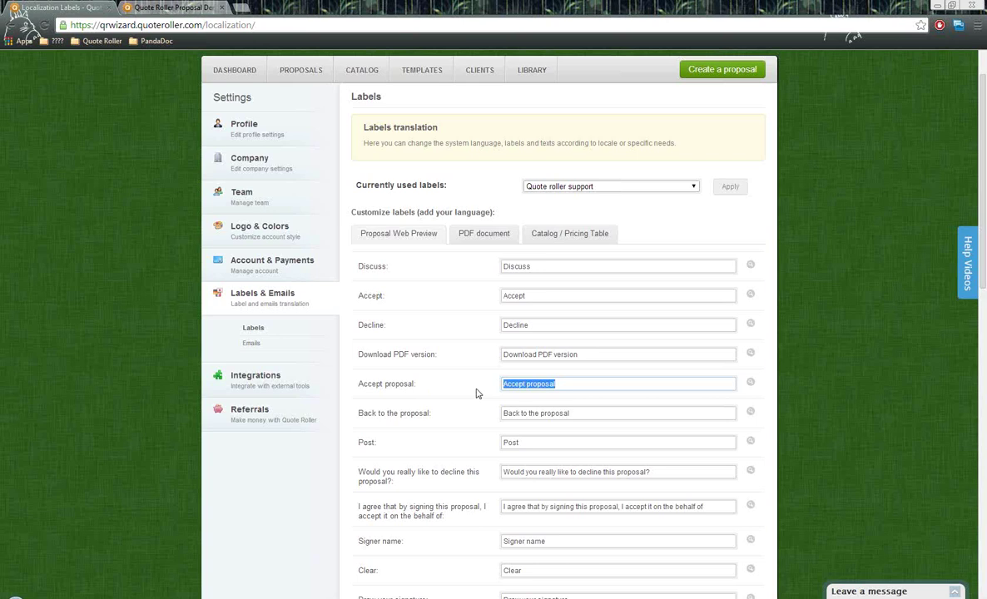
left_click(627, 390)
key("ctrl+a")
Browse the full list of available integrations with external tools in the settings
left_click(245, 385)
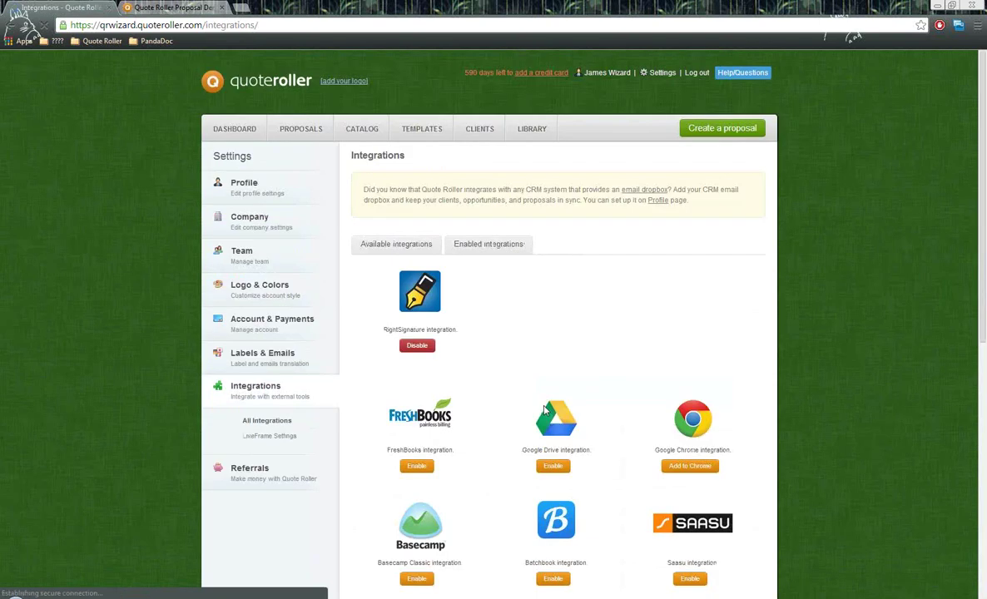
scroll(620, 358, "down", 5)
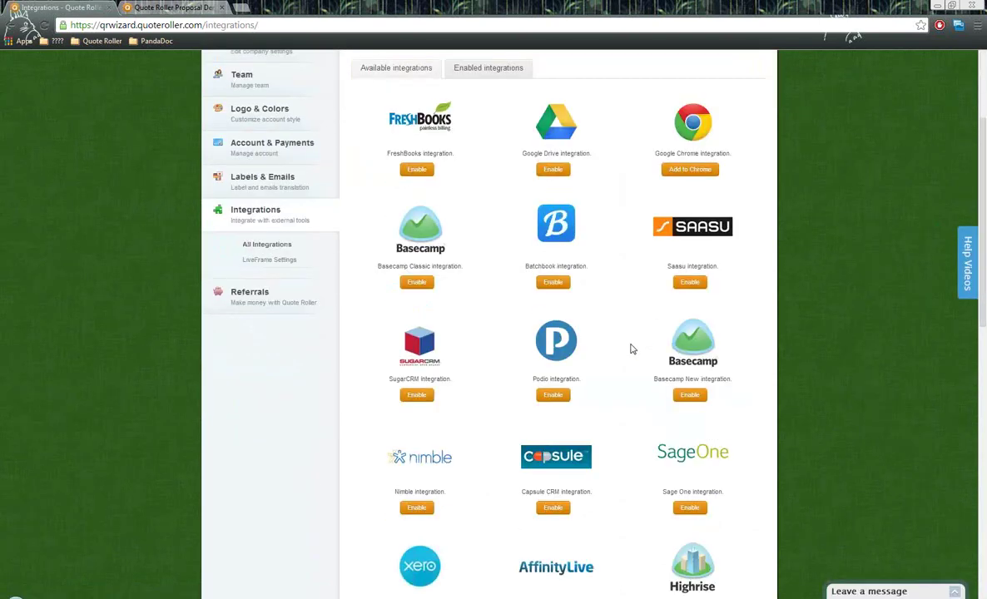
scroll(631, 349, "down", 1)
scroll(631, 350, "up", 5)
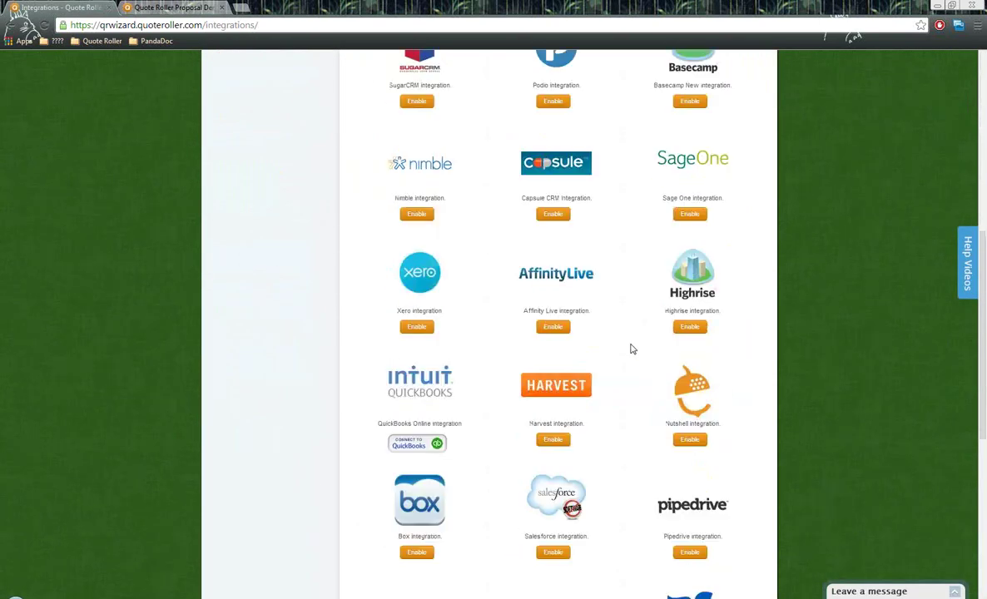
scroll(631, 350, "up", 2)
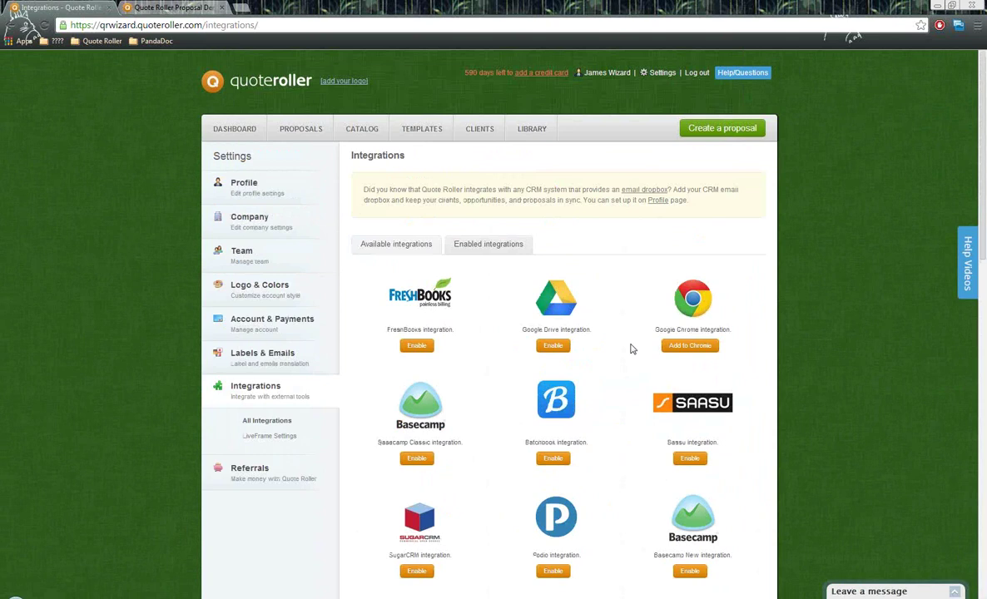
scroll(631, 350, "down", 10)
scroll(630, 349, "up", 6)
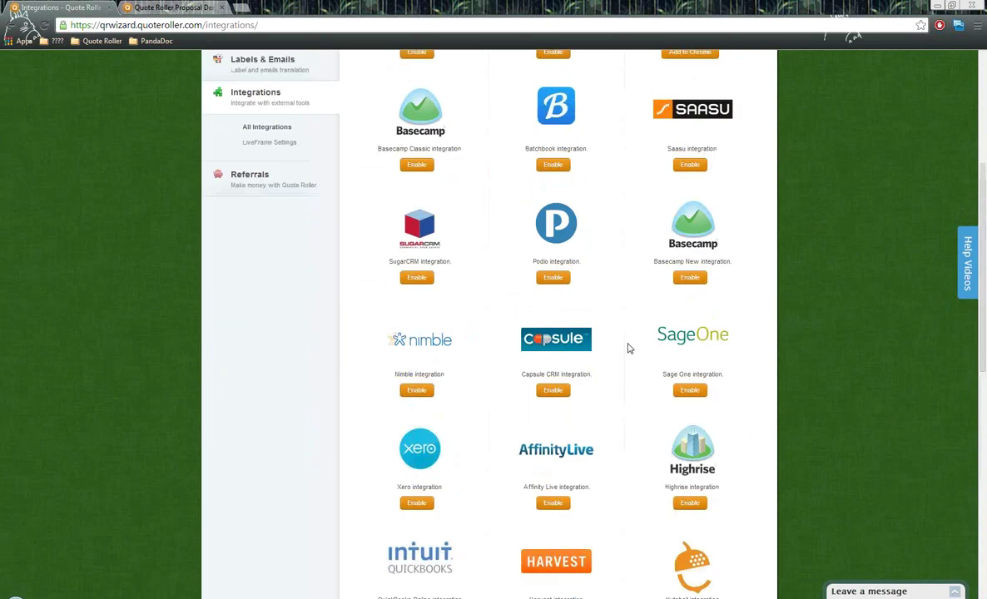
scroll(630, 349, "up", 4)
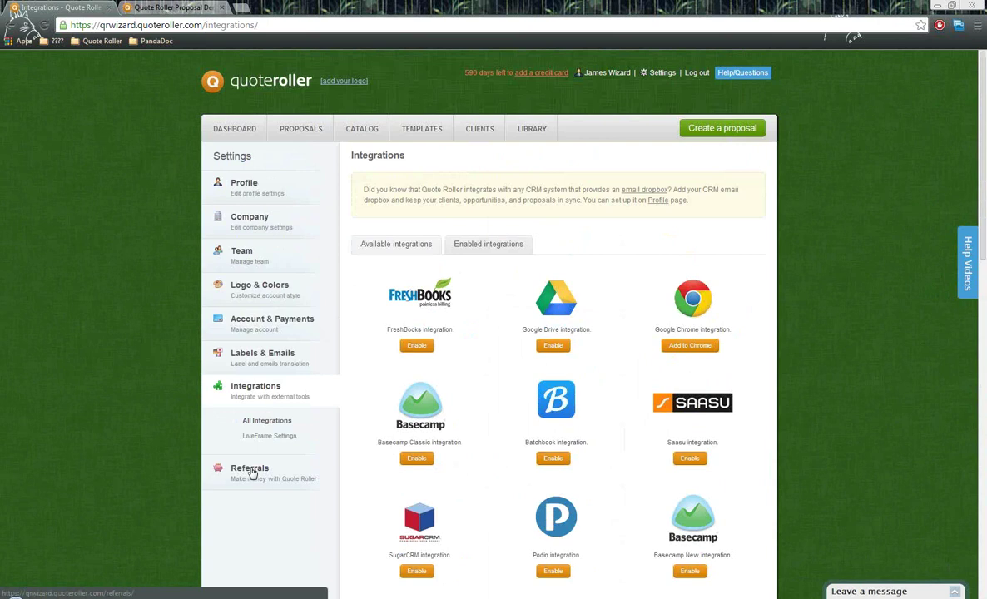
Return to the dashboard to review its proposal statistics and history, and open the support FAQ page
left_click(236, 129)
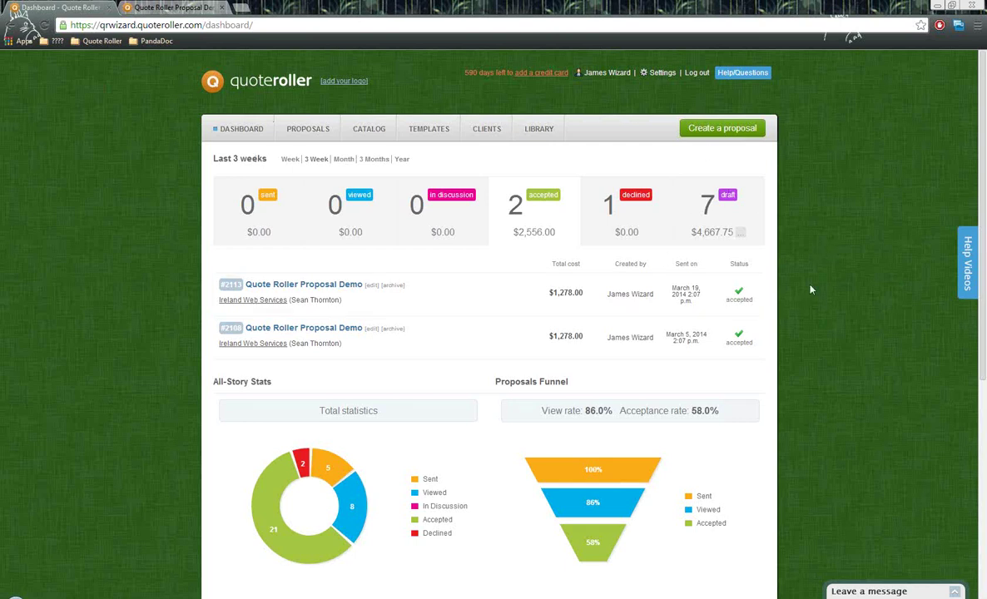
scroll(812, 290, "down", 5)
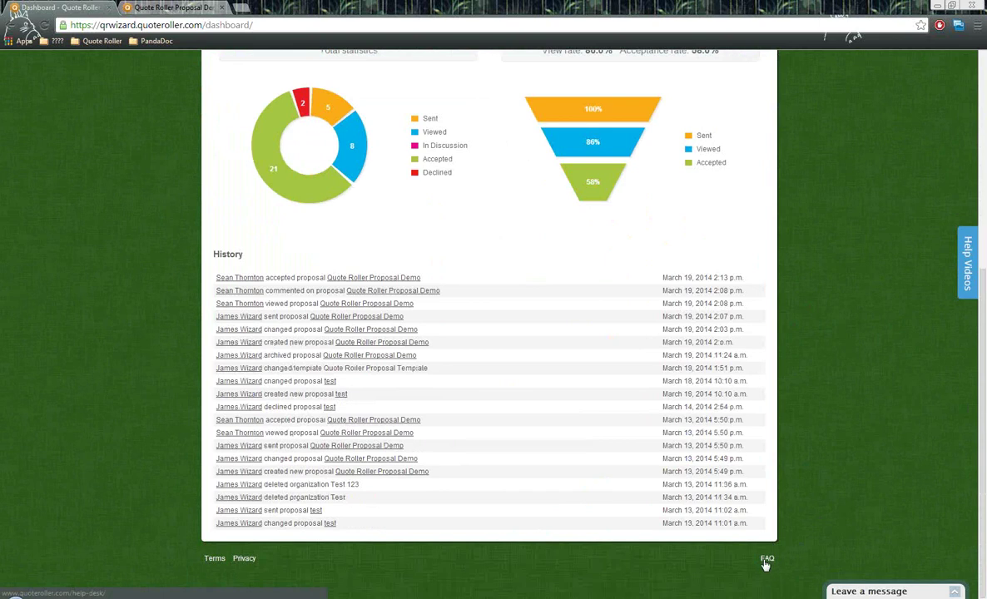
left_click(766, 560)
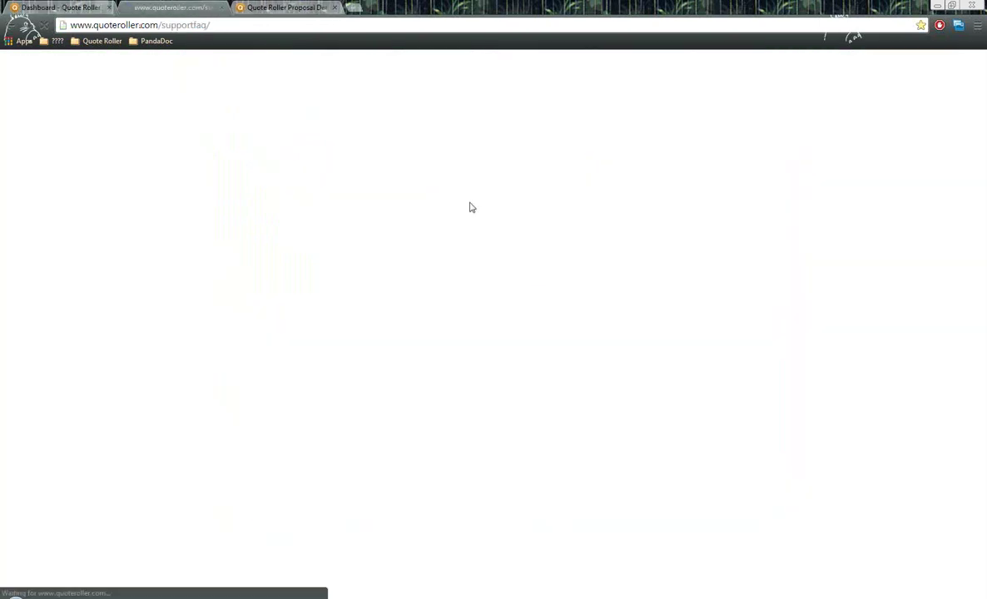